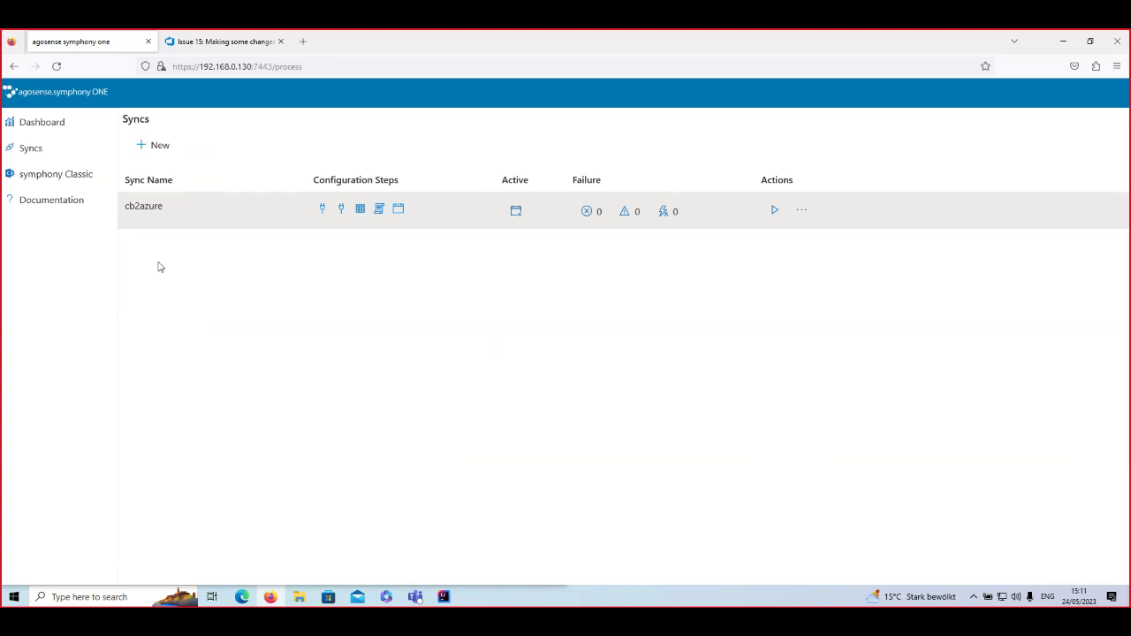
# - Open the dashboard and examine the queue status and sync summary charts
pyautogui.click(53, 132)
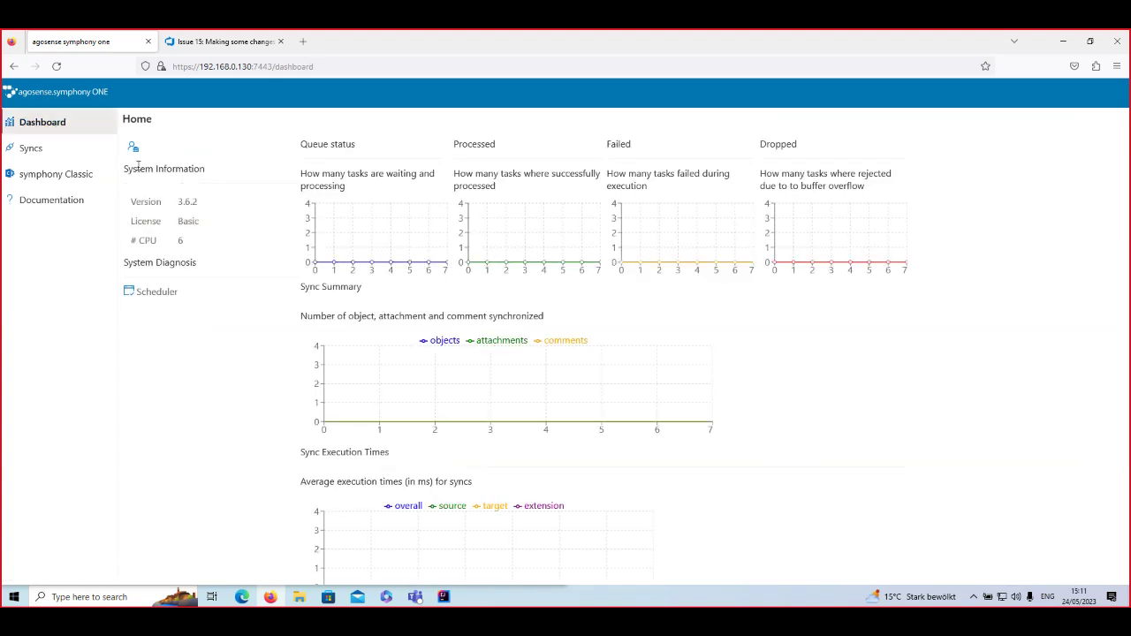
pyautogui.moveTo(698, 256)
pyautogui.moveTo(452, 362)
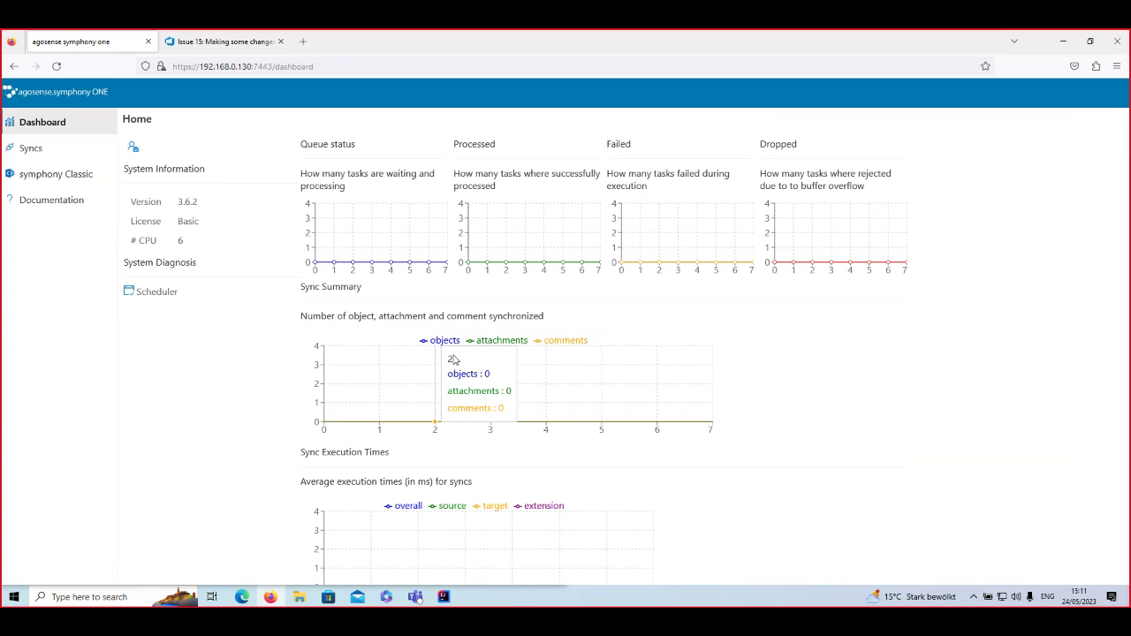
pyautogui.moveTo(395, 251)
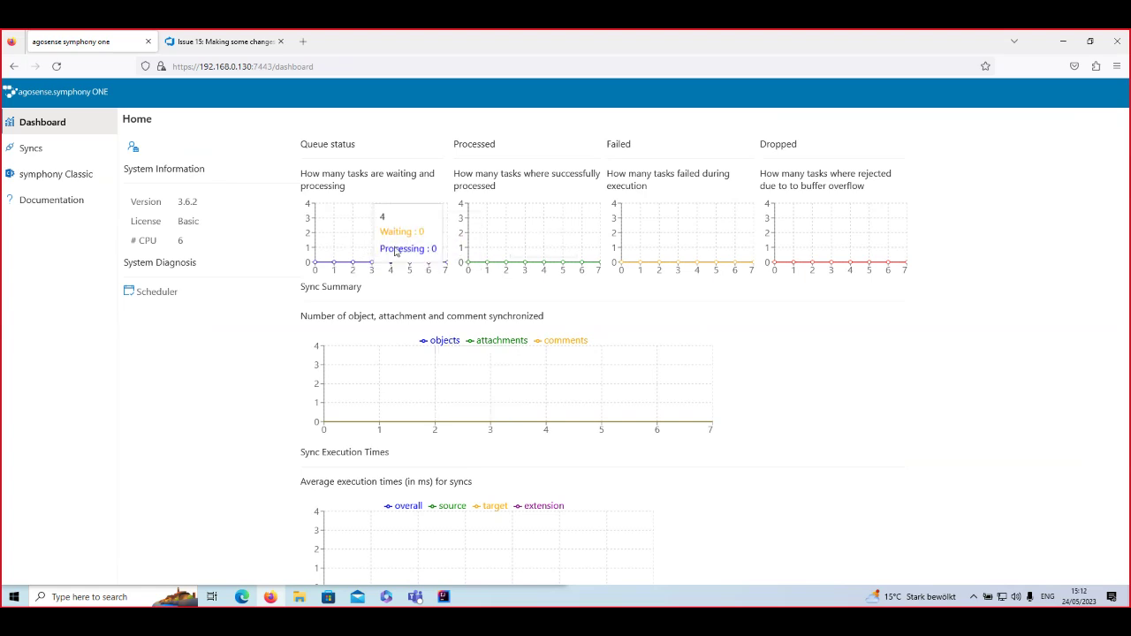
# - Start a new sync based on the Merge process and name it demoCB2Azure
pyautogui.click(78, 156)
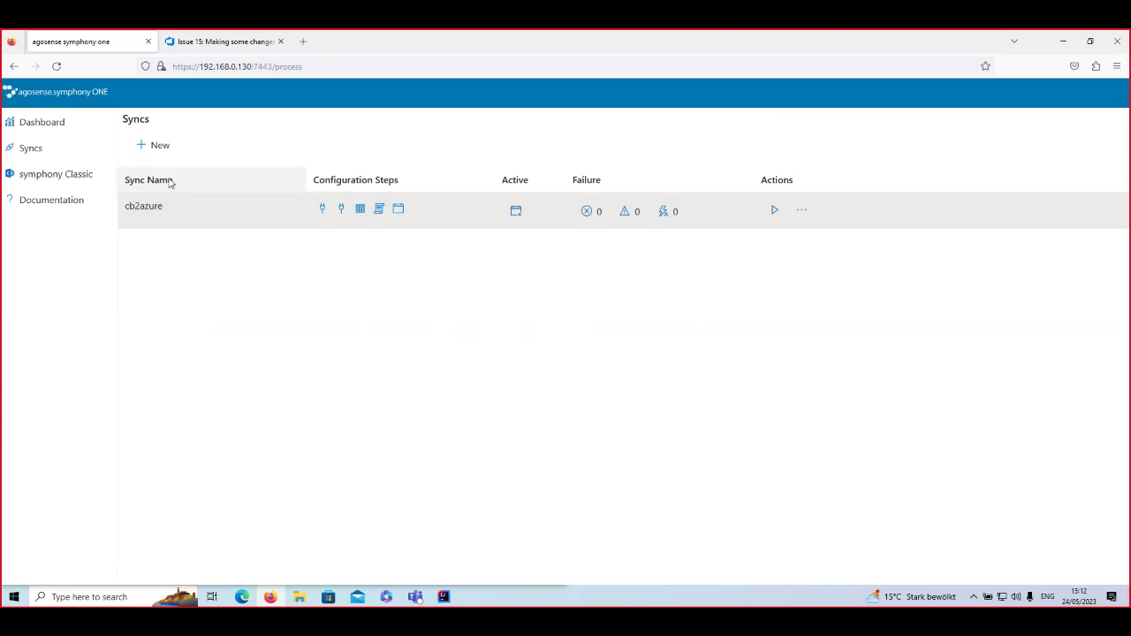
pyautogui.click(166, 150)
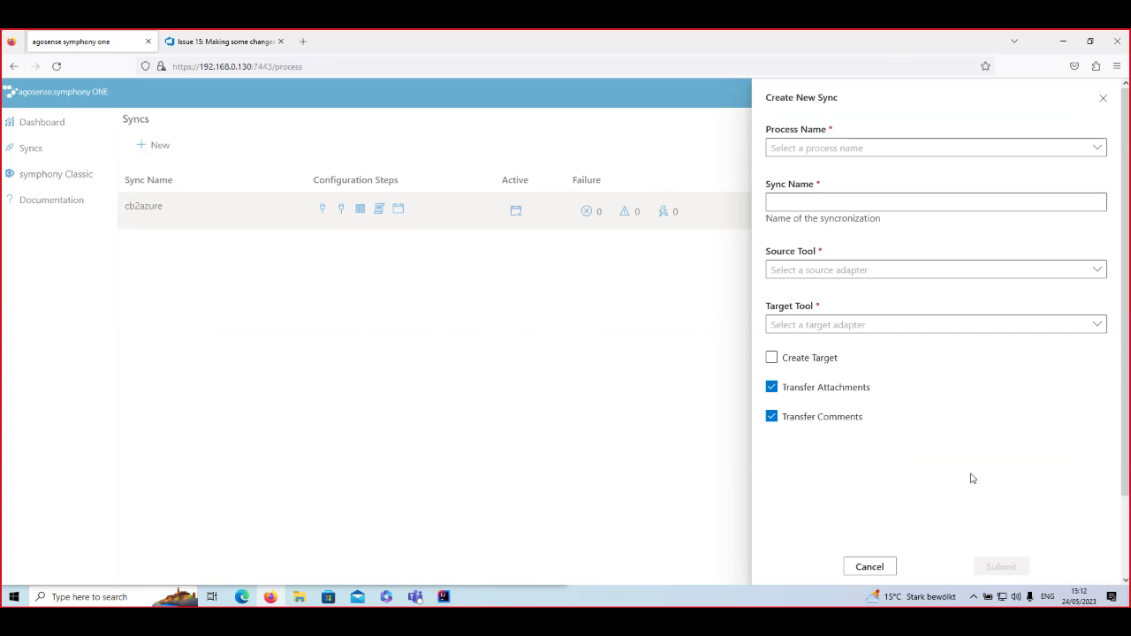
pyautogui.click(1094, 152)
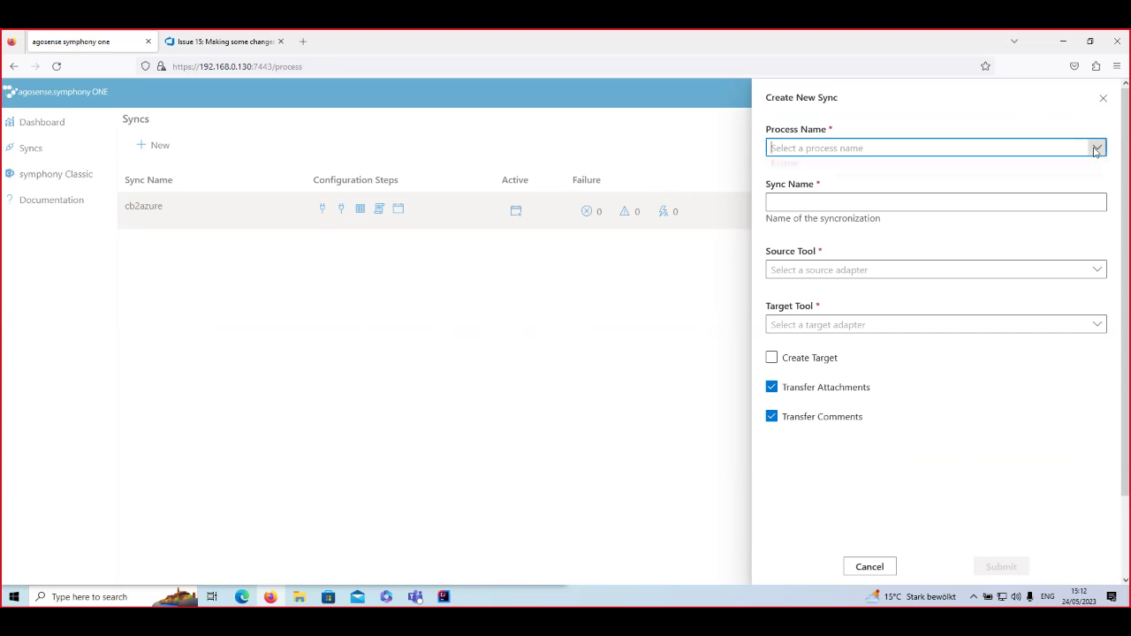
pyautogui.click(873, 168)
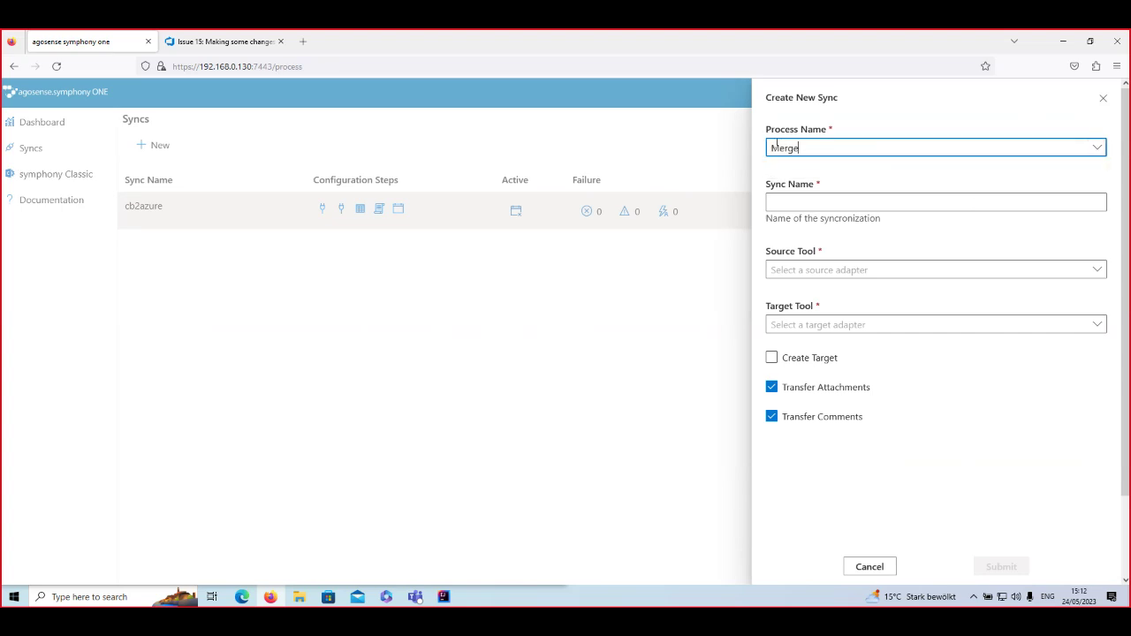
pyautogui.click(932, 203)
pyautogui.write('demo')
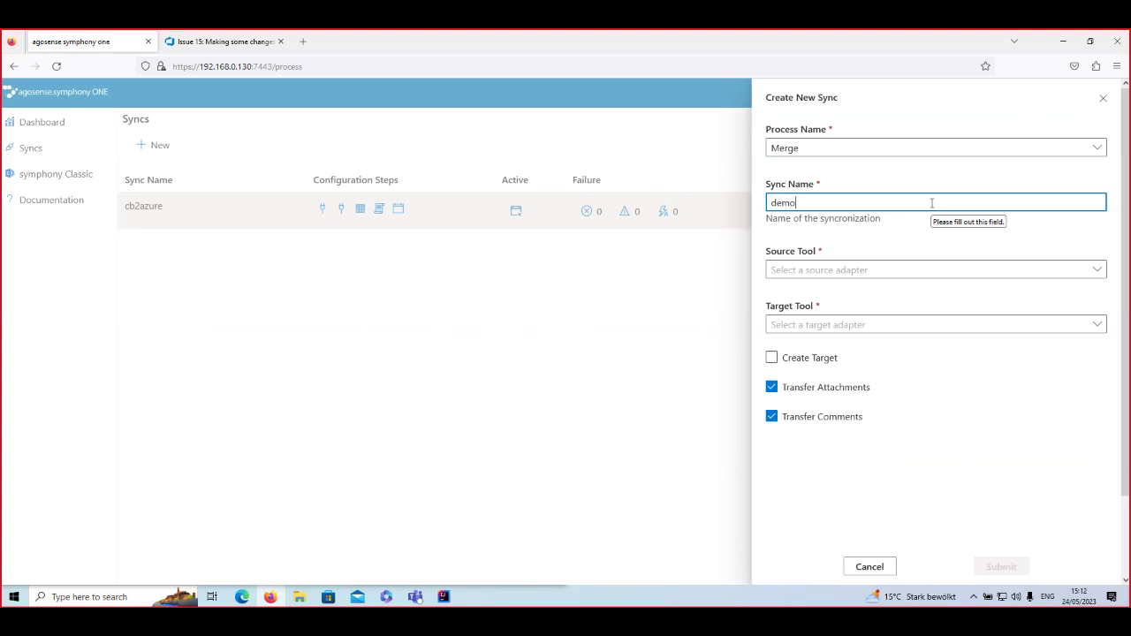
pyautogui.write('CB2Azure')
# - Choose CodeBeamer as the source tool and Azure as the target tool, and submit the new sync
pyautogui.click(1092, 272)
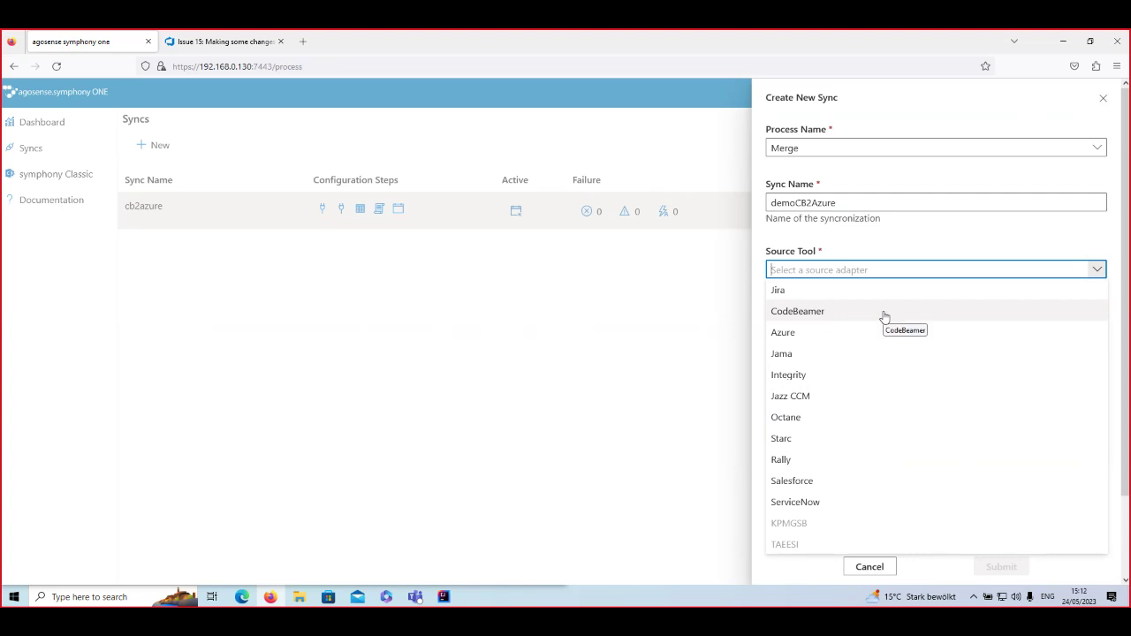
pyautogui.click(883, 315)
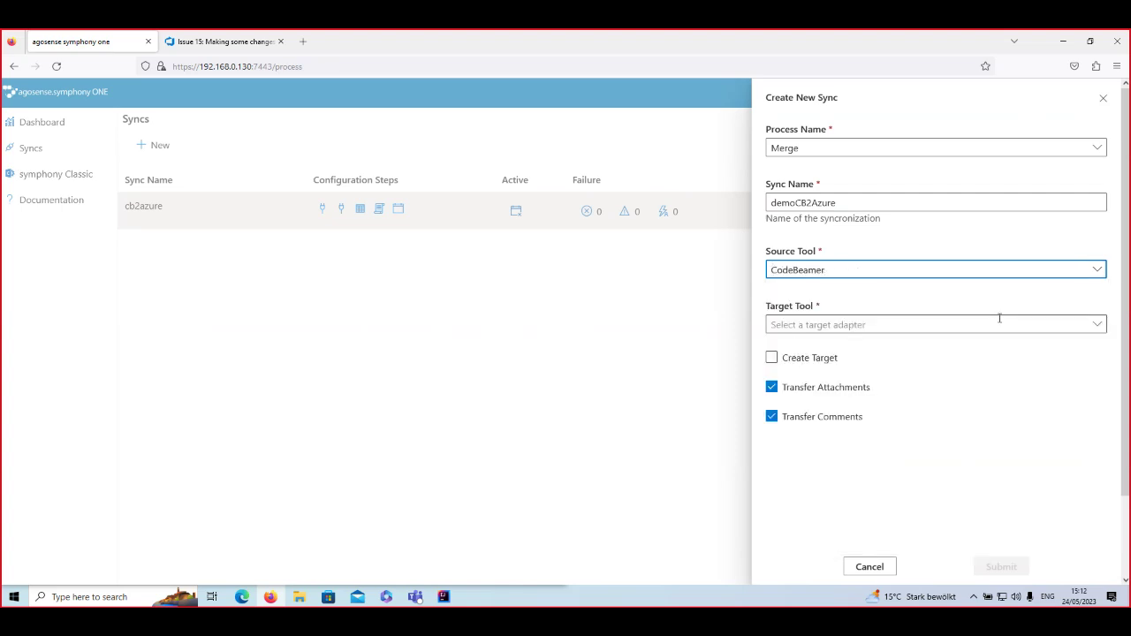
pyautogui.click(1096, 323)
pyautogui.click(587, 358)
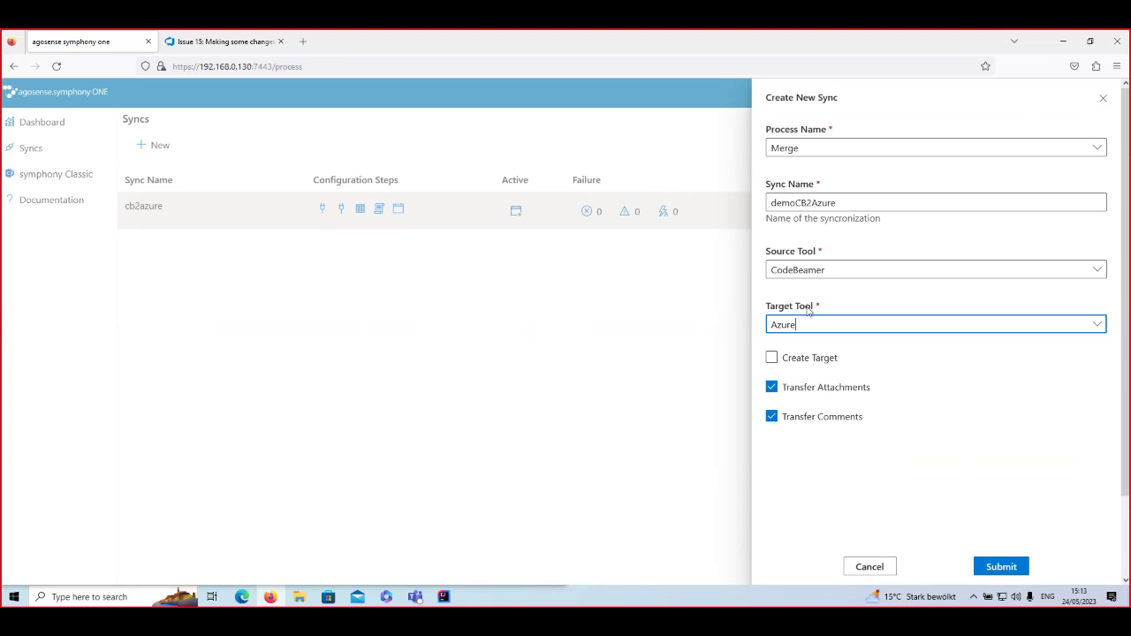
pyautogui.click(786, 271)
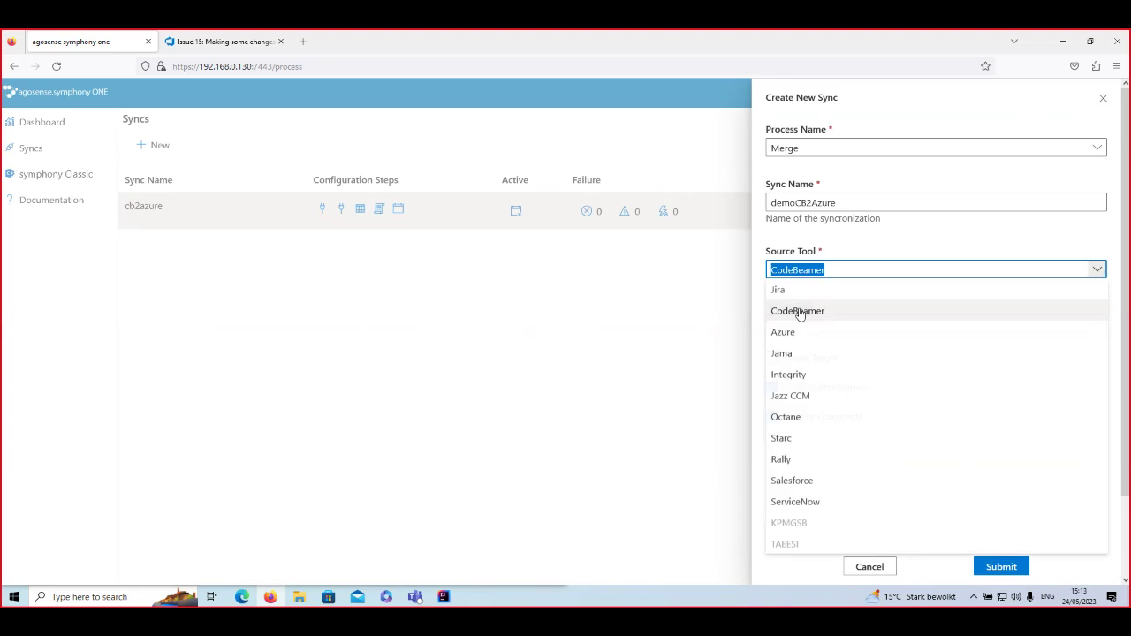
pyautogui.click(787, 265)
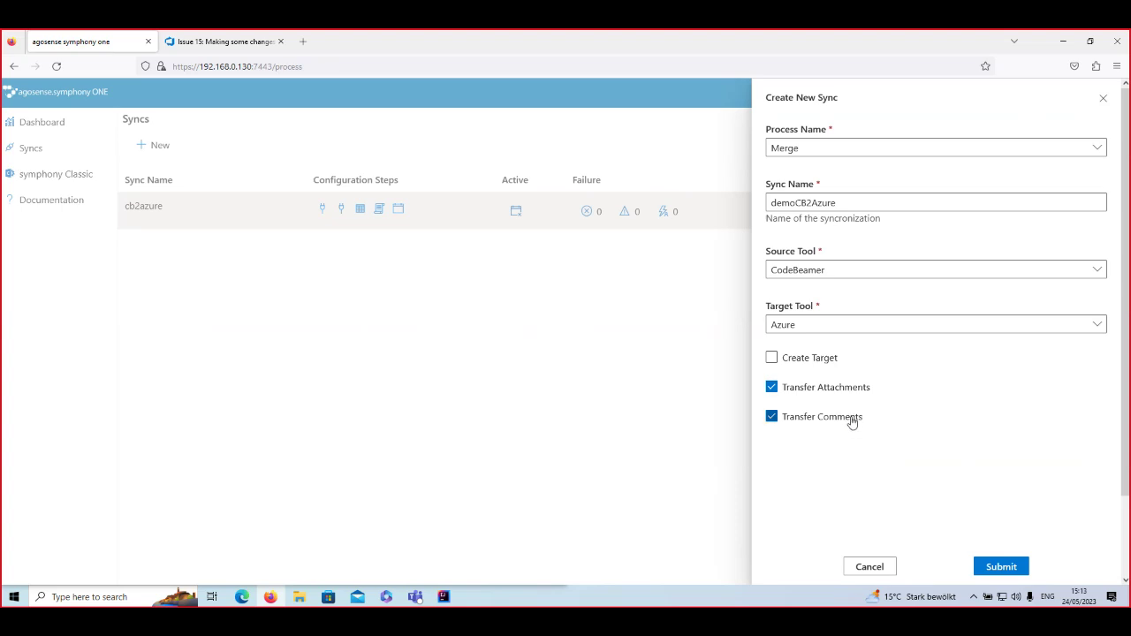
pyautogui.click(1000, 569)
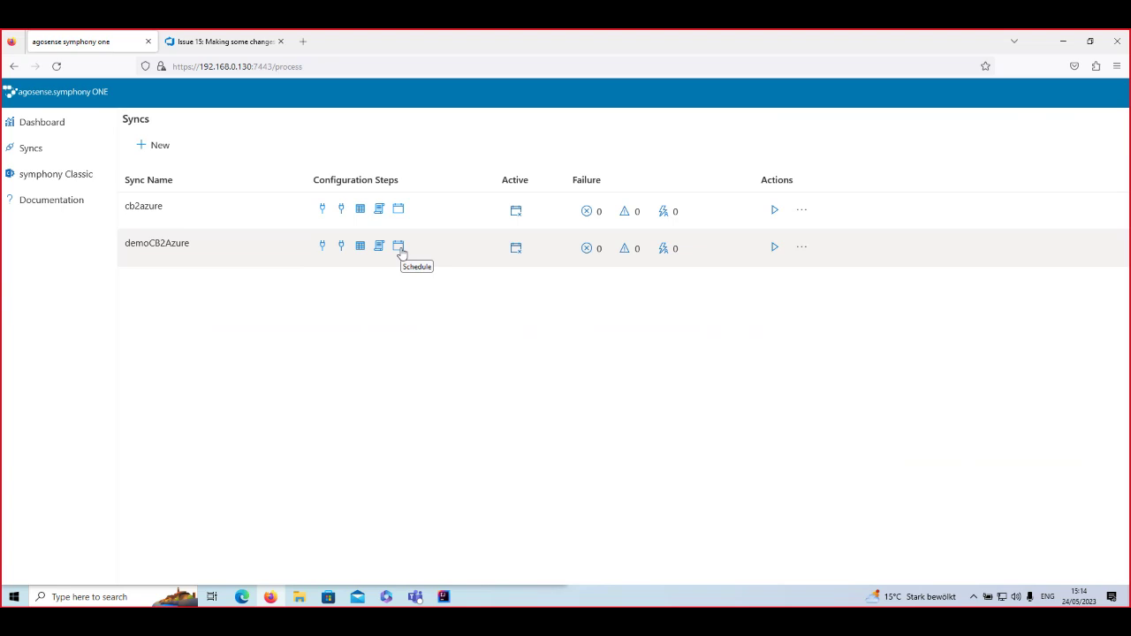
pyautogui.click(321, 247)
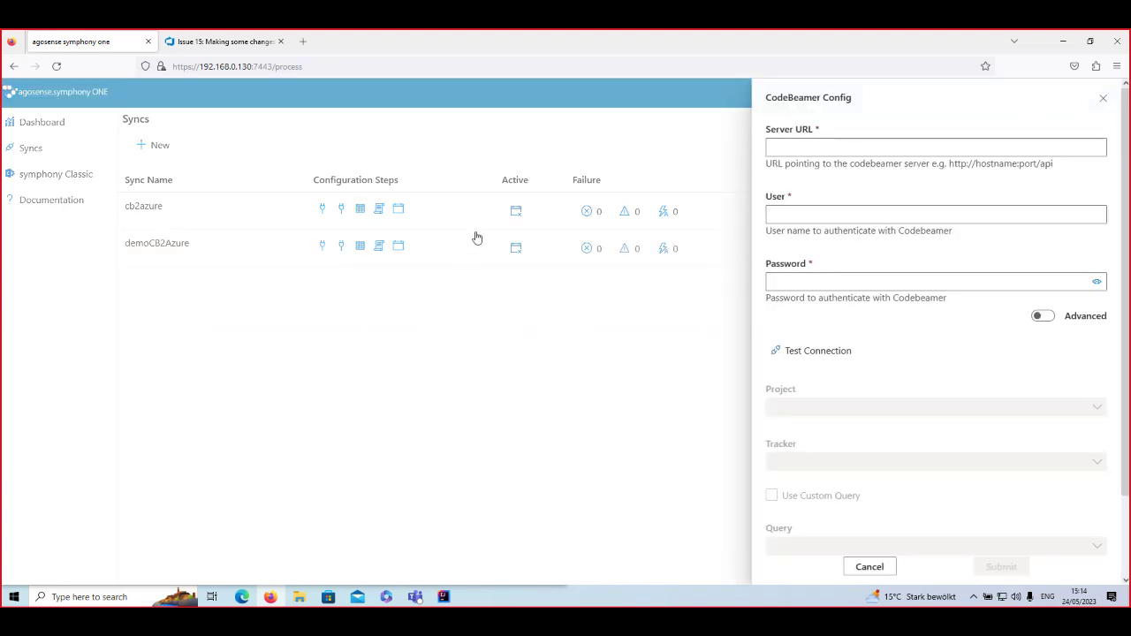
pyautogui.doubleClick(776, 97)
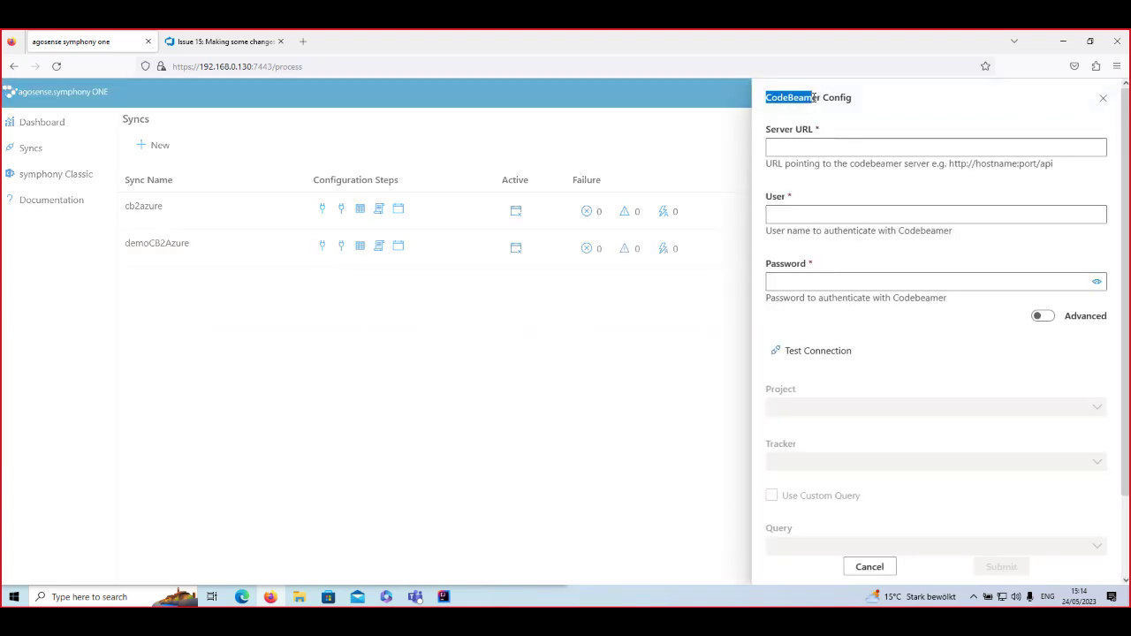
pyautogui.click(802, 152)
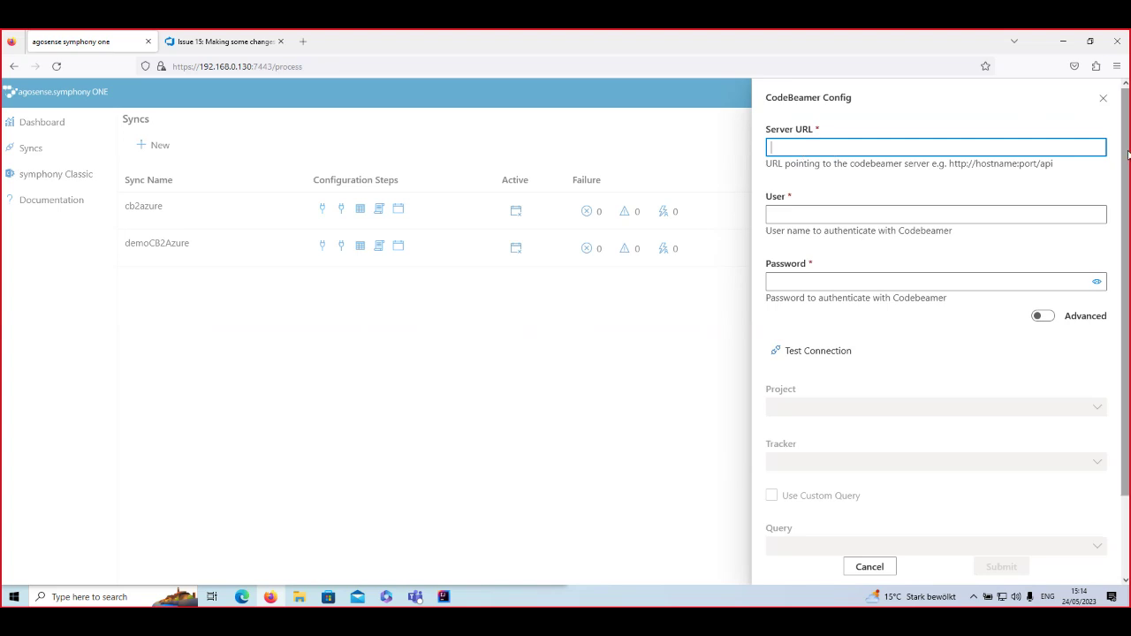
pyautogui.write('http://192.168.0.130:8080/api')
pyautogui.click(832, 218)
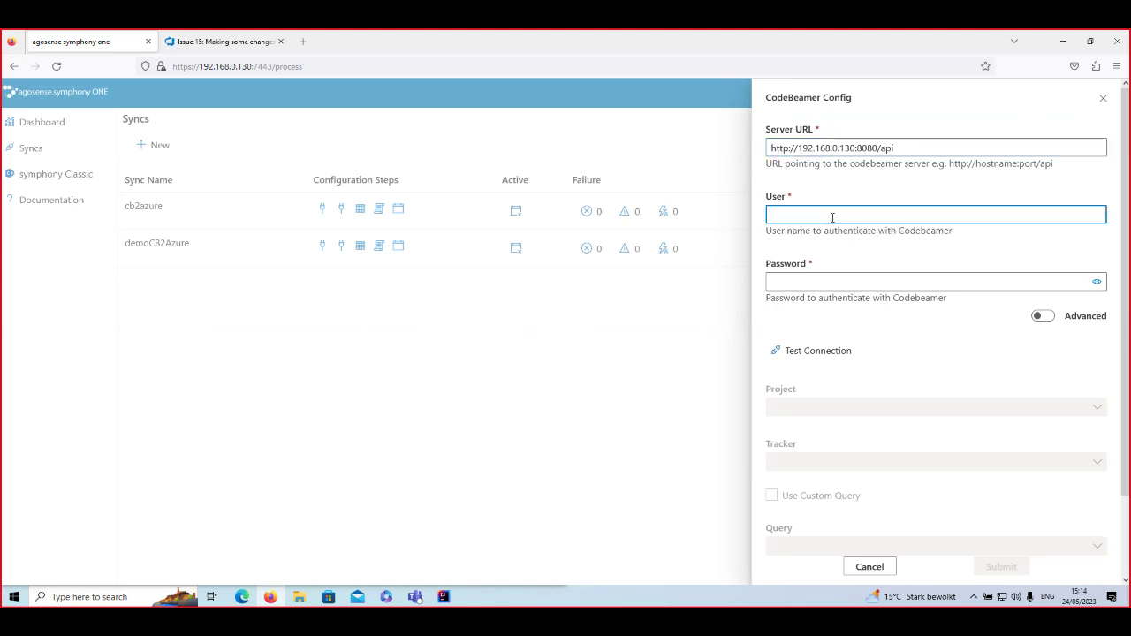
pyautogui.write('bond')
pyautogui.press('Tab')
pyautogui.write('••')
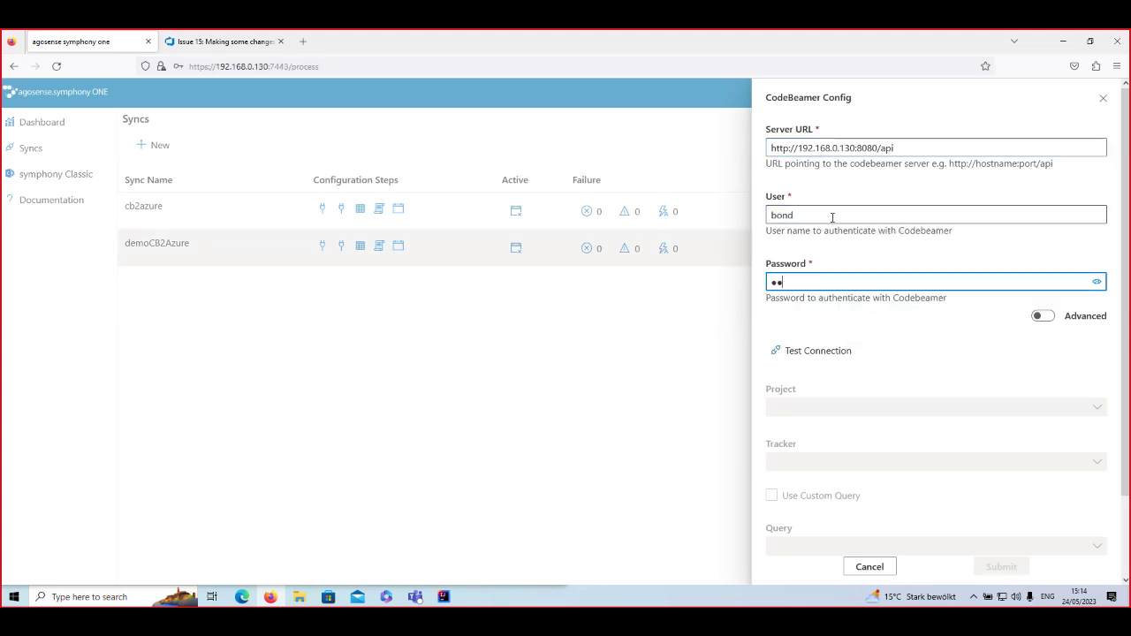
pyautogui.write('•')
pyautogui.click(821, 350)
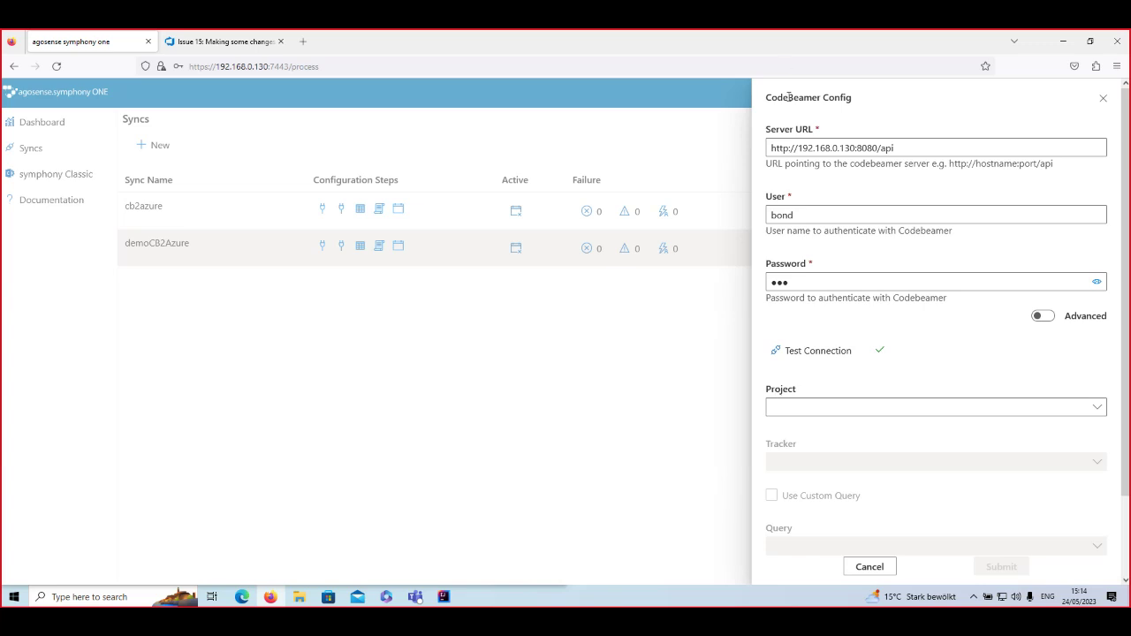
# - Select the project Intland Software's Scrum Template and its Bugs tracker for the CodeBeamer source
pyautogui.click(1097, 406)
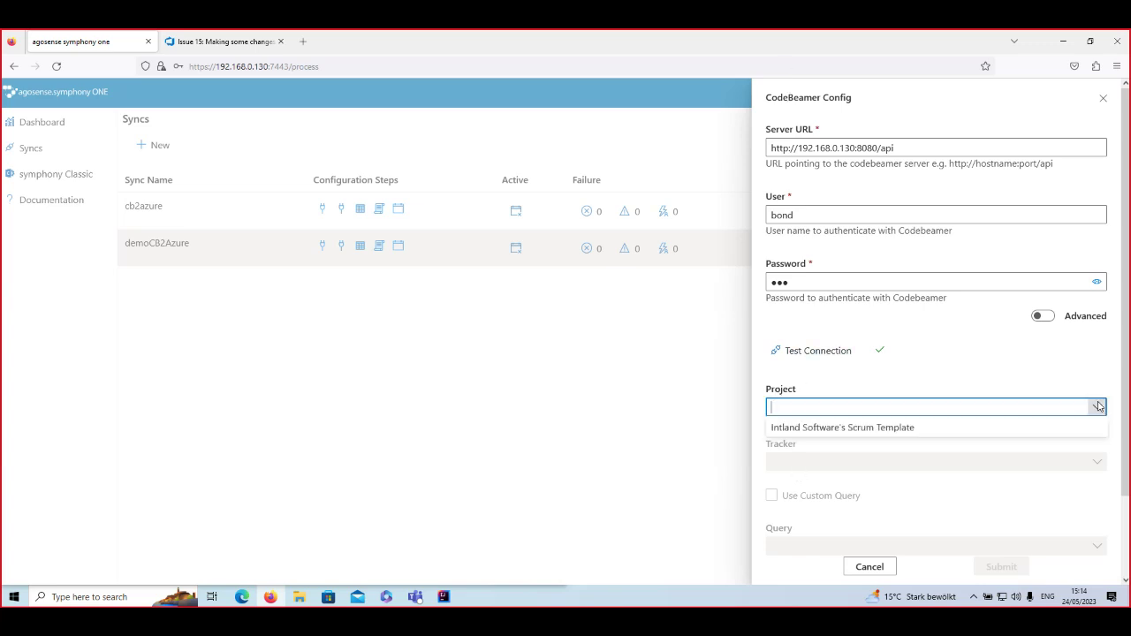
pyautogui.click(835, 433)
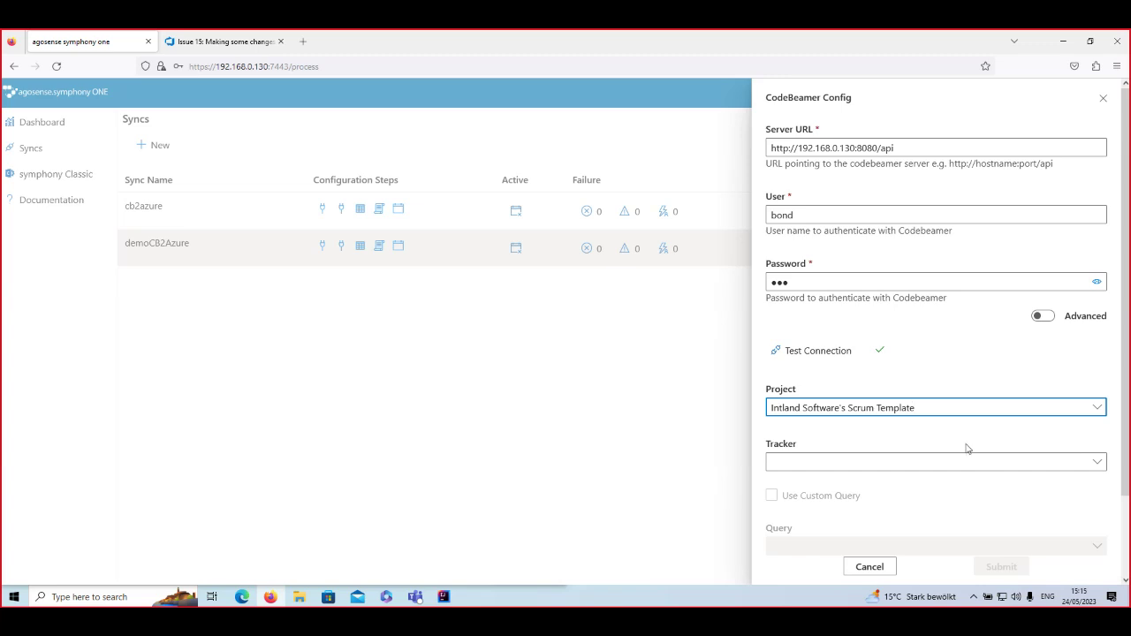
pyautogui.click(1099, 461)
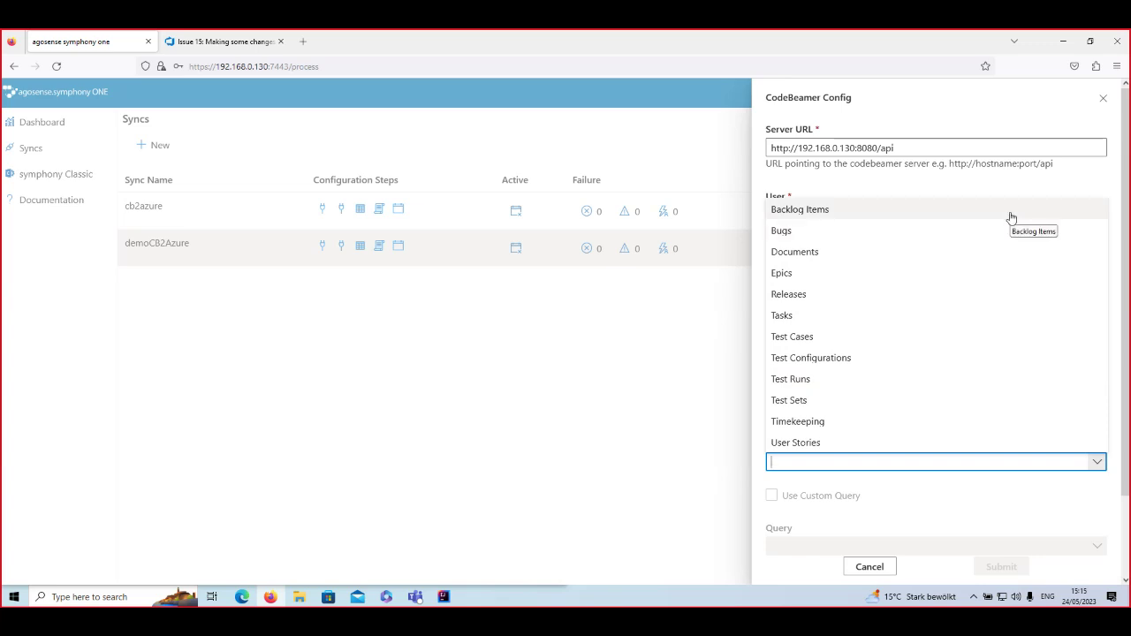
pyautogui.click(831, 231)
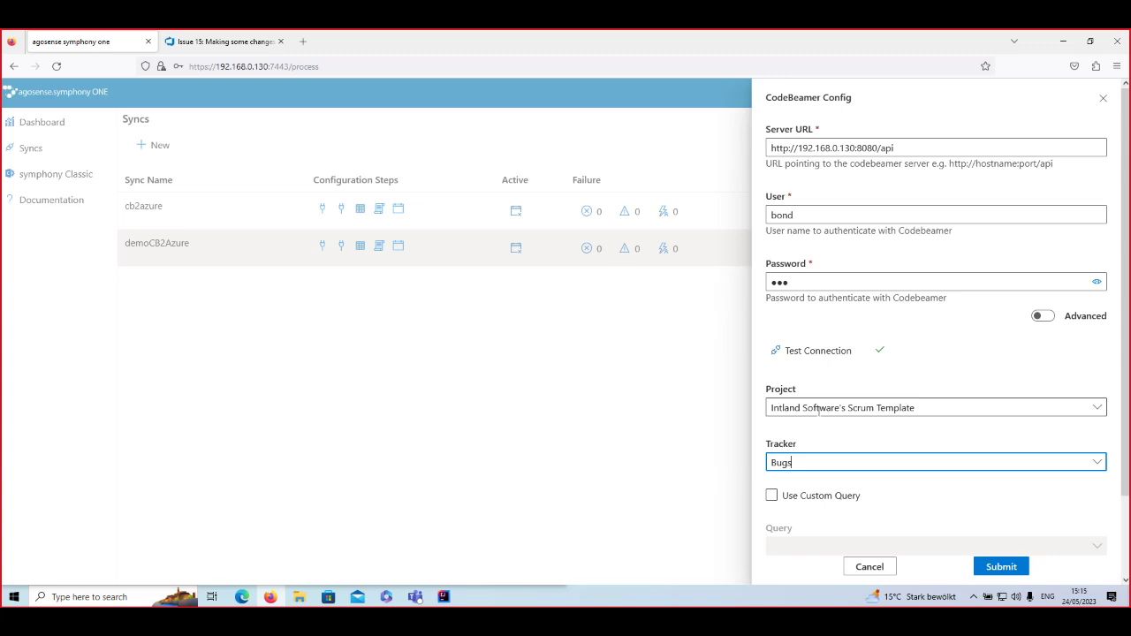
pyautogui.click(833, 497)
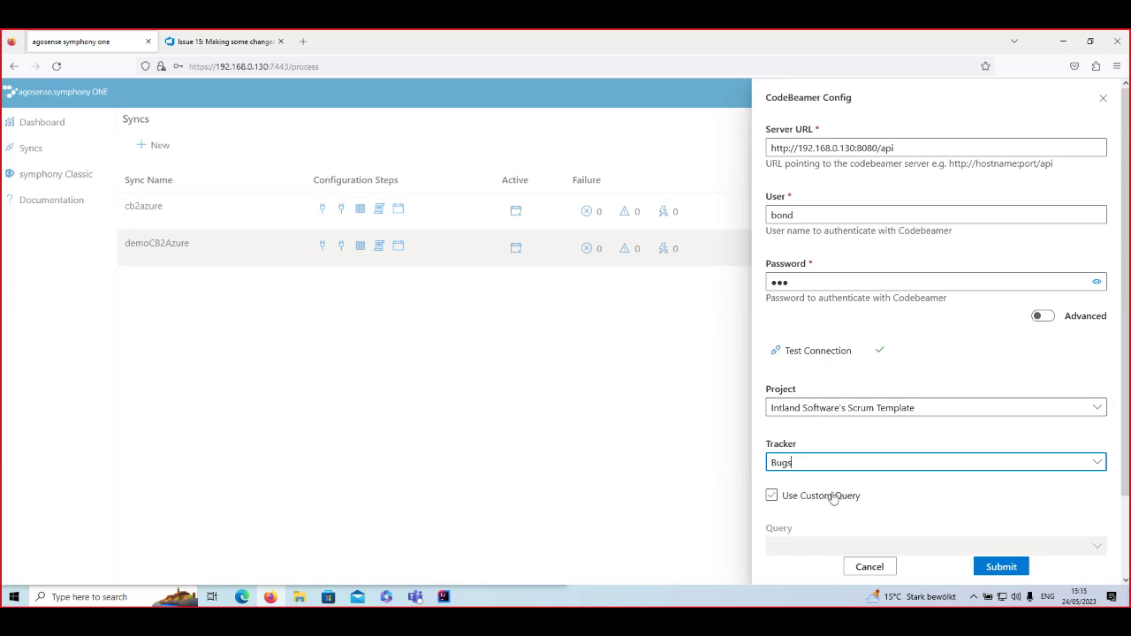
pyautogui.click(833, 498)
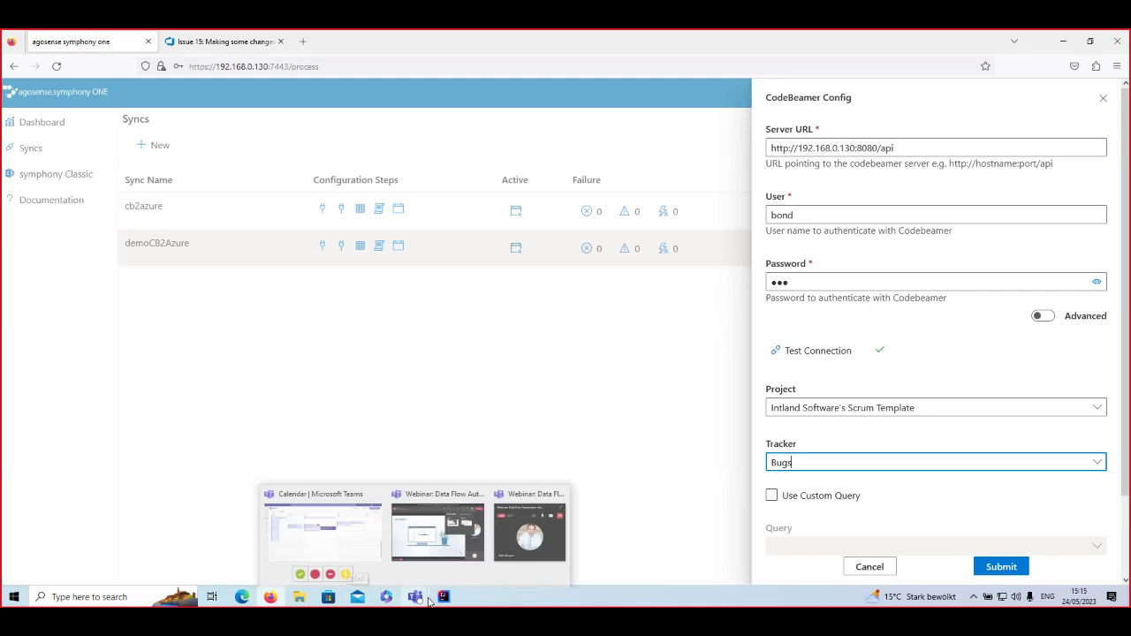
# - Switch to codebeamer in Edge and open the project's Bugs tracker to examine its symphony_sync view
pyautogui.moveTo(393, 600)
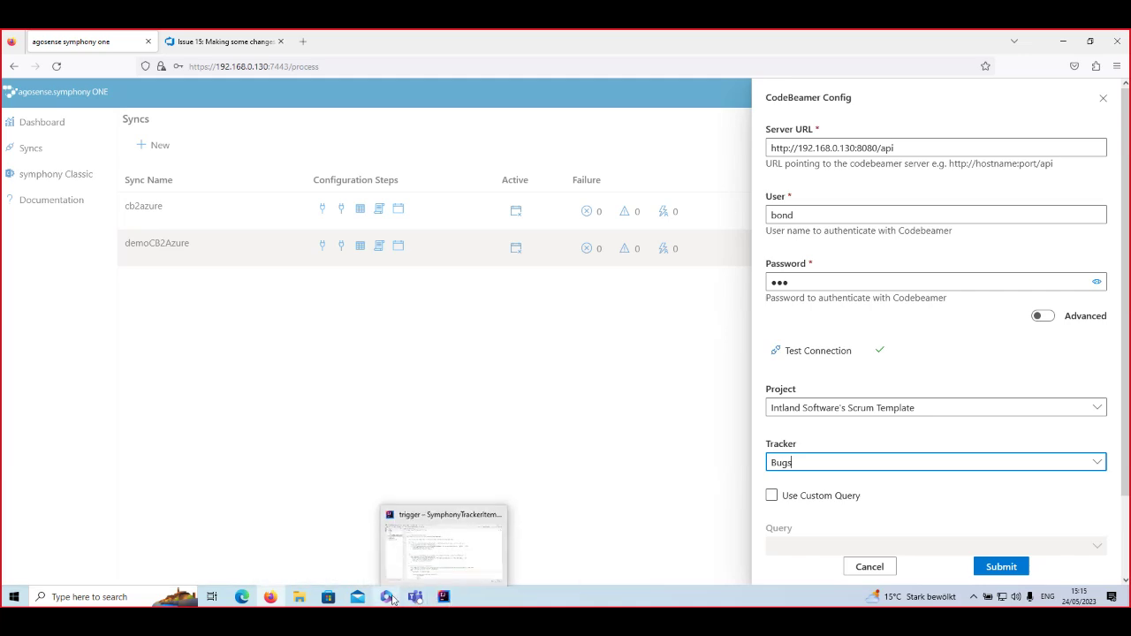
pyautogui.click(241, 597)
pyautogui.click(524, 40)
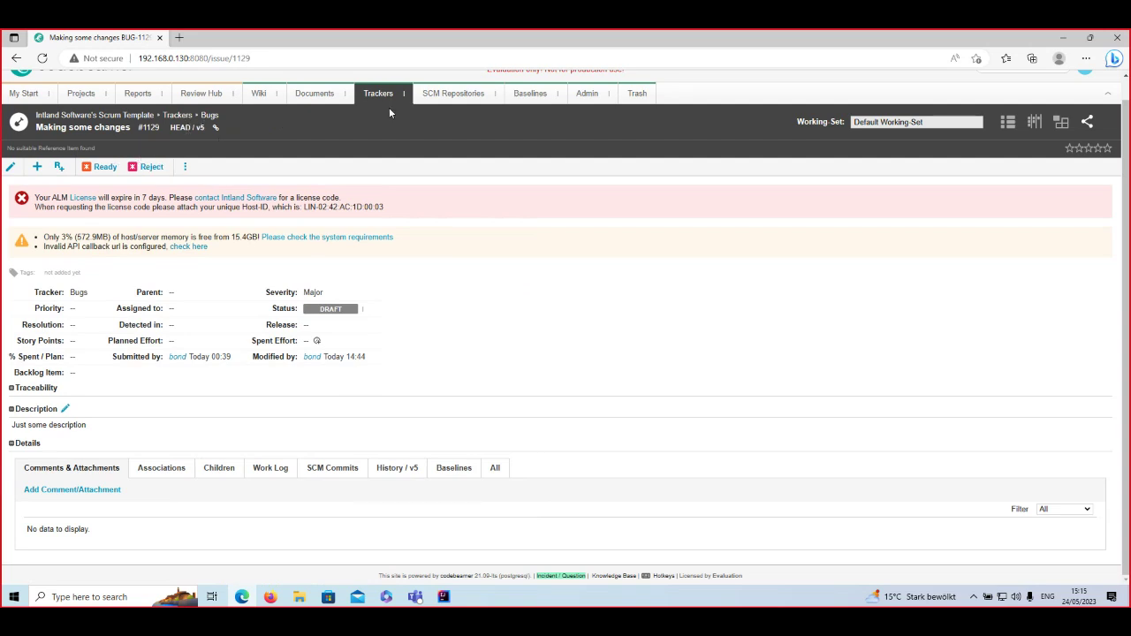
pyautogui.click(178, 116)
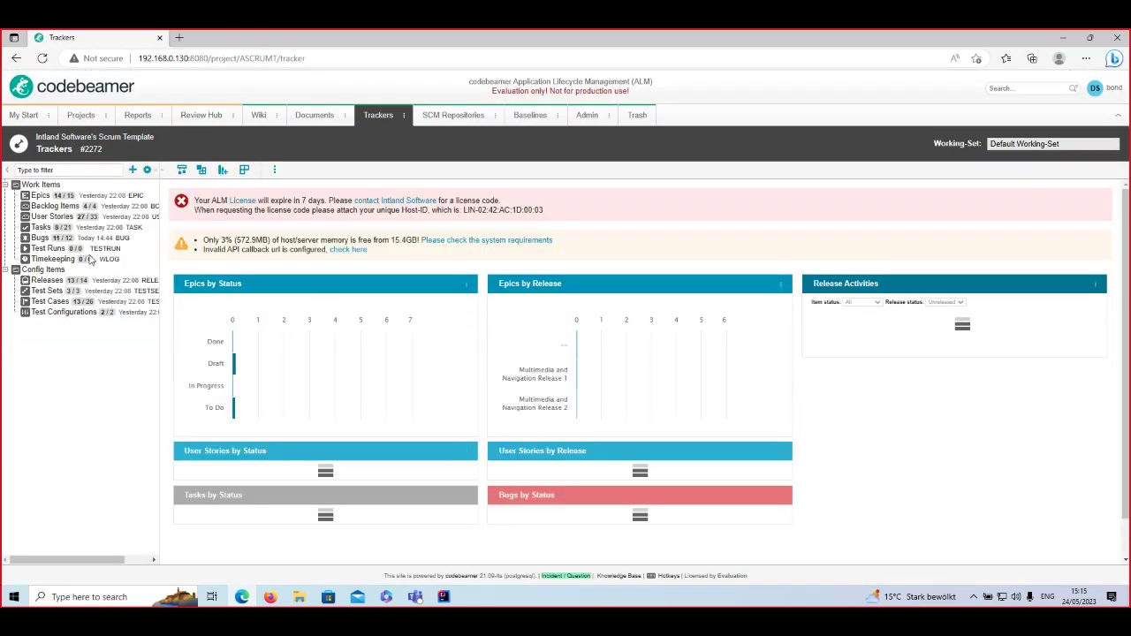
pyautogui.click(40, 239)
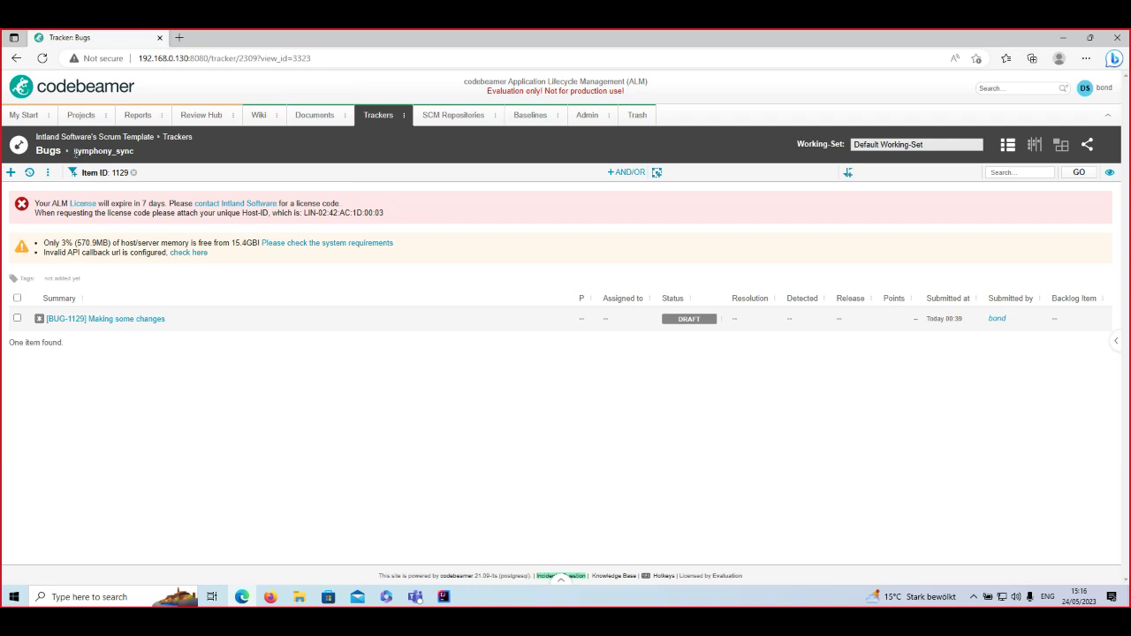
pyautogui.moveTo(75, 151); pyautogui.dragTo(144, 156)
# - Back in the CodeBeamer configuration in Firefox, enable the custom query option and choose the symphony_sync query
pyautogui.click(269, 597)
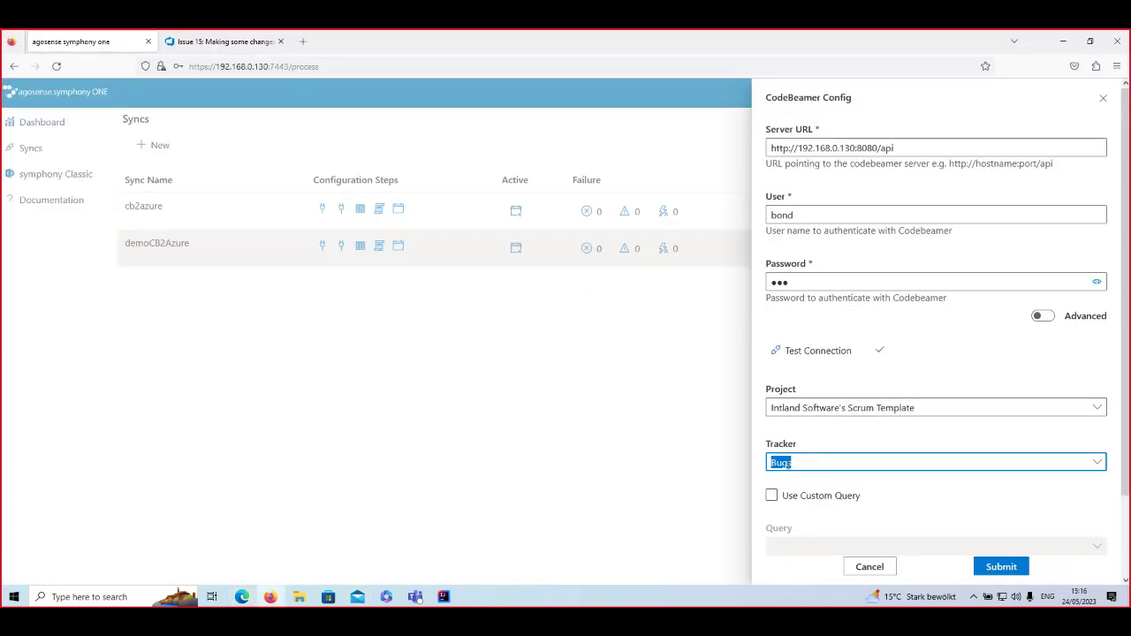
pyautogui.click(773, 496)
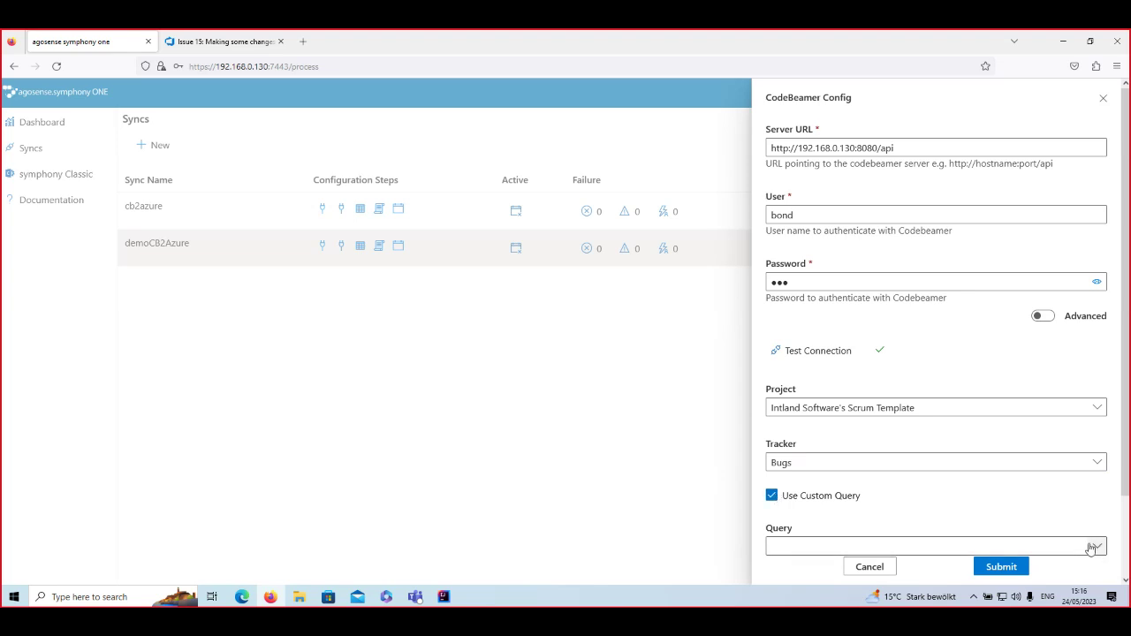
pyautogui.click(1093, 547)
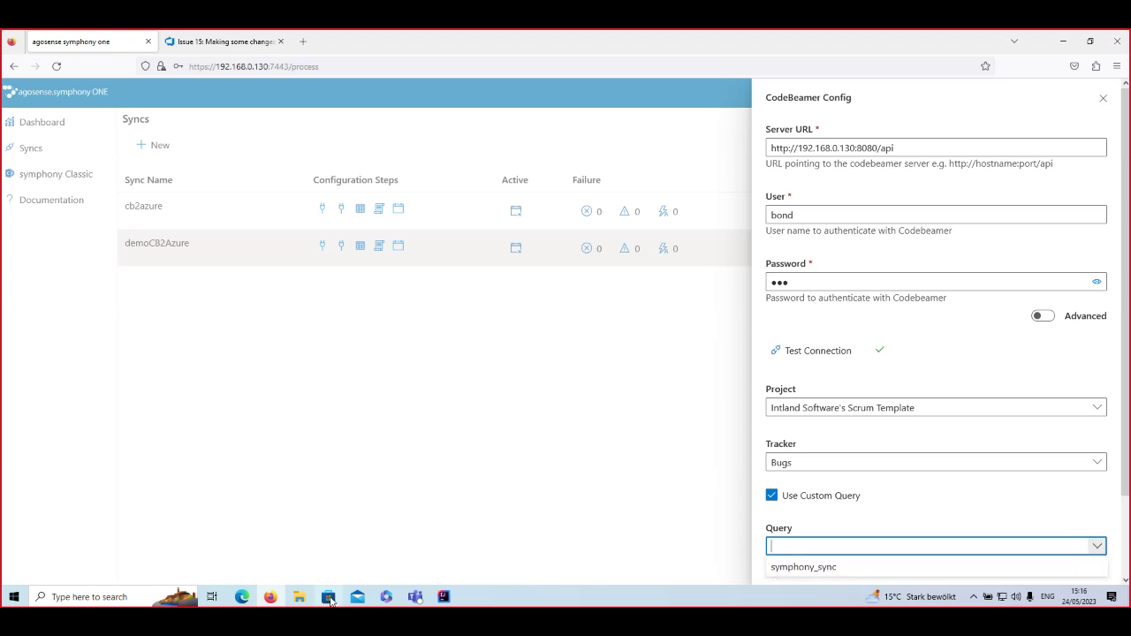
pyautogui.click(242, 597)
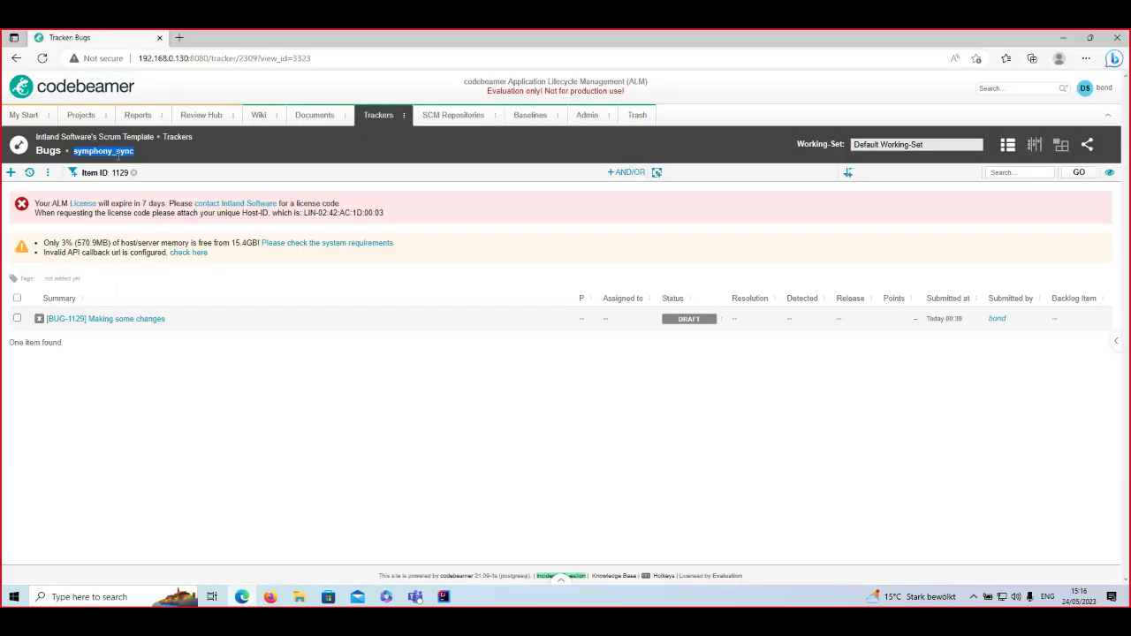
pyautogui.click(270, 597)
pyautogui.click(778, 565)
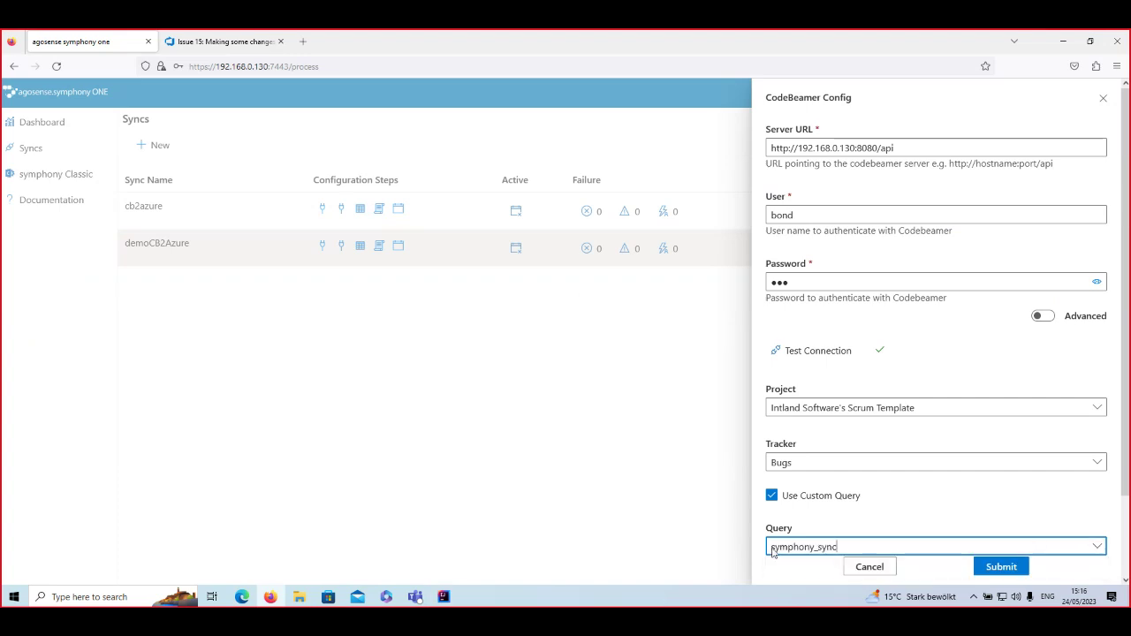
# - Submit the CodeBeamer source configuration and set the browser to never save the login for this site
pyautogui.click(1015, 568)
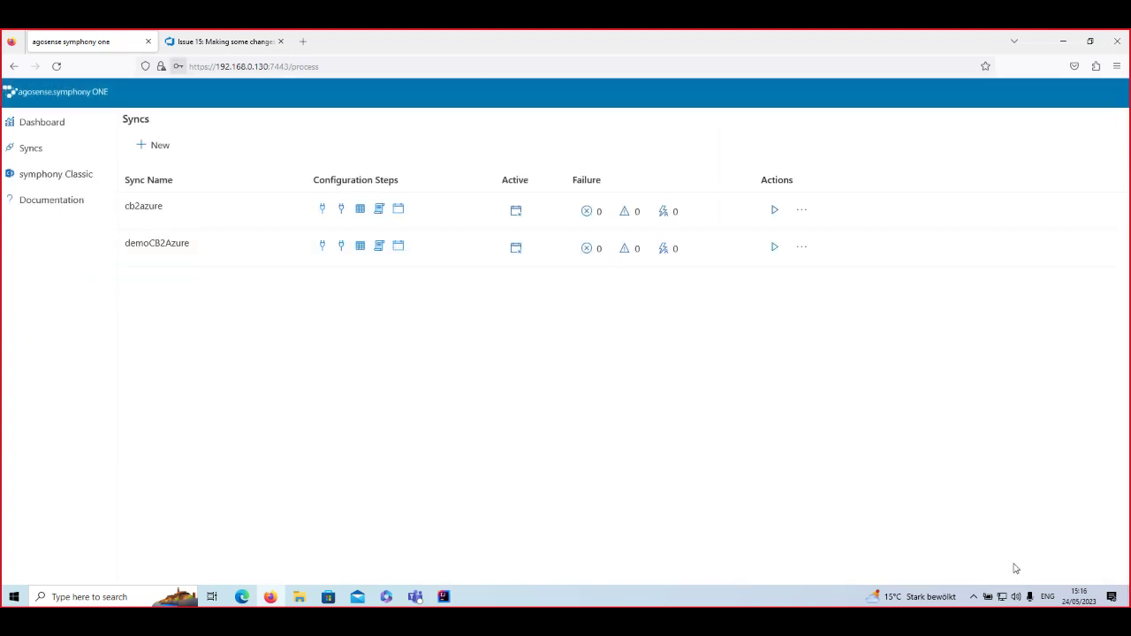
pyautogui.click(372, 220)
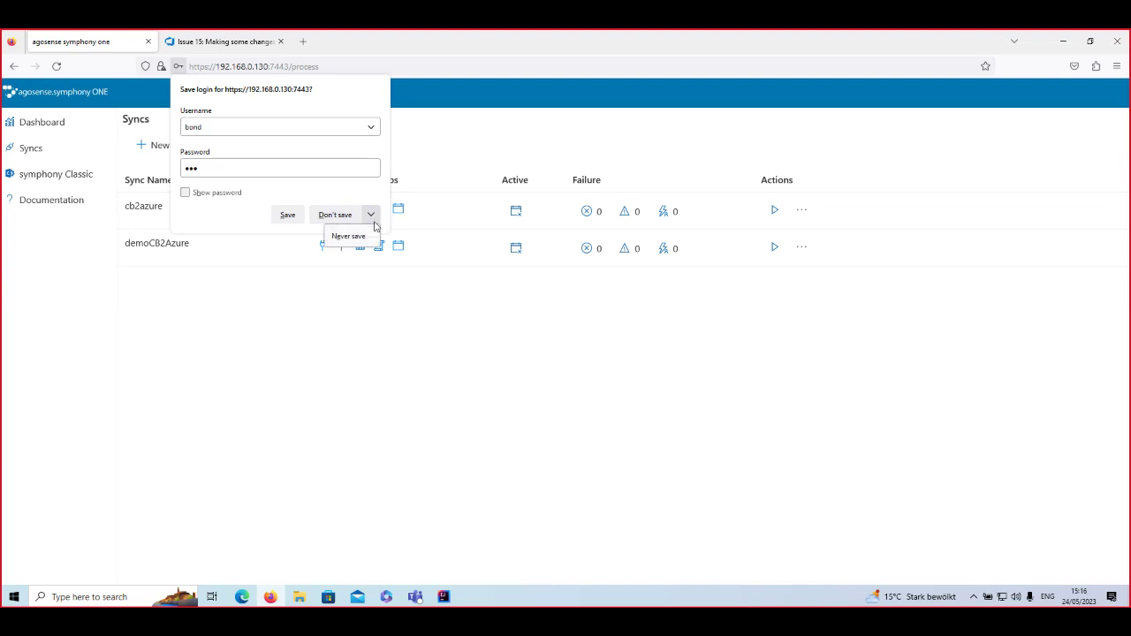
pyautogui.click(353, 236)
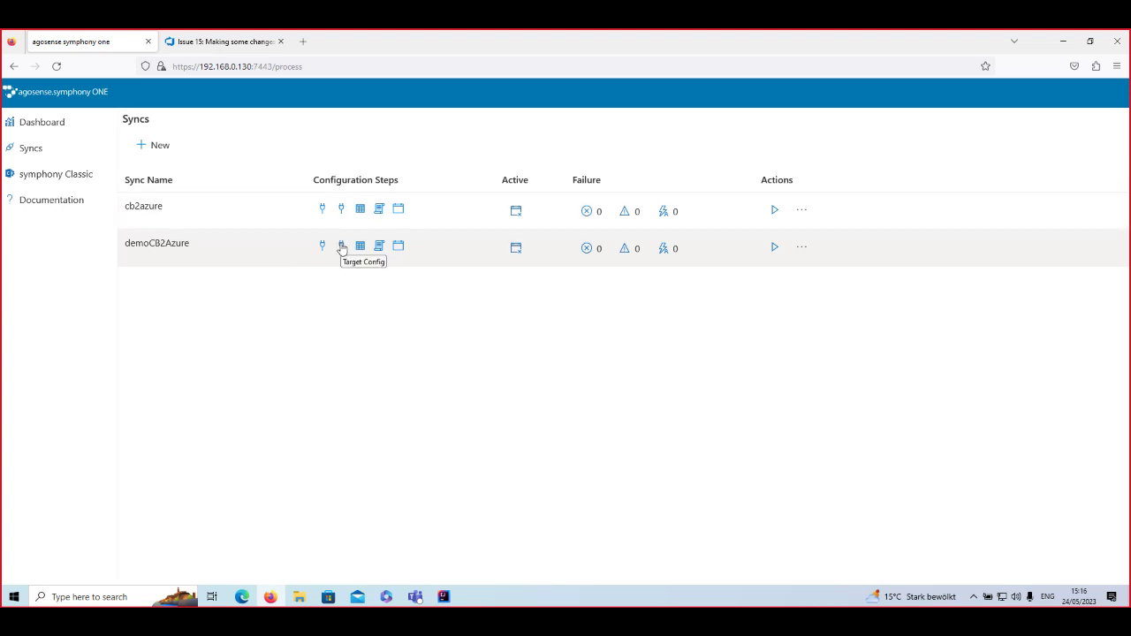
# - In demoCB2Azure's Azure target configuration, enter the organization's dev.azure.com server URL and the personal access token, and test the connection
pyautogui.click(341, 246)
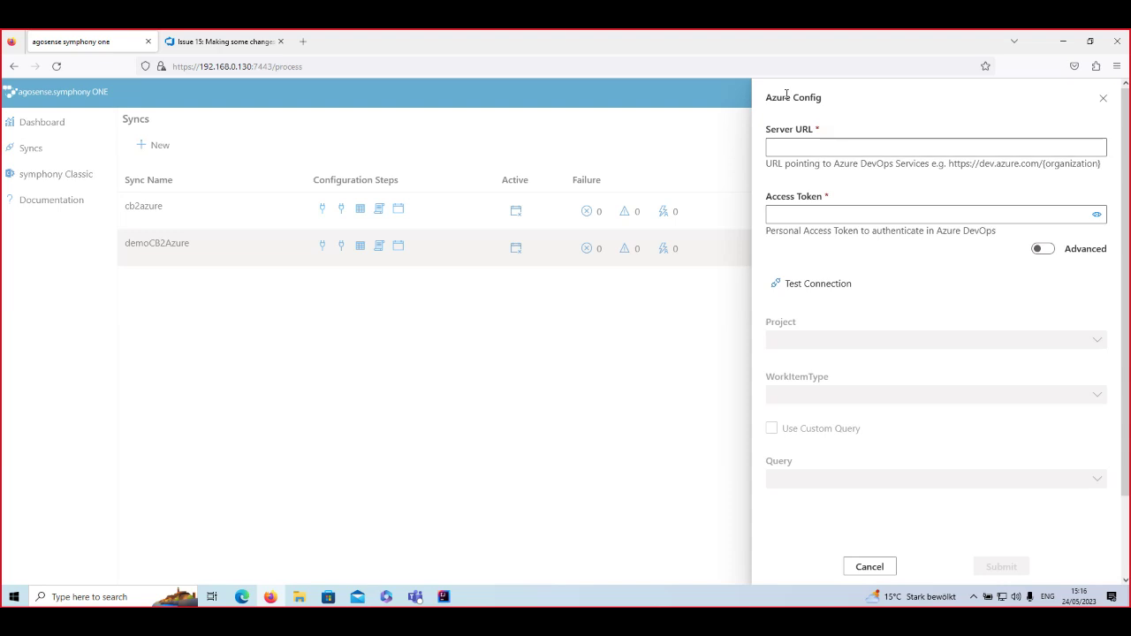
pyautogui.moveTo(770, 97); pyautogui.dragTo(822, 97)
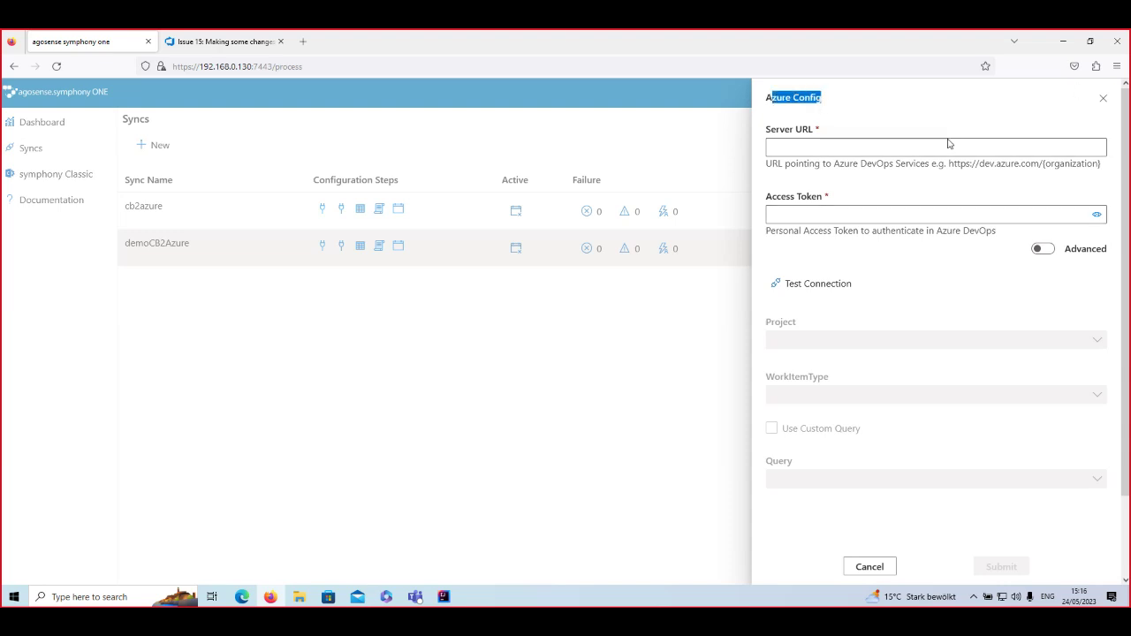
pyautogui.click(878, 147)
pyautogui.write('https://dev.azure.com/agosenseGulam')
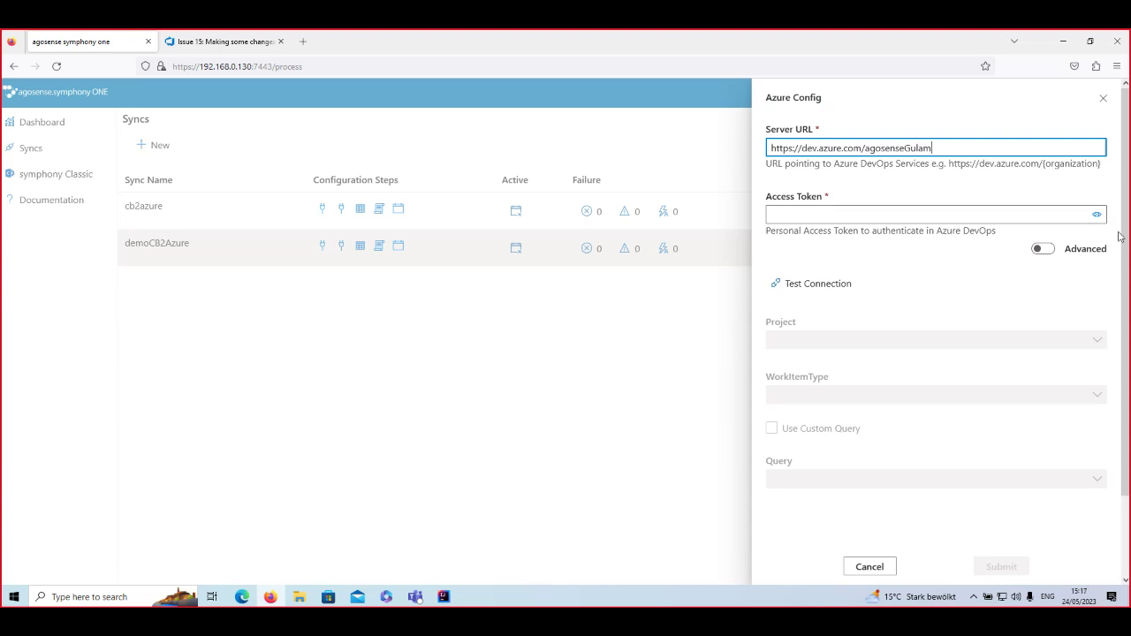
pyautogui.click(841, 214)
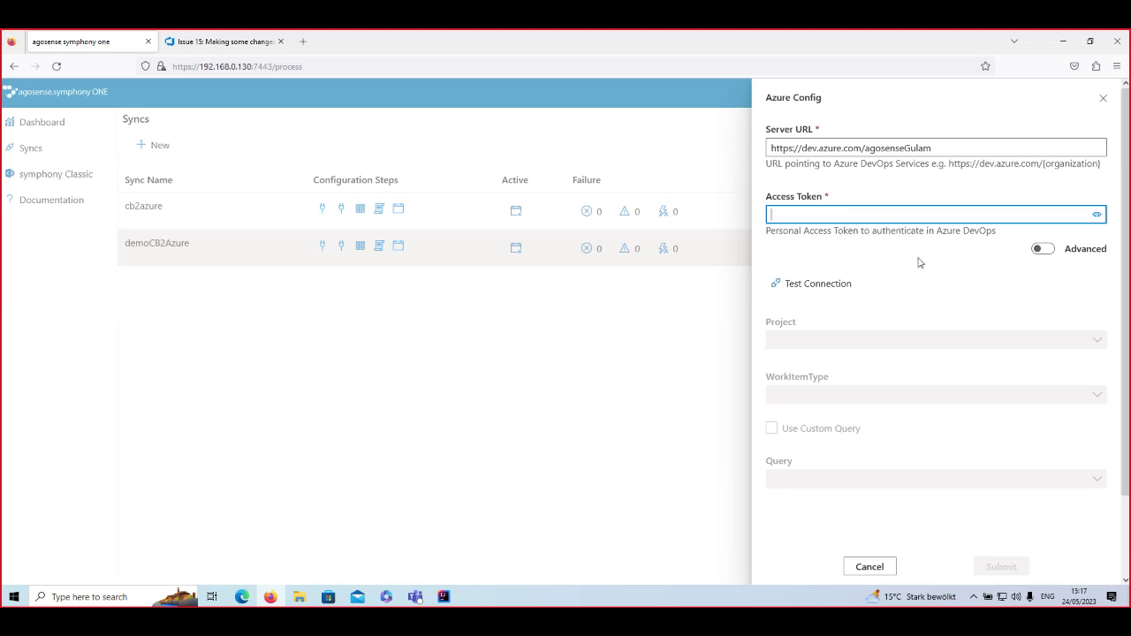
pyautogui.hotkey('ctrl', 'v')
pyautogui.click(826, 281)
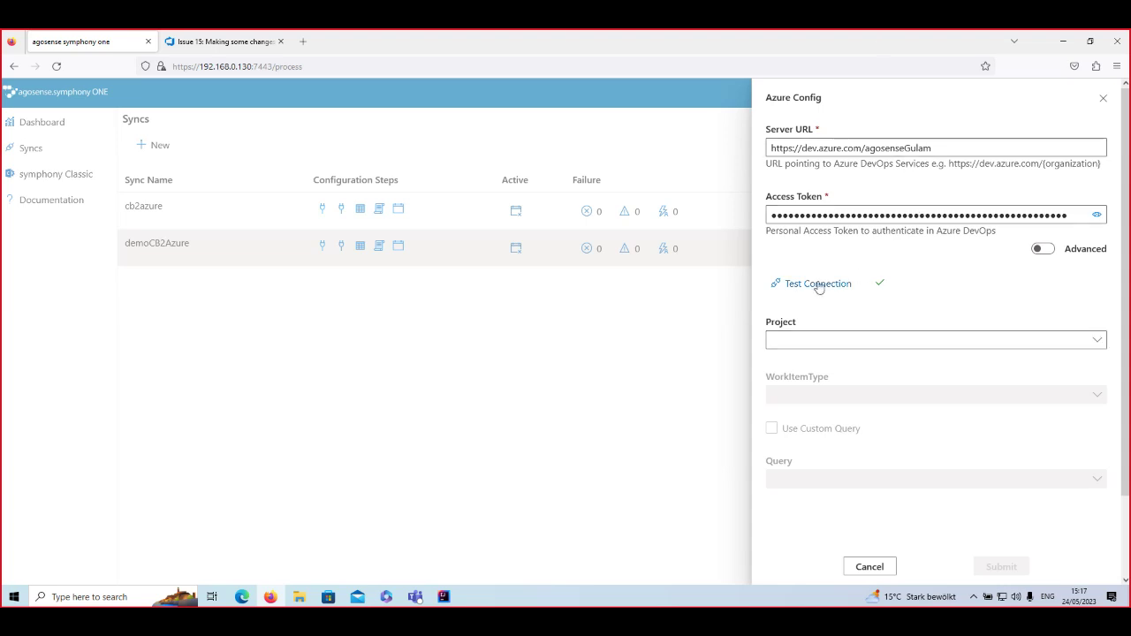
# - Select the project Demo1 and the work item type Issue for the Azure target, and submit the configuration
pyautogui.click(1097, 339)
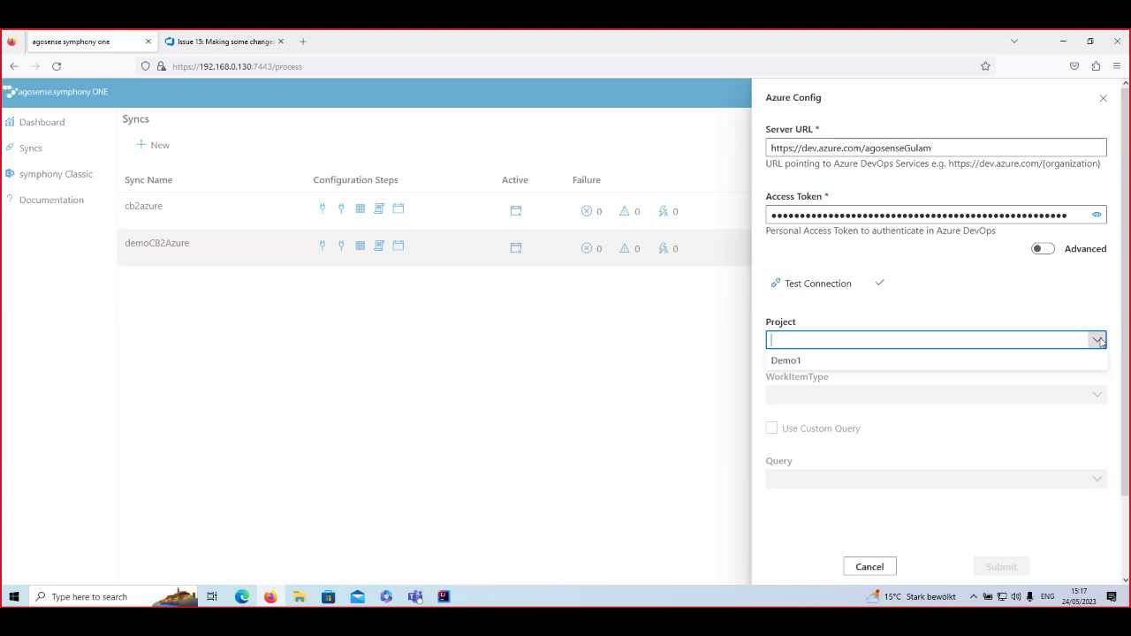
pyautogui.click(917, 361)
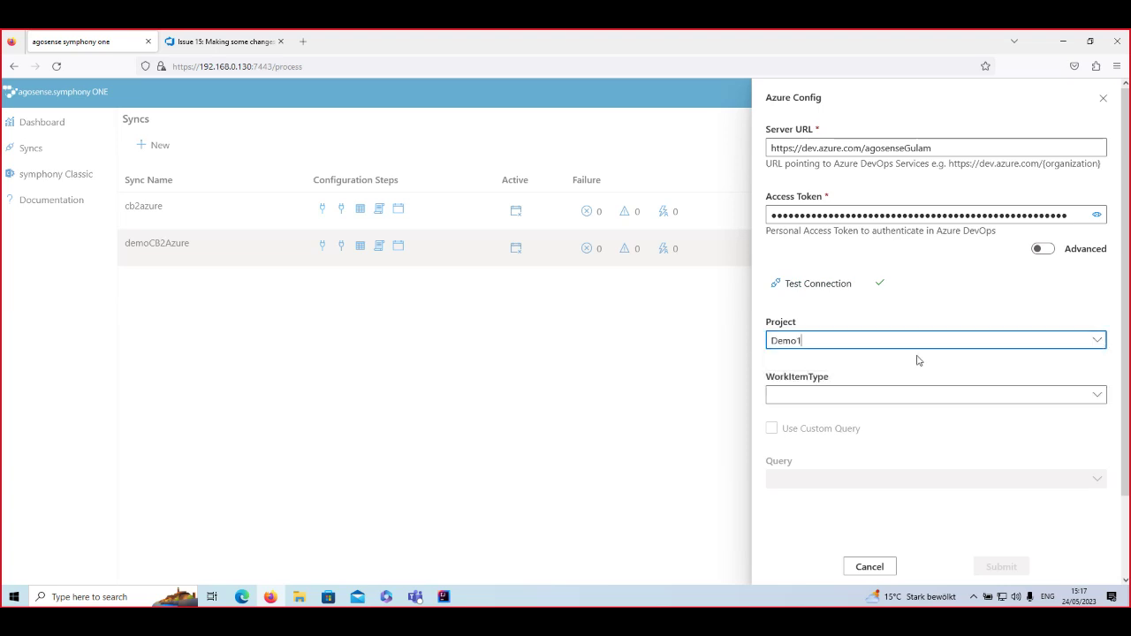
pyautogui.click(1093, 394)
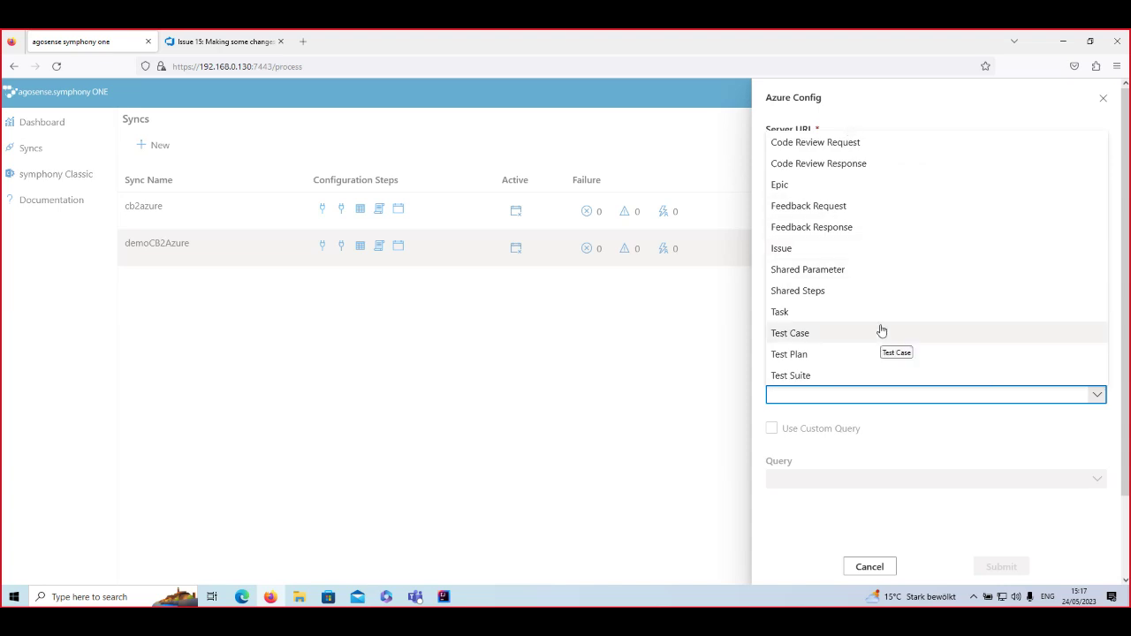
pyautogui.click(794, 253)
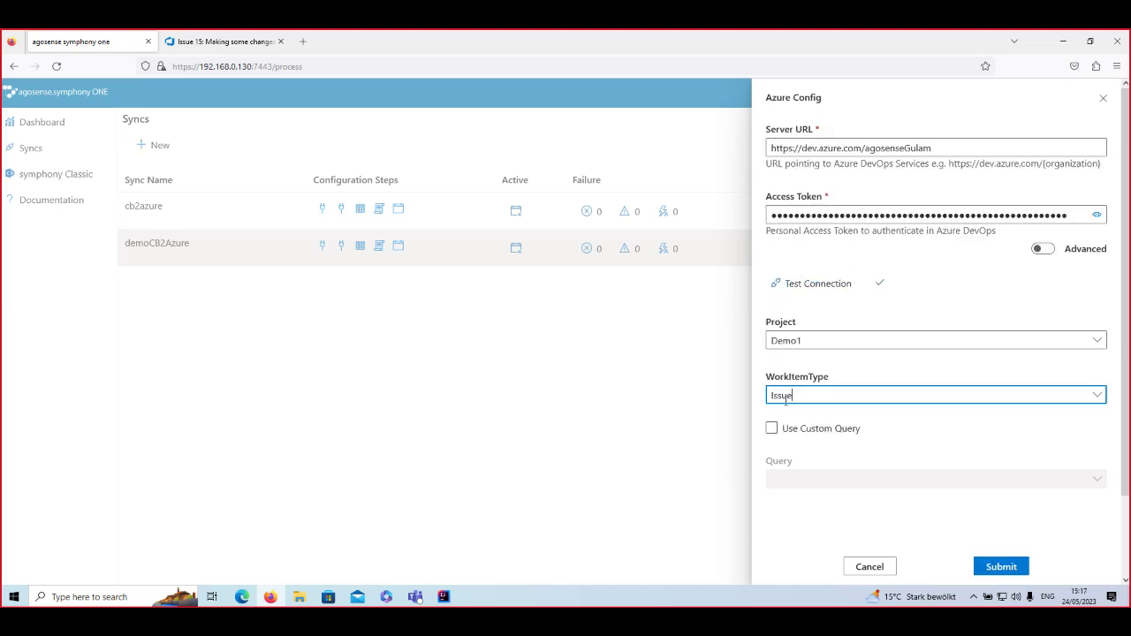
pyautogui.click(996, 566)
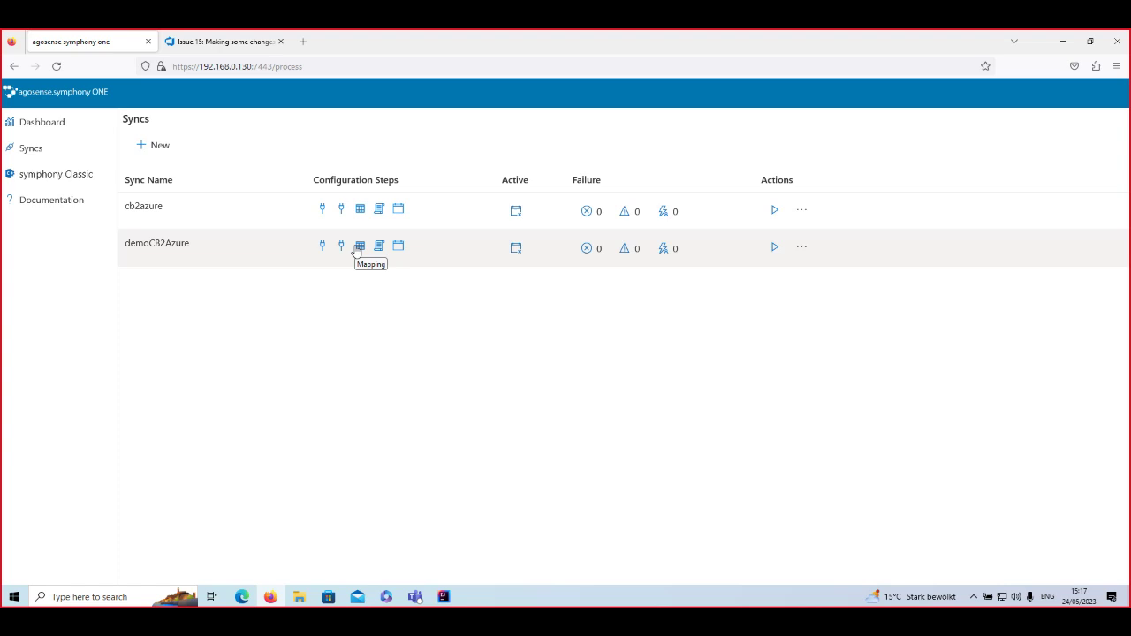
# - In demoCB2Azure's mapping, create a field mapping with direction Both from source field Summary to target field Title
pyautogui.click(358, 246)
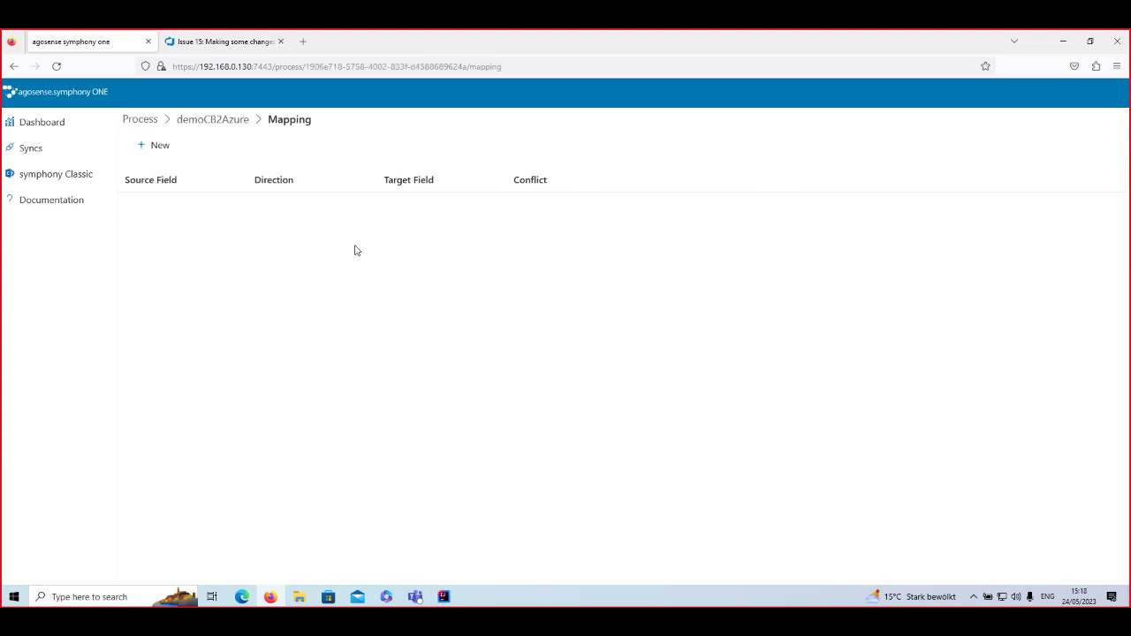
pyautogui.click(154, 146)
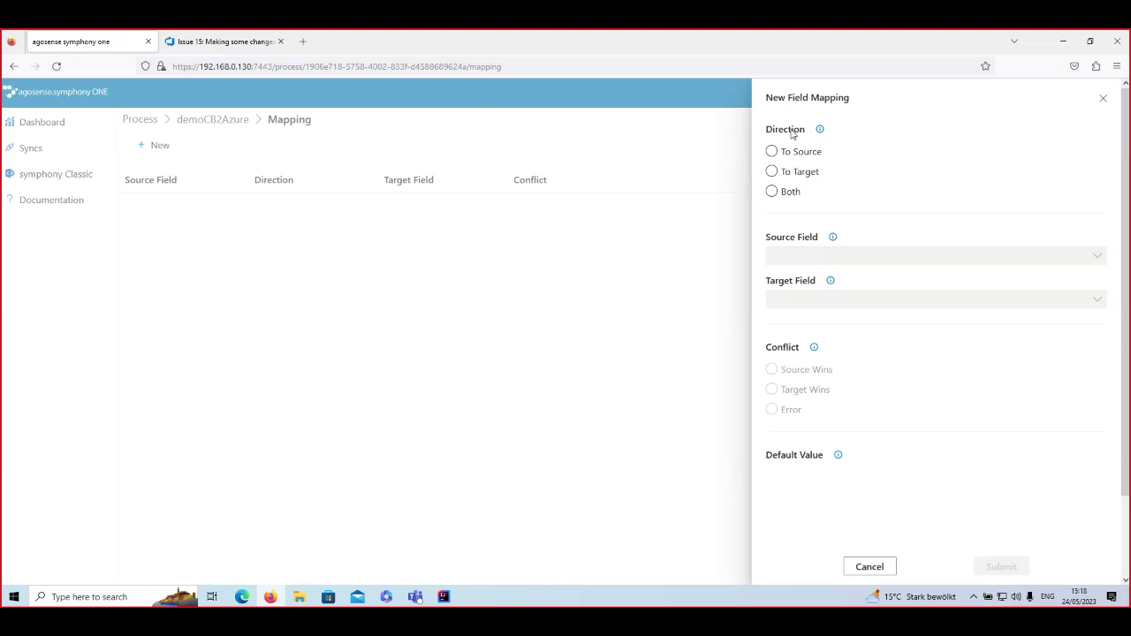
pyautogui.click(772, 192)
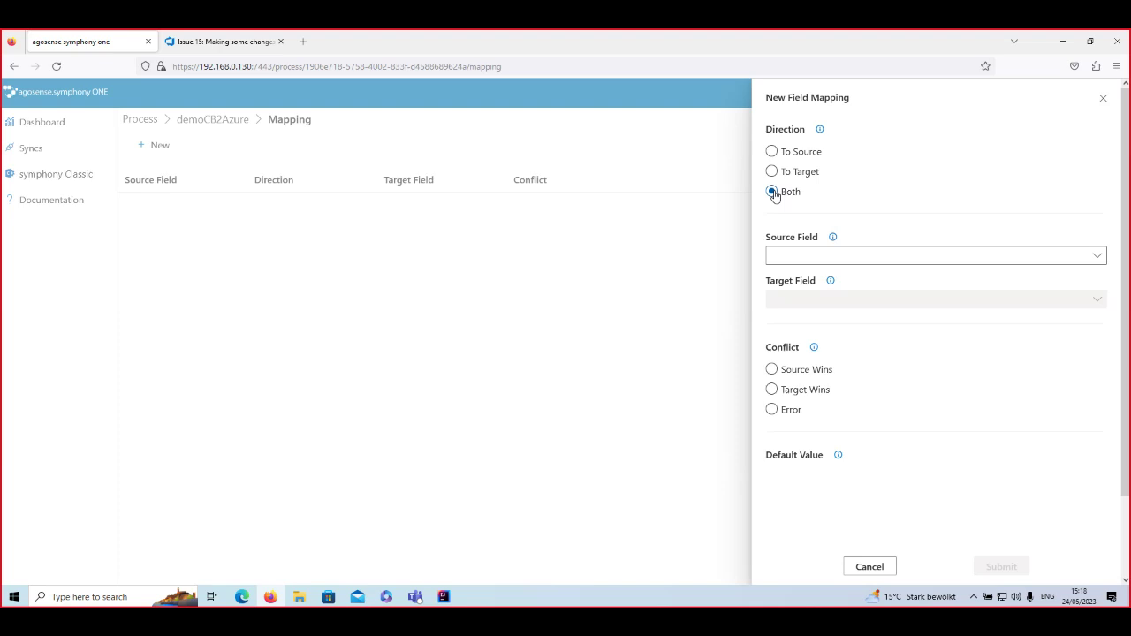
pyautogui.click(822, 255)
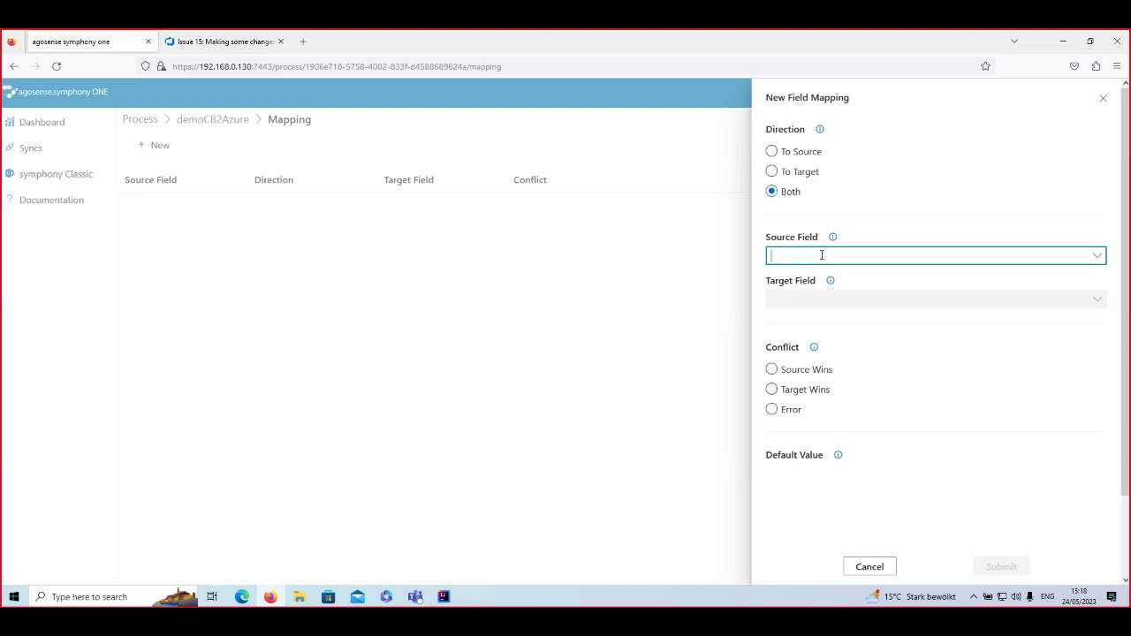
pyautogui.write('summ')
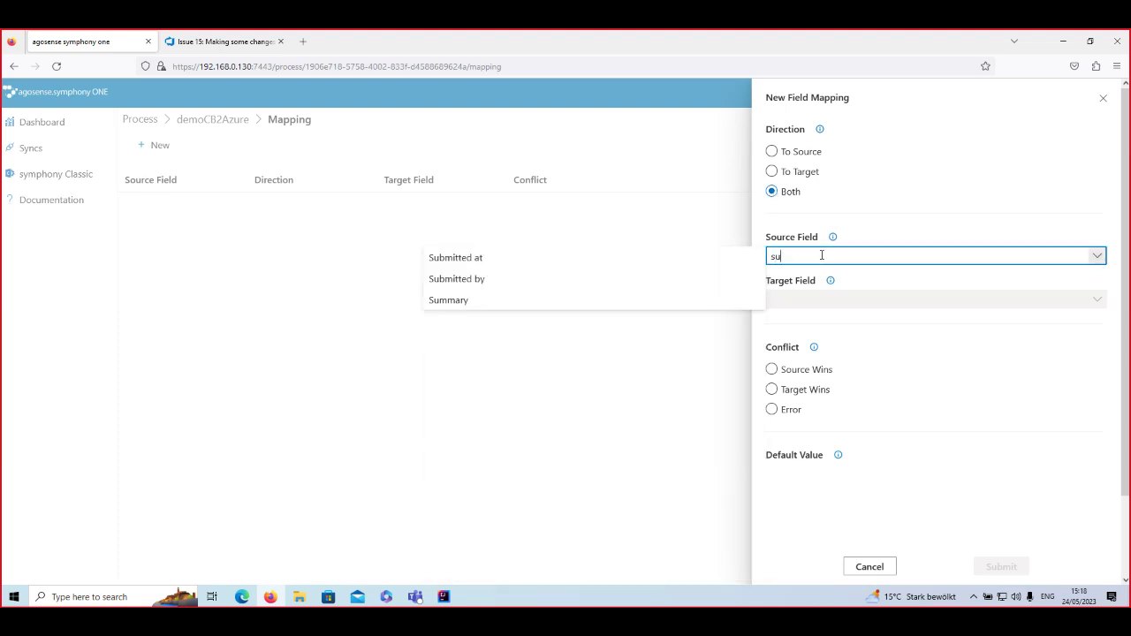
pyautogui.click(671, 256)
pyautogui.click(1093, 301)
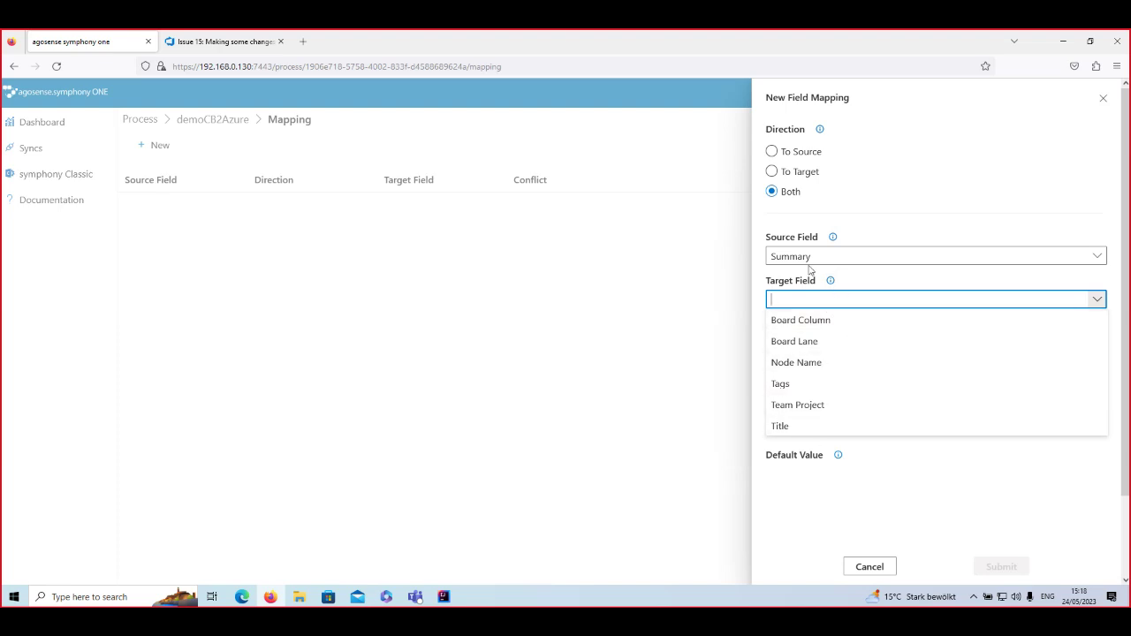
pyautogui.click(796, 433)
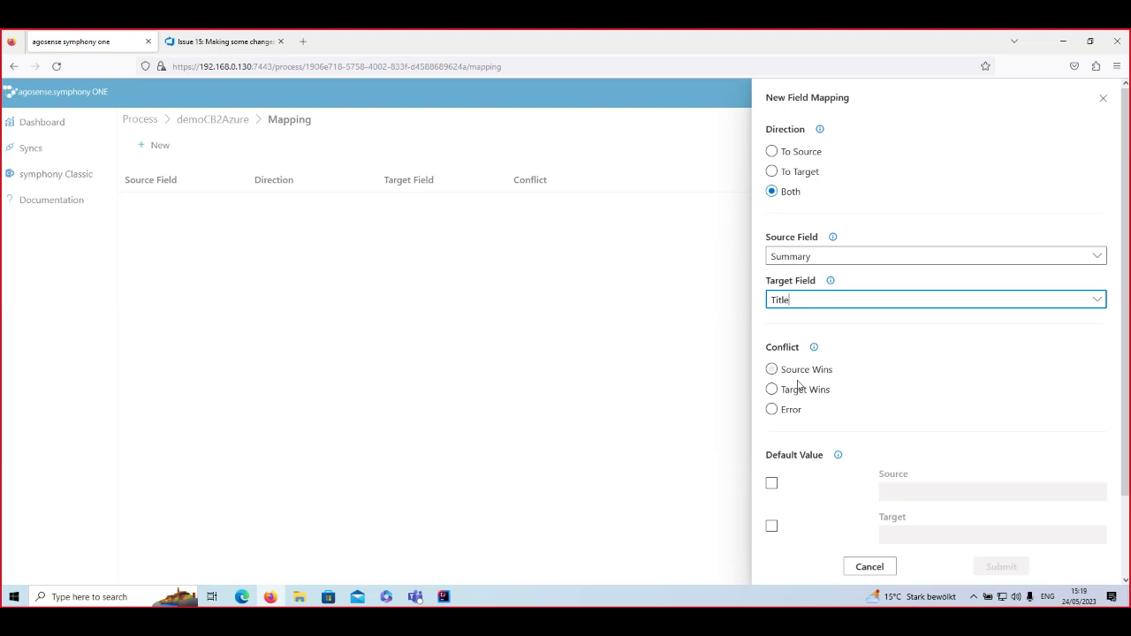
# - Set the Summary-to-Title mapping's conflict rule to Source Wins and submit the mapping
pyautogui.click(793, 413)
pyautogui.click(791, 376)
pyautogui.click(792, 377)
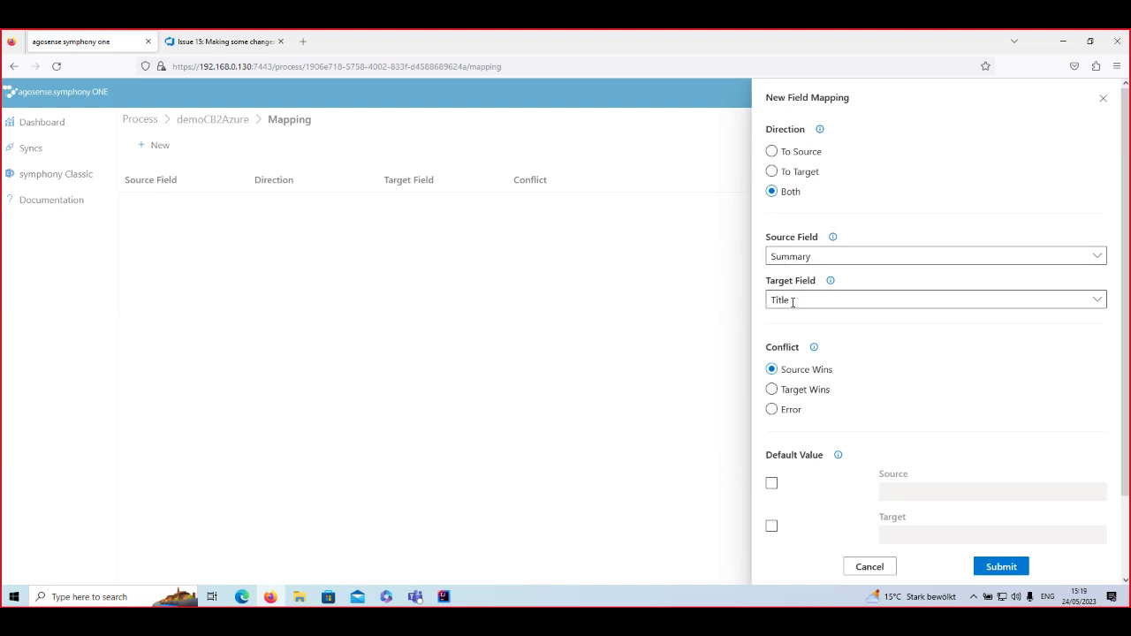
pyautogui.click(805, 392)
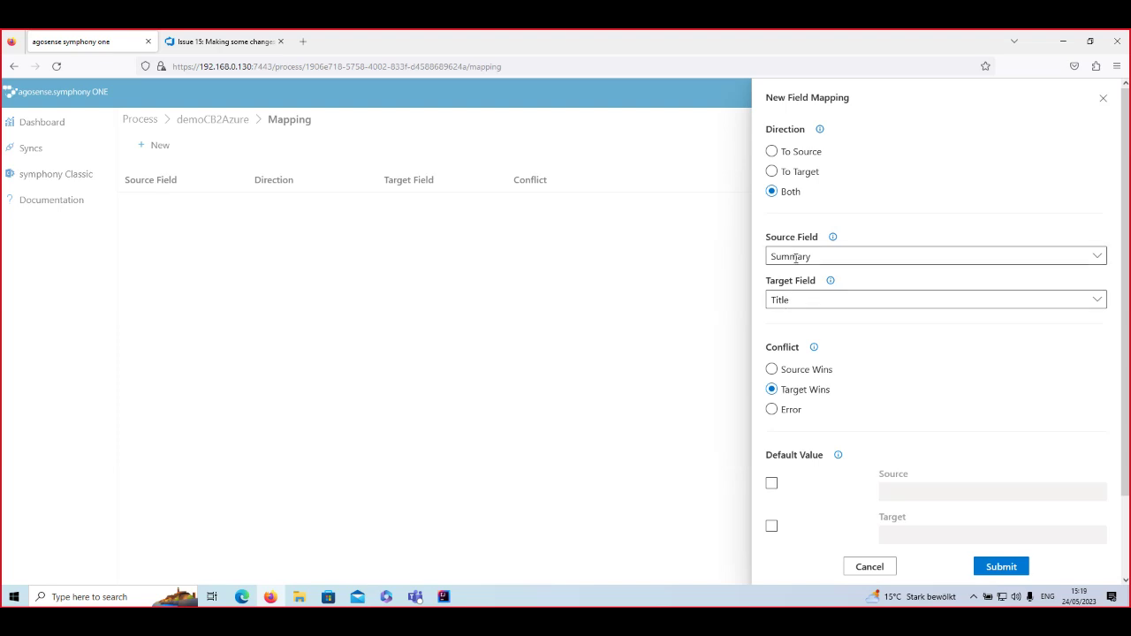
pyautogui.click(786, 411)
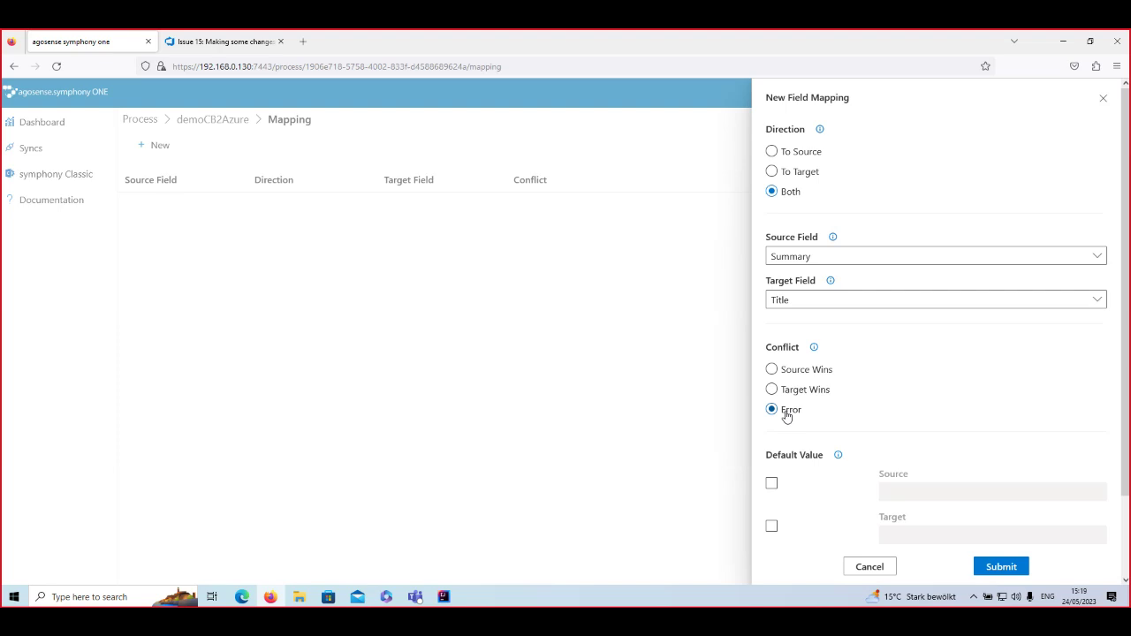
pyautogui.click(819, 376)
pyautogui.click(993, 567)
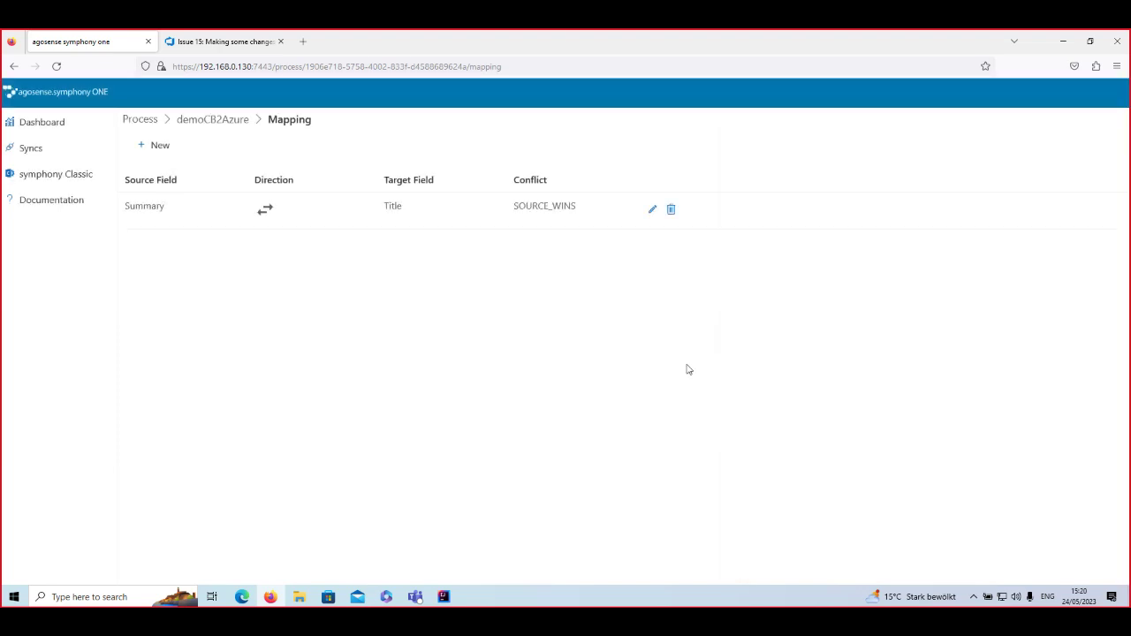
# - Add a field mapping with direction Both between source Description and target Description, with conflict rule Source Wins
pyautogui.click(159, 145)
pyautogui.click(798, 192)
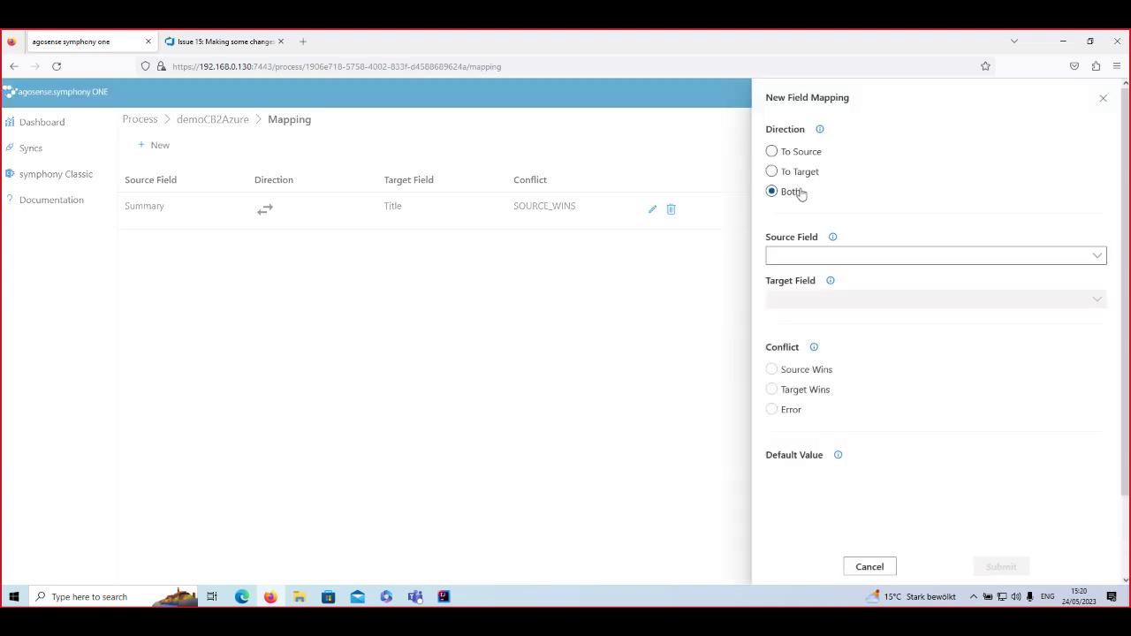
pyautogui.click(804, 256)
pyautogui.write('des')
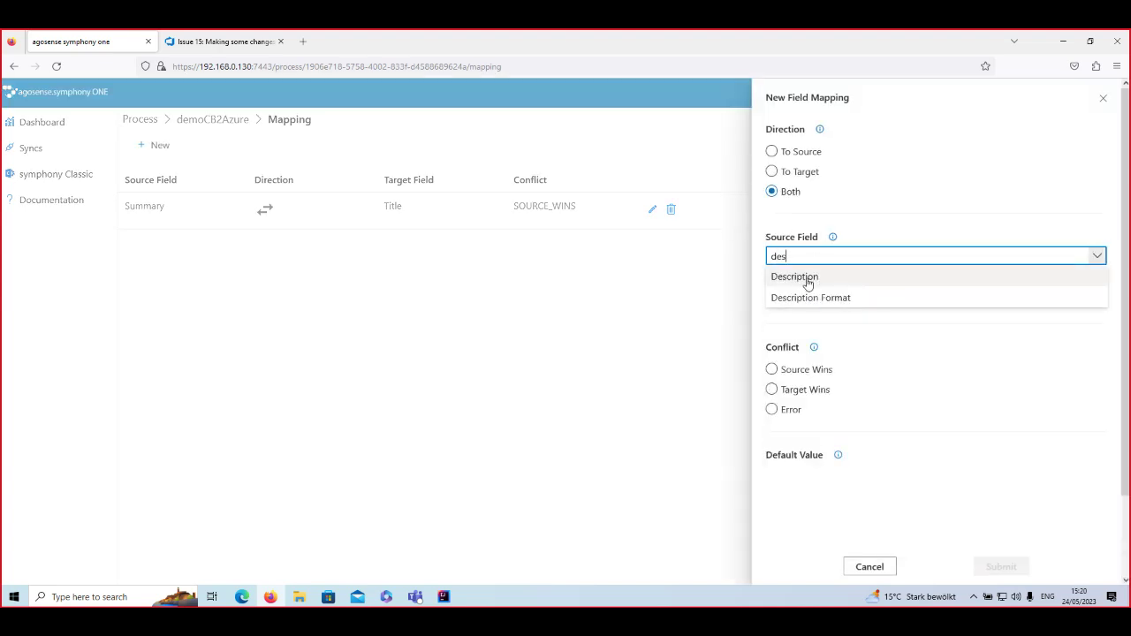
pyautogui.click(803, 280)
pyautogui.click(817, 303)
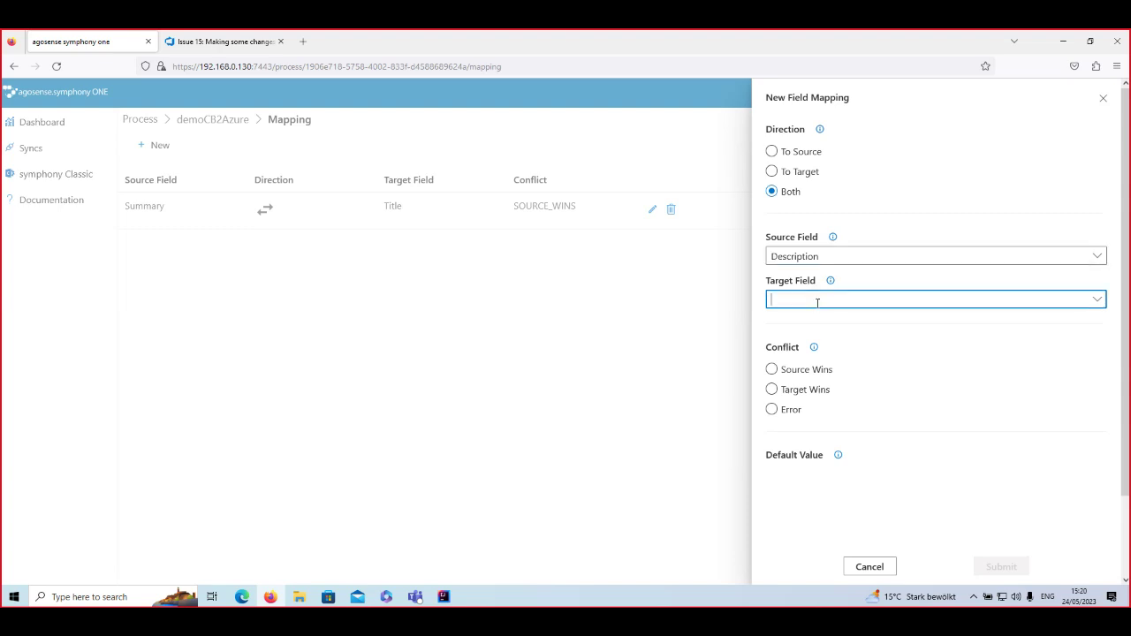
pyautogui.write('dw')
pyautogui.press('BackSpace')
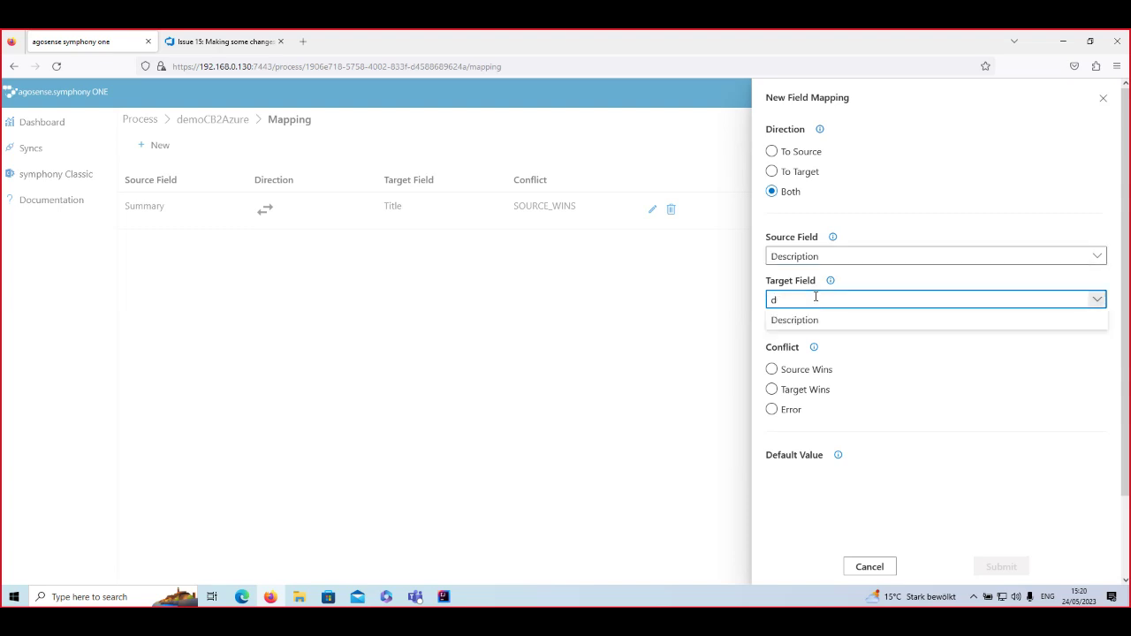
pyautogui.click(816, 323)
pyautogui.click(811, 372)
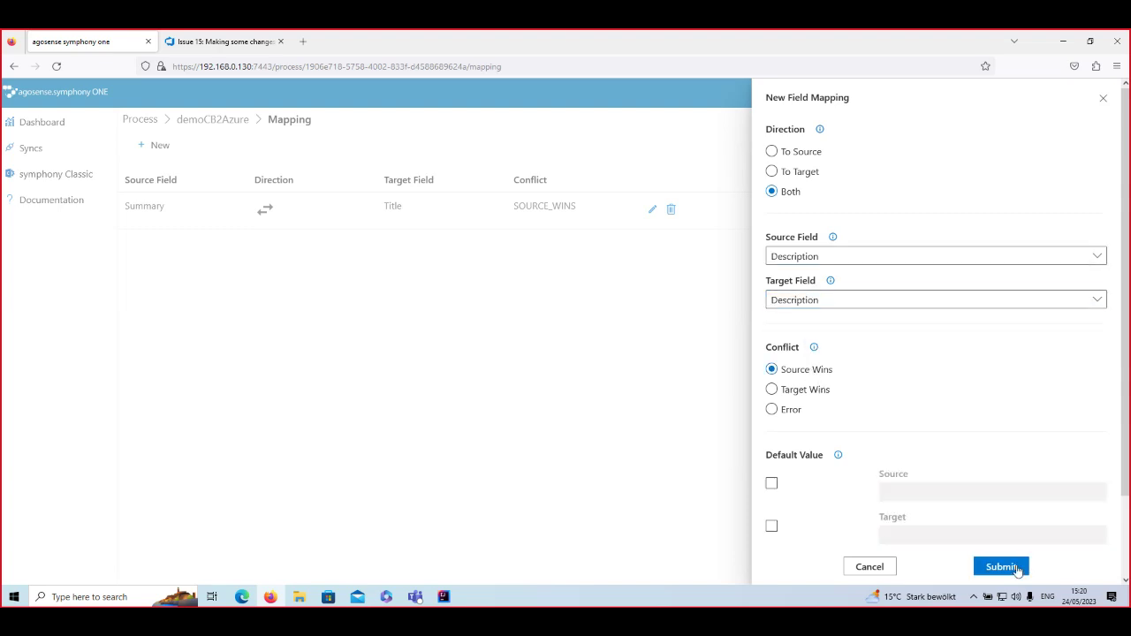
pyautogui.click(1002, 565)
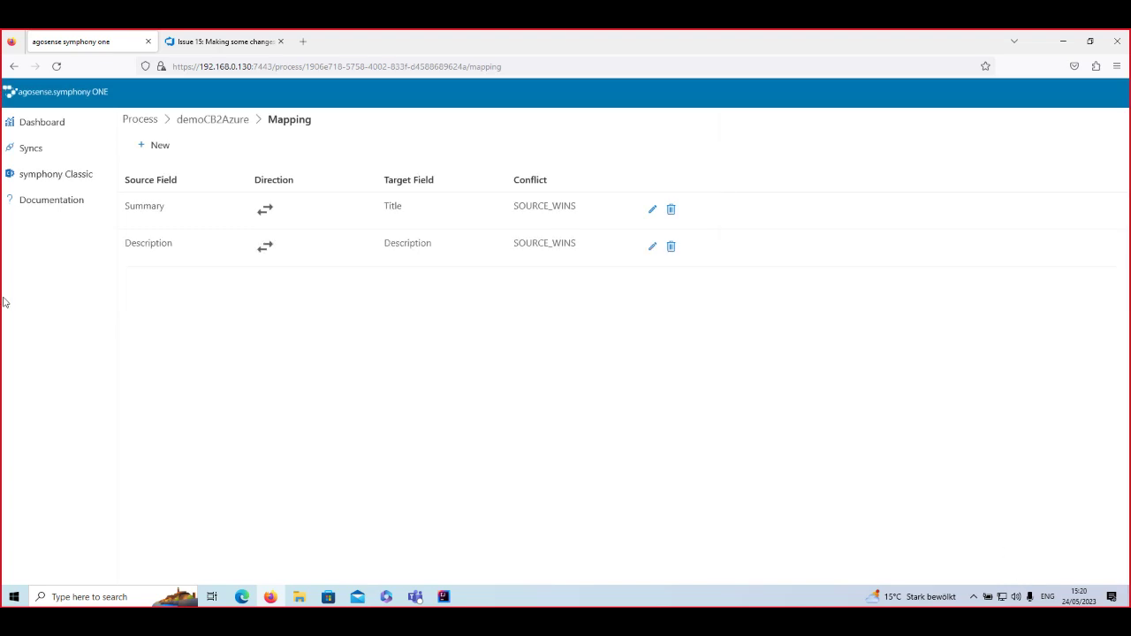
# - Create a field mapping with direction Both from source Priority to target Priority, with conflict rule Source Wins
pyautogui.click(158, 147)
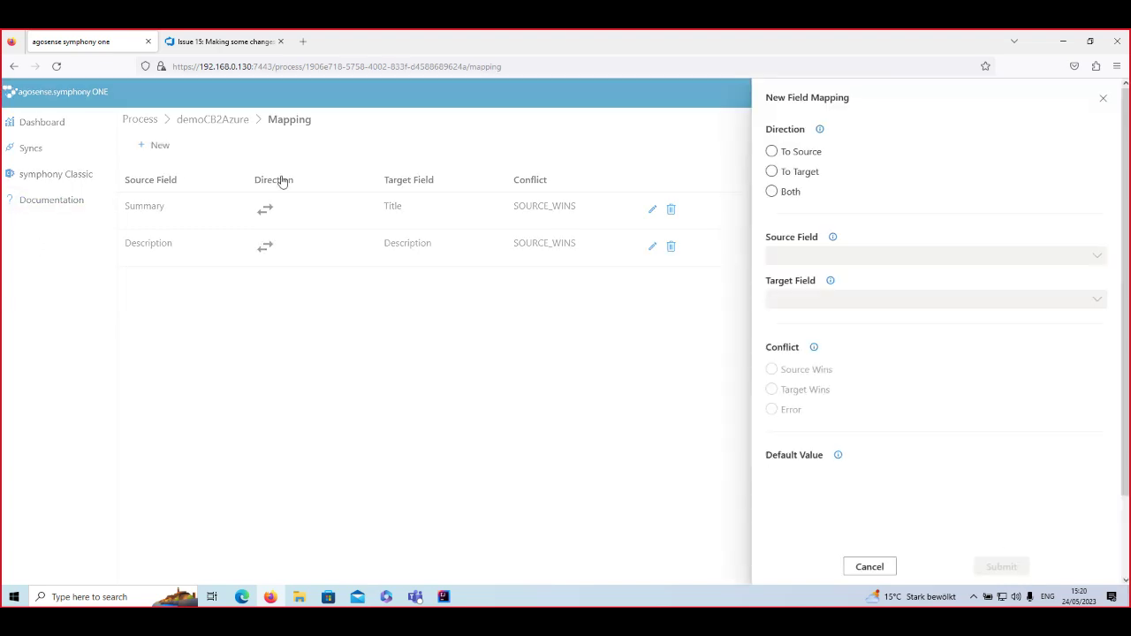
pyautogui.click(786, 192)
pyautogui.click(876, 257)
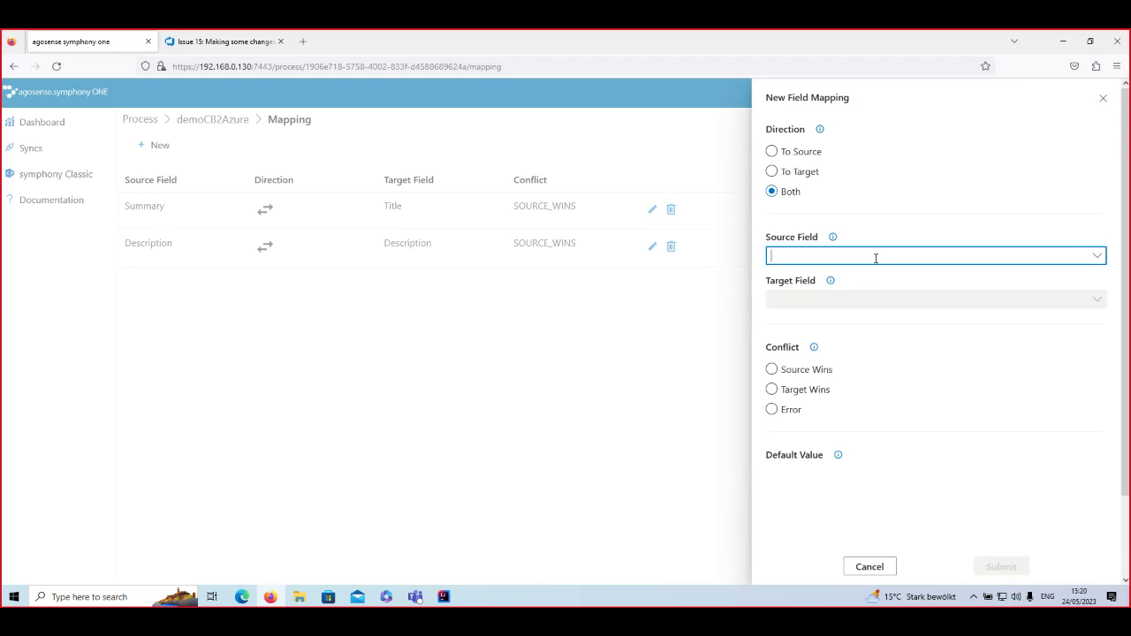
pyautogui.write('pri')
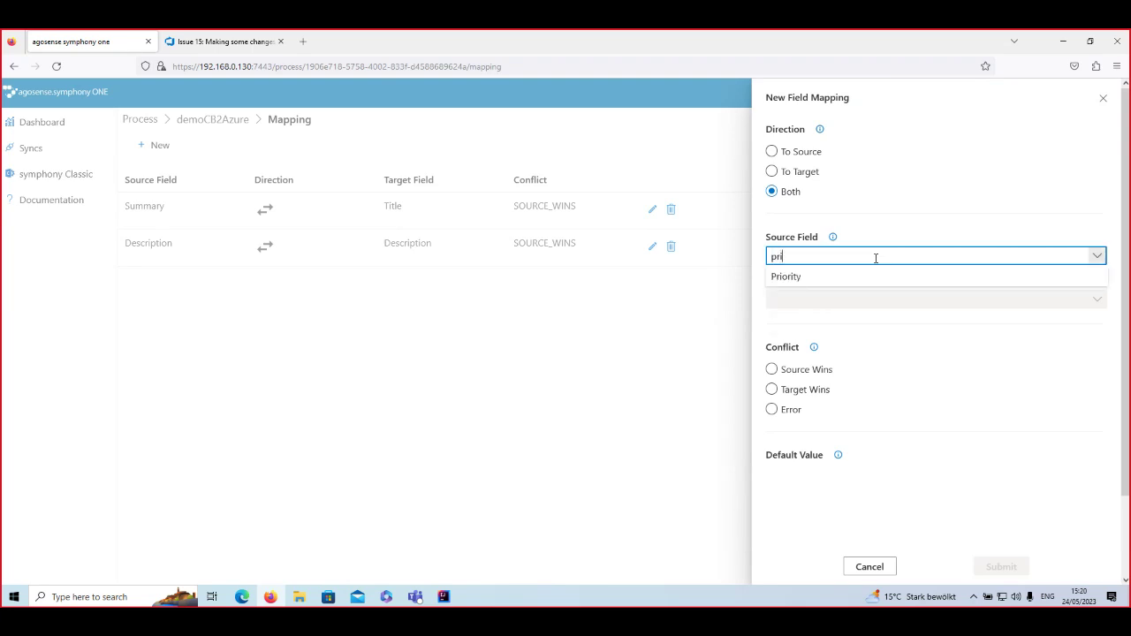
pyautogui.click(868, 279)
pyautogui.click(900, 298)
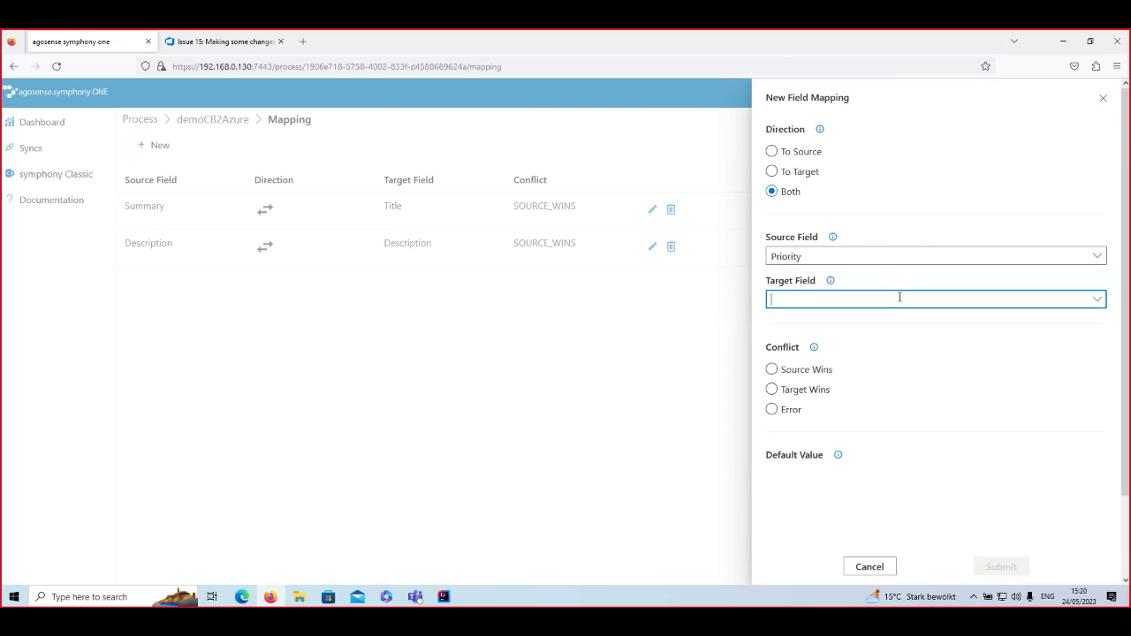
pyautogui.click(1104, 304)
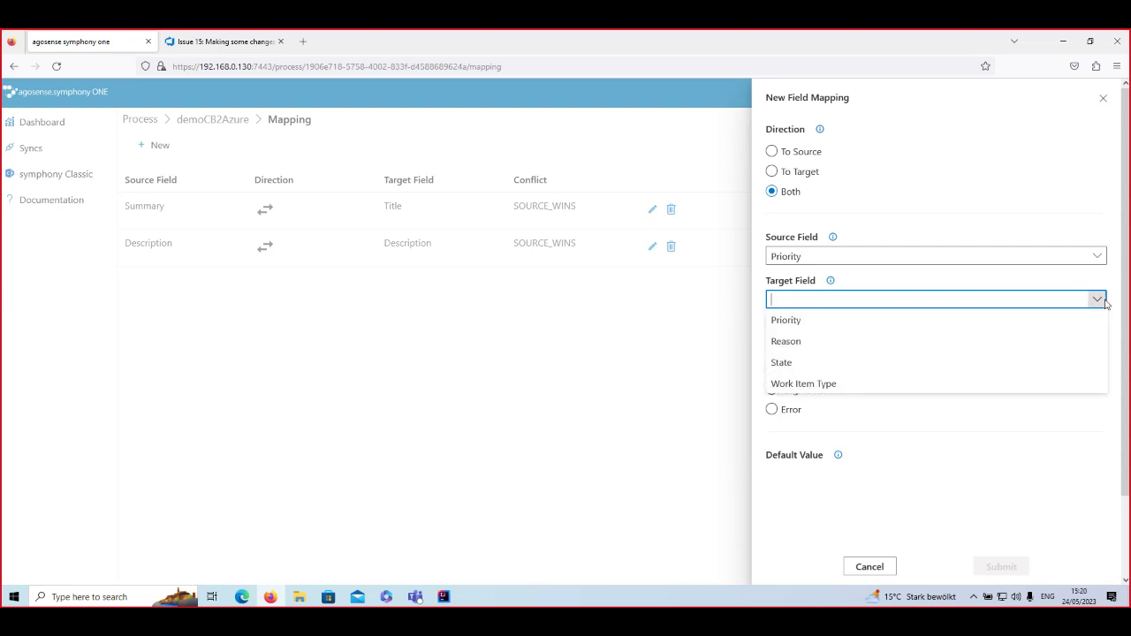
pyautogui.click(799, 322)
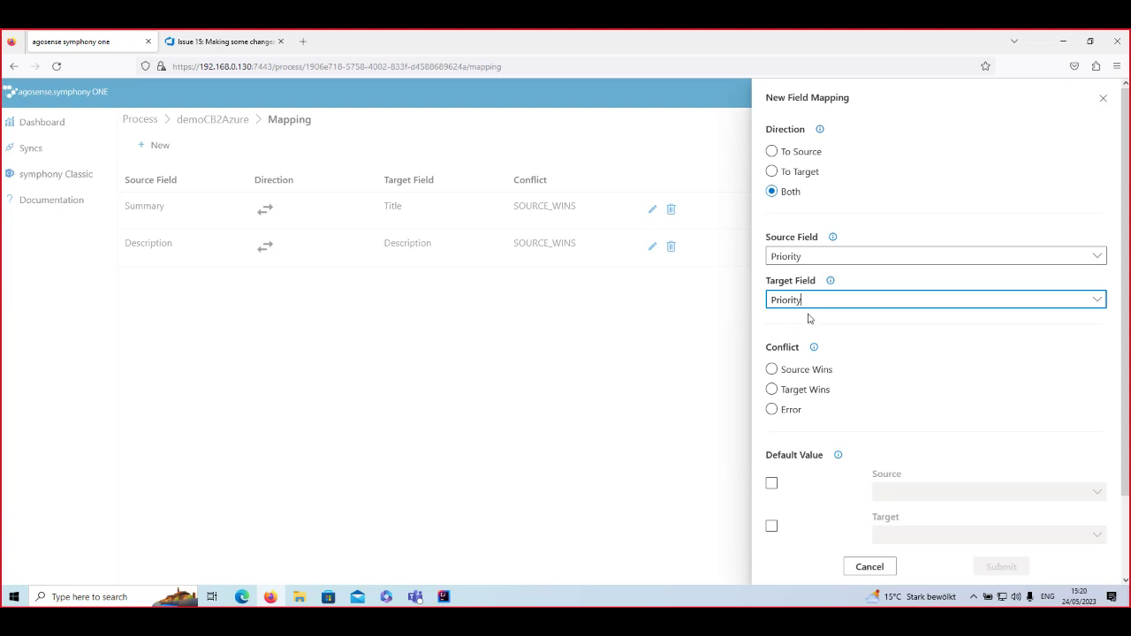
pyautogui.click(807, 376)
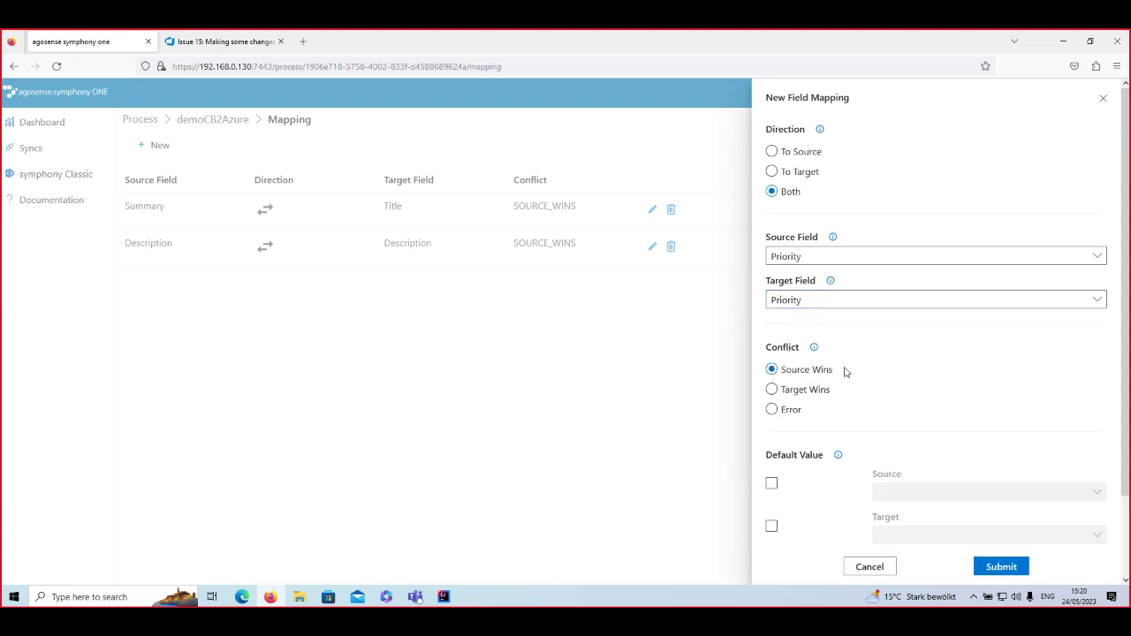
# - Enable the source default value for the Priority mapping and set it to Lowest
pyautogui.click(770, 486)
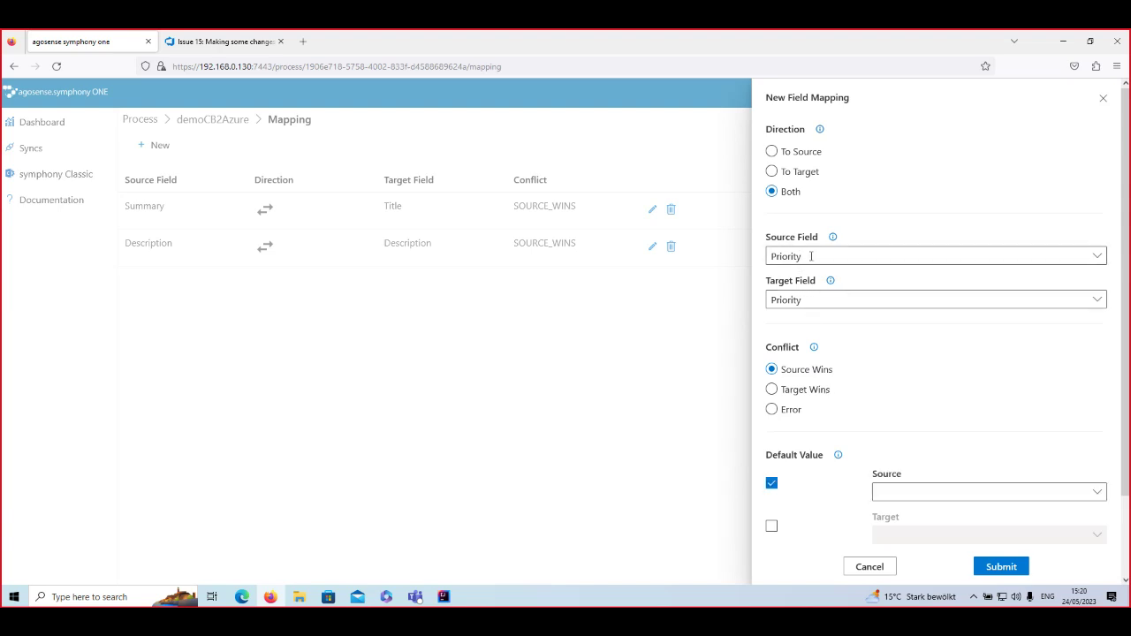
pyautogui.click(1104, 493)
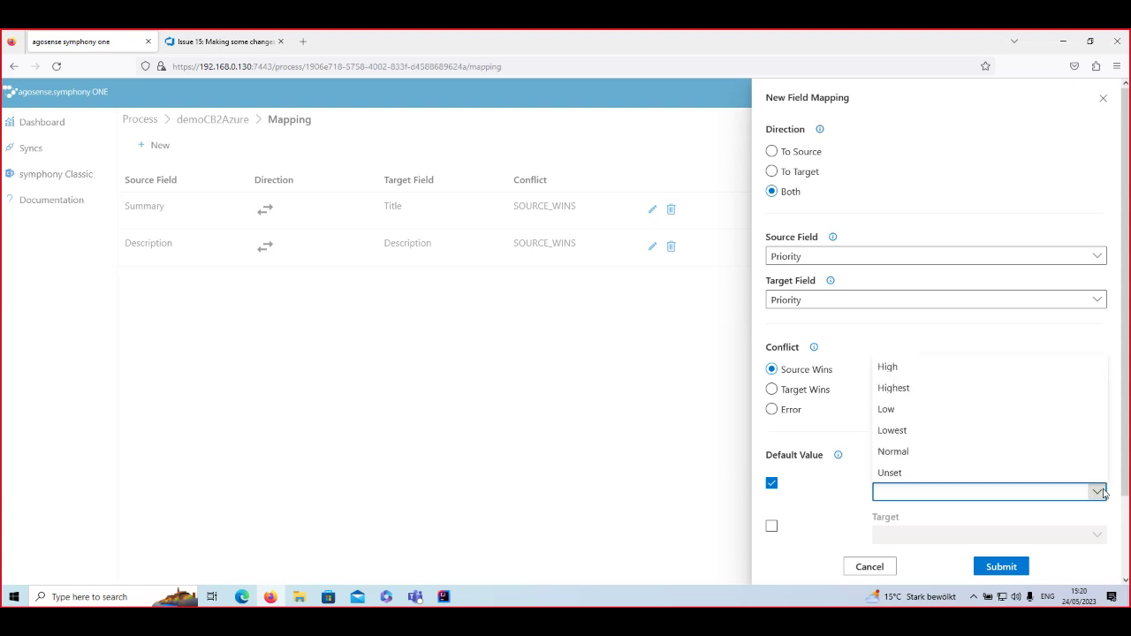
pyautogui.click(1104, 493)
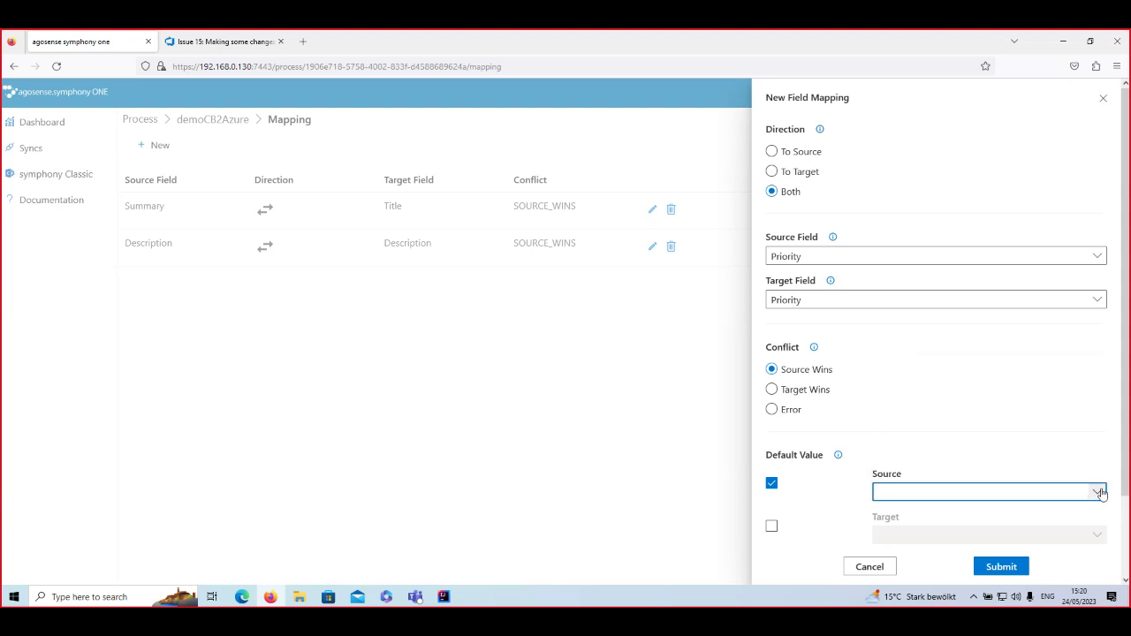
pyautogui.click(806, 255)
pyautogui.click(806, 255)
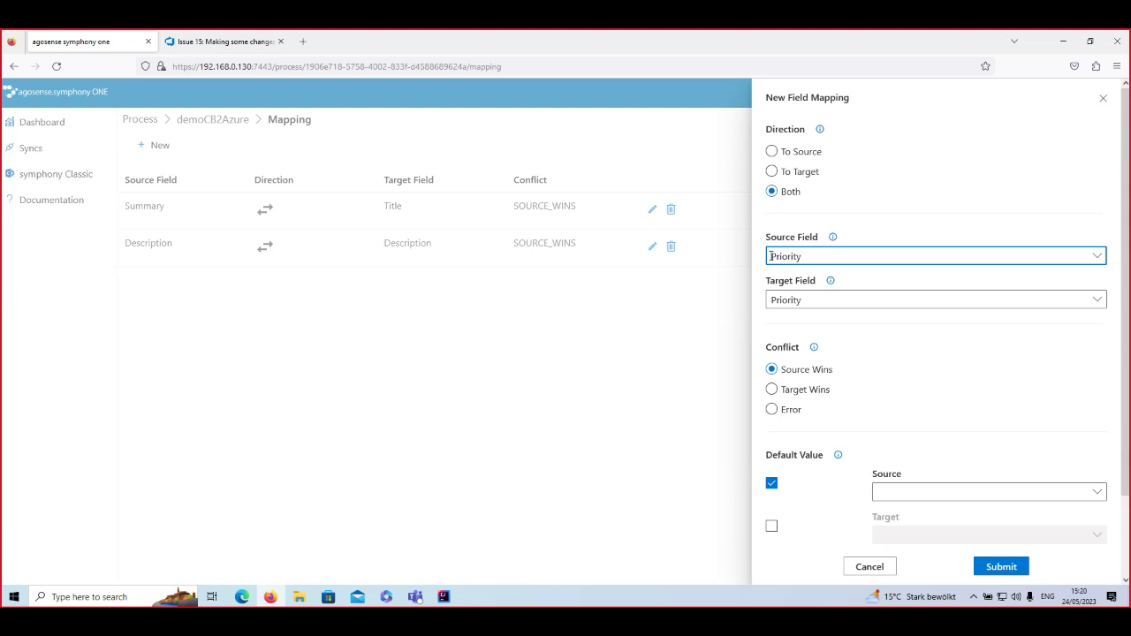
pyautogui.doubleClick(806, 256)
pyautogui.click(804, 301)
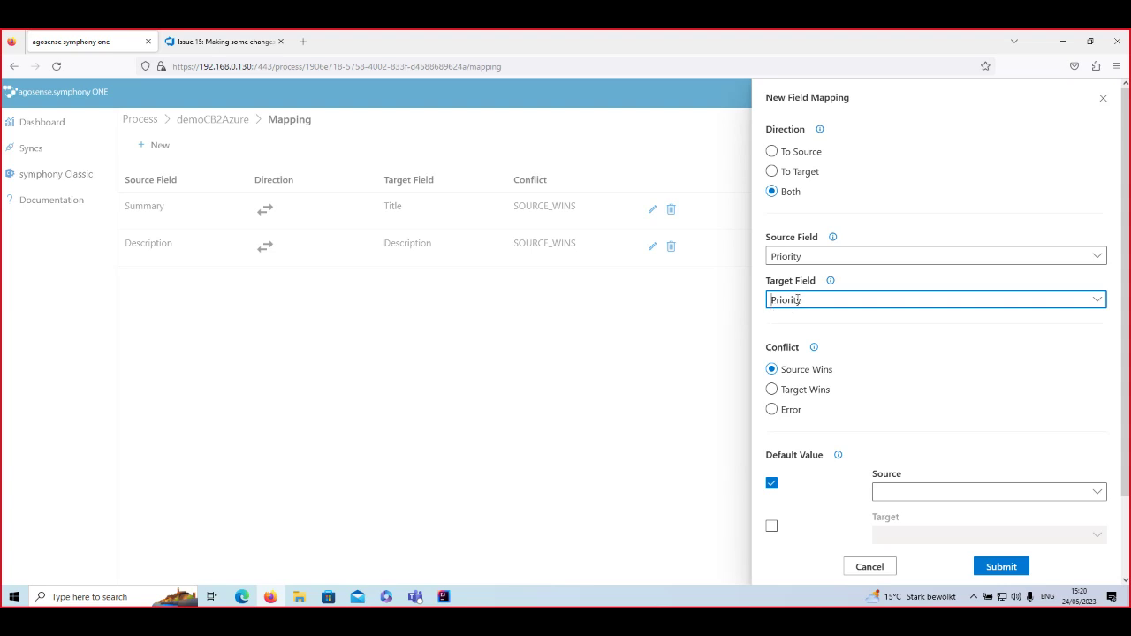
pyautogui.moveTo(800, 300); pyautogui.dragTo(776, 300)
pyautogui.click(1099, 492)
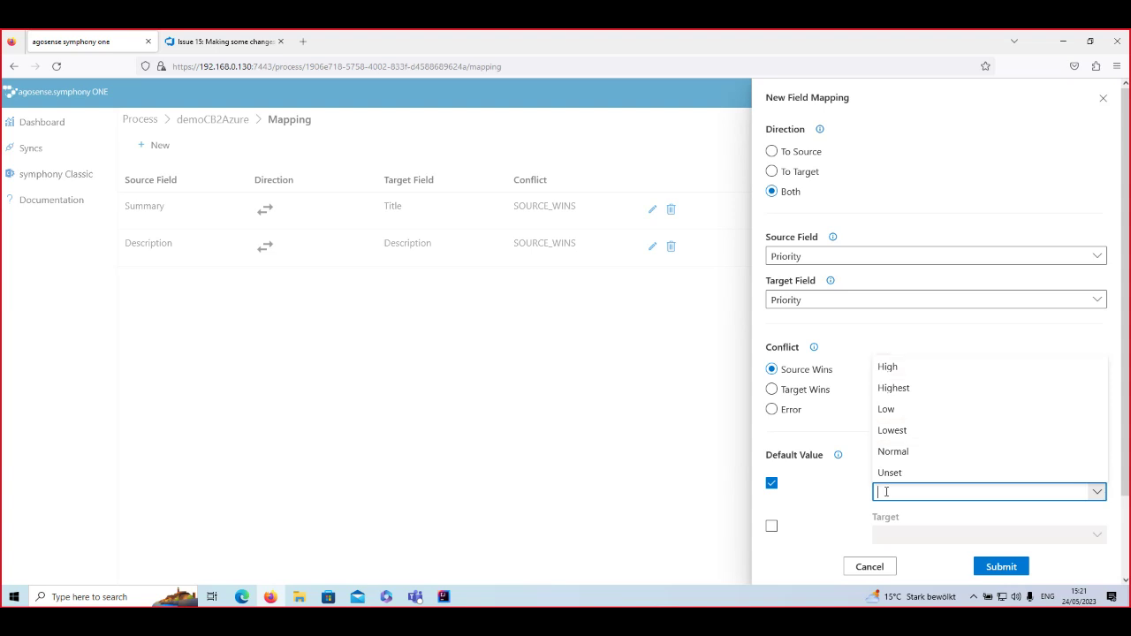
pyautogui.click(908, 431)
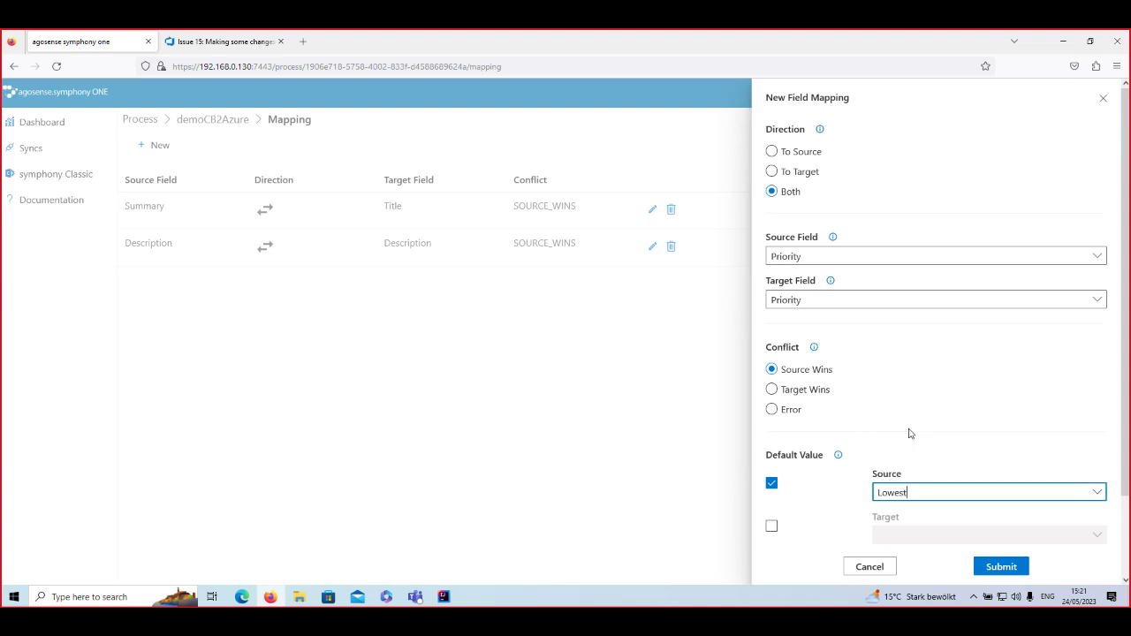
# - Enable the target default value, set it to 1, and submit the Priority mapping
pyautogui.click(771, 527)
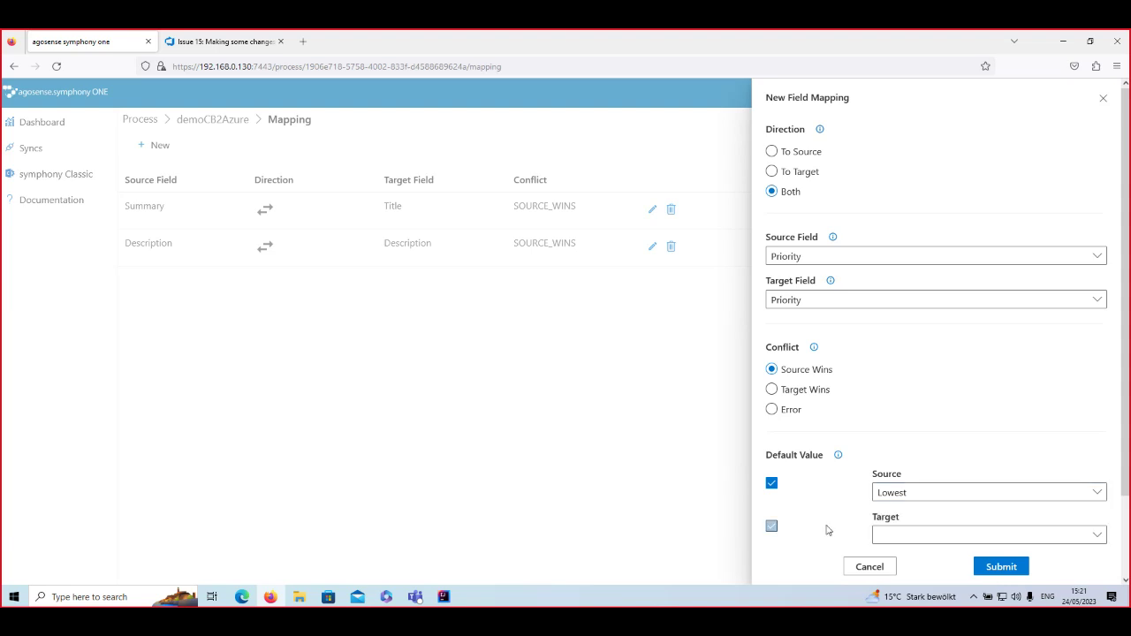
pyautogui.click(1096, 535)
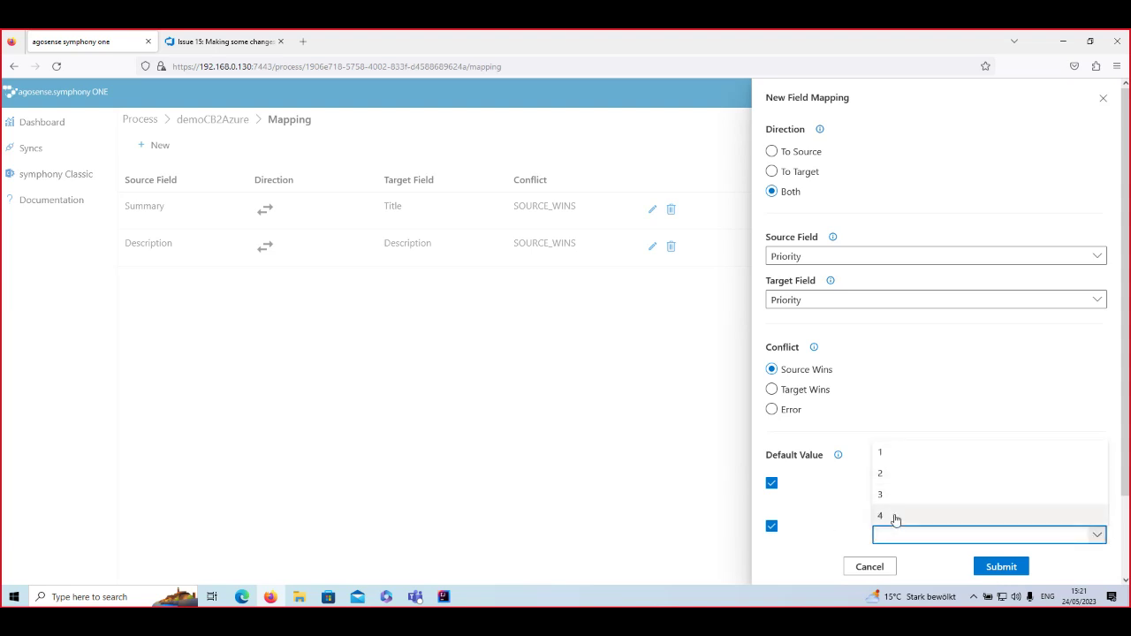
pyautogui.click(901, 462)
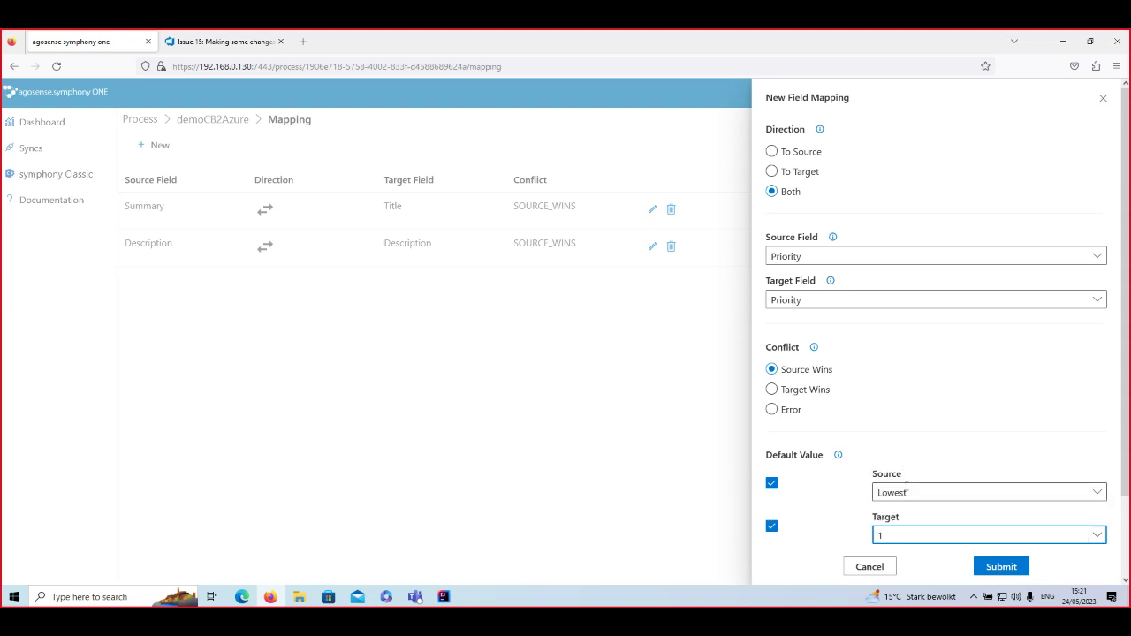
pyautogui.click(1001, 566)
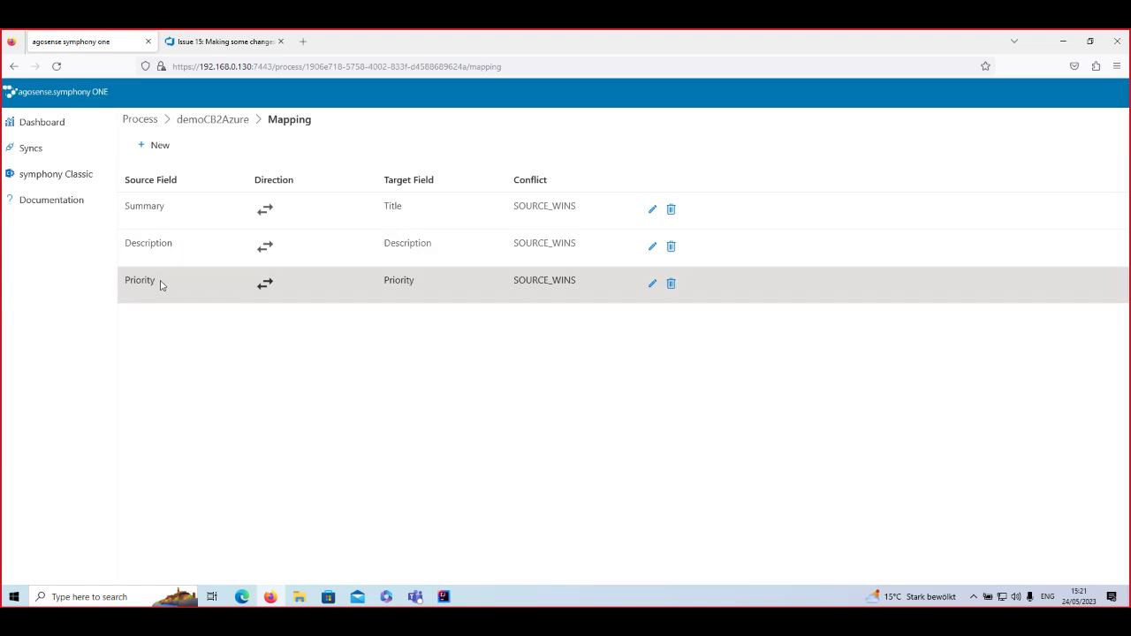
# - Open the Priority mapping's values and add a value mapping from source Lowest to target 1
pyautogui.click(159, 284)
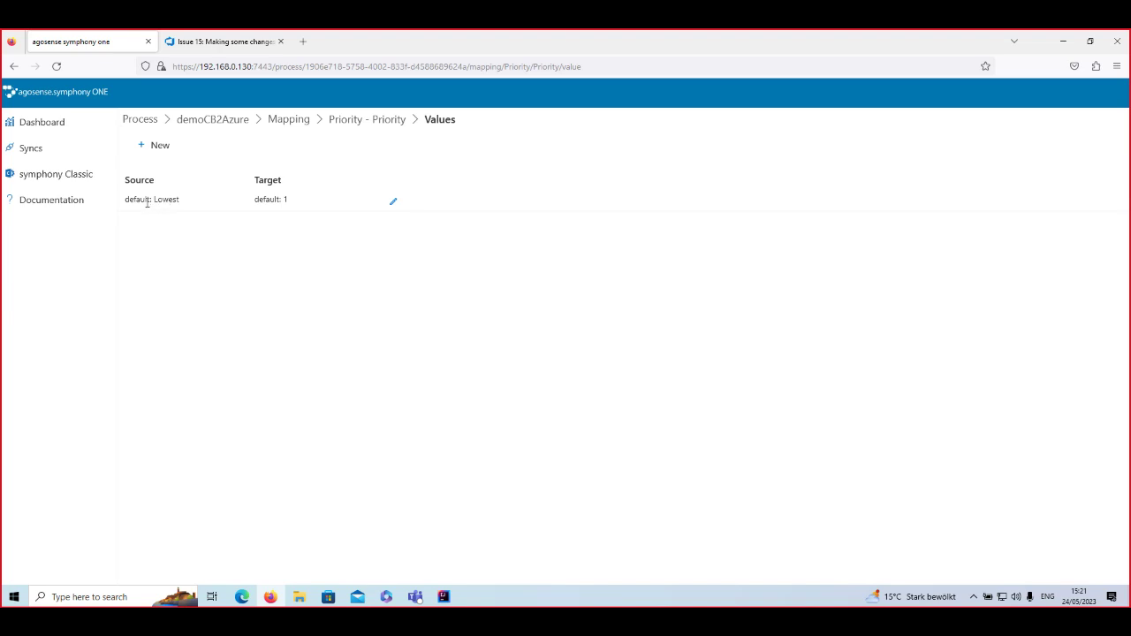
pyautogui.moveTo(151, 200); pyautogui.dragTo(175, 199)
pyautogui.moveTo(257, 199); pyautogui.dragTo(295, 202)
pyautogui.click(211, 200)
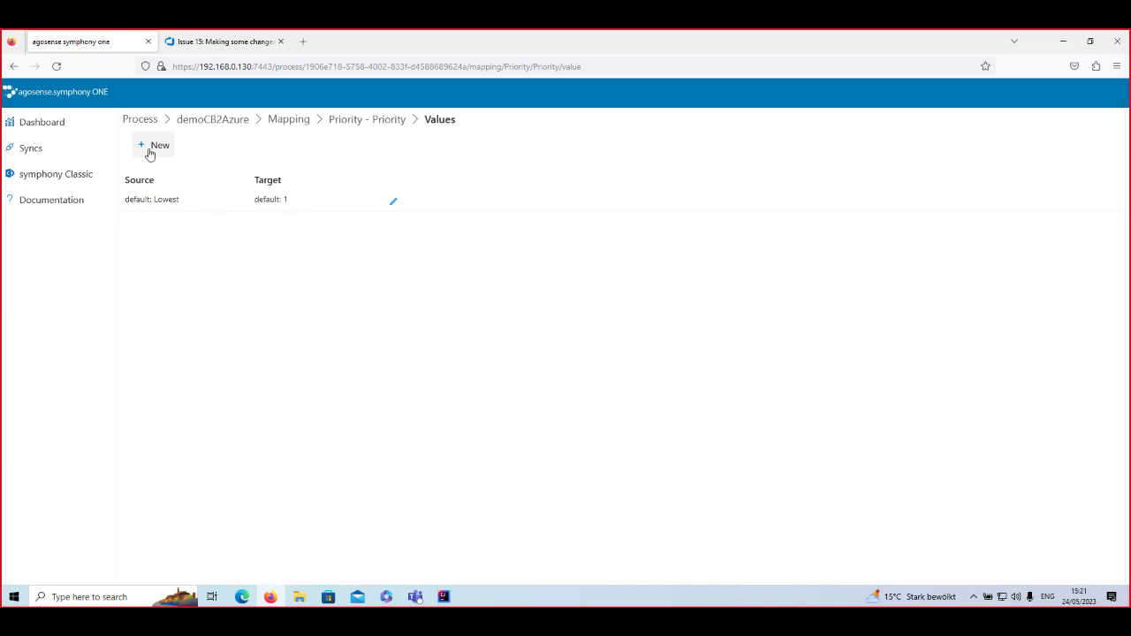
pyautogui.click(151, 152)
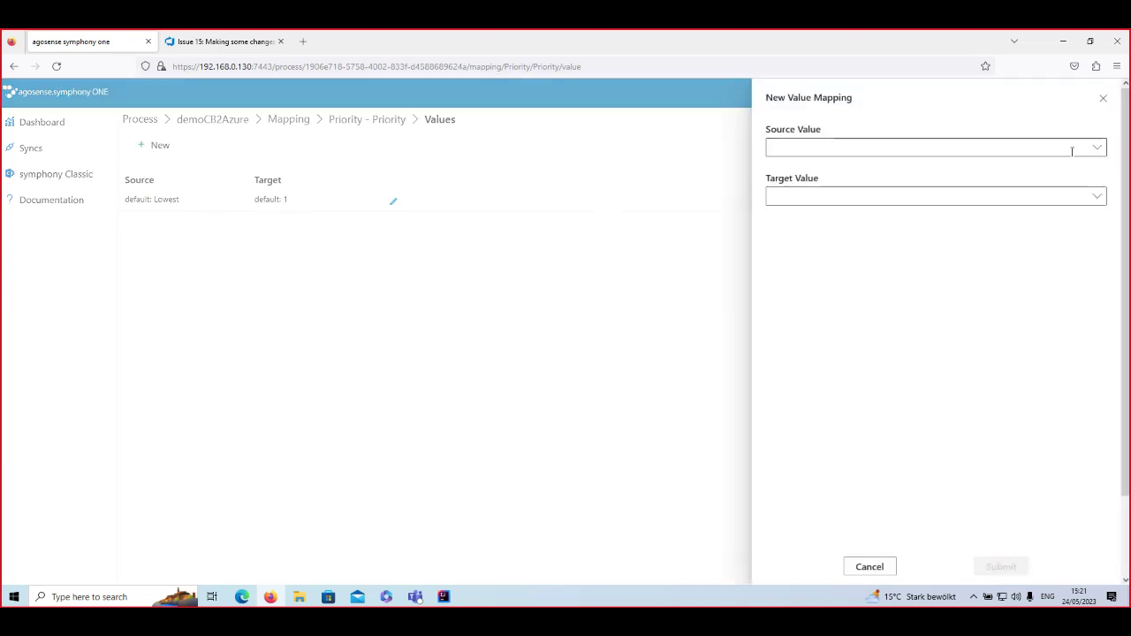
pyautogui.click(1099, 150)
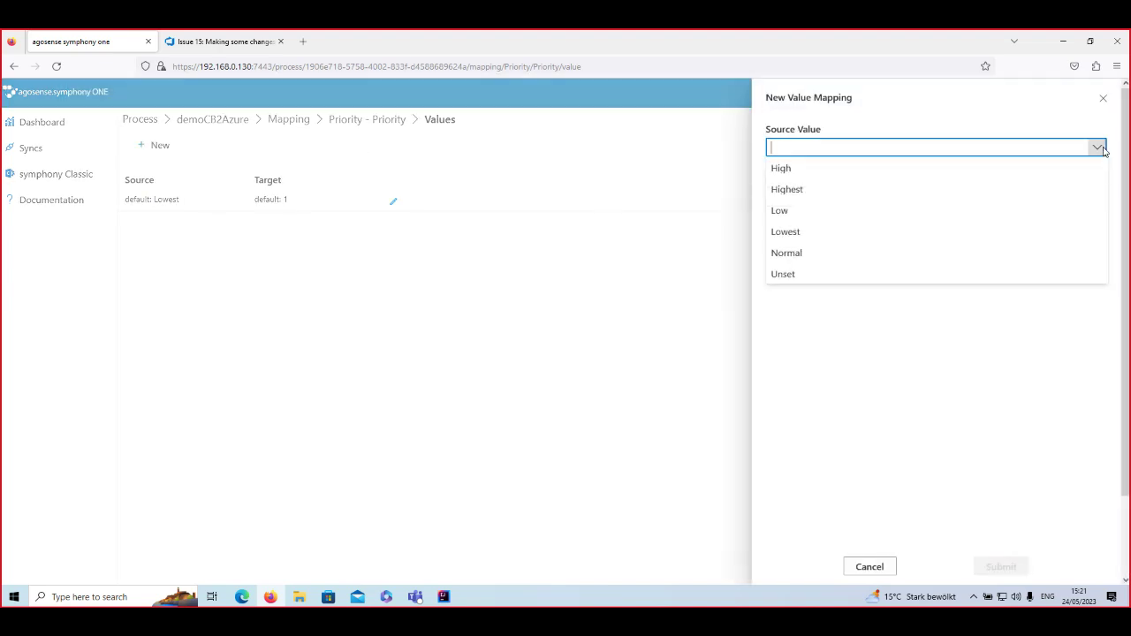
pyautogui.click(874, 229)
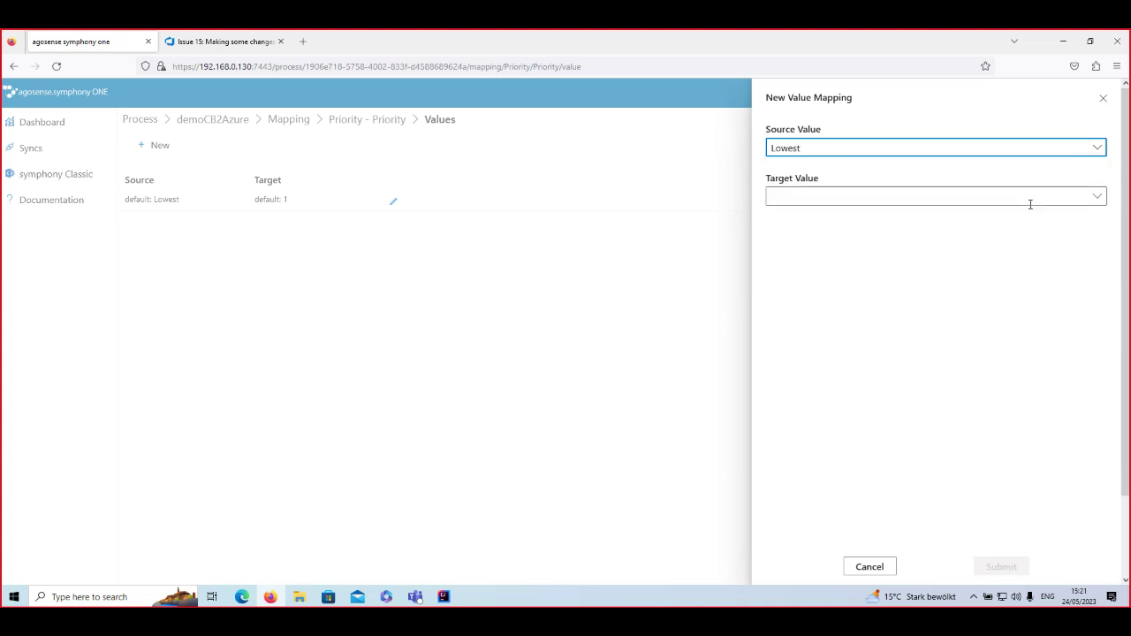
pyautogui.click(1097, 194)
pyautogui.click(908, 220)
pyautogui.click(1001, 567)
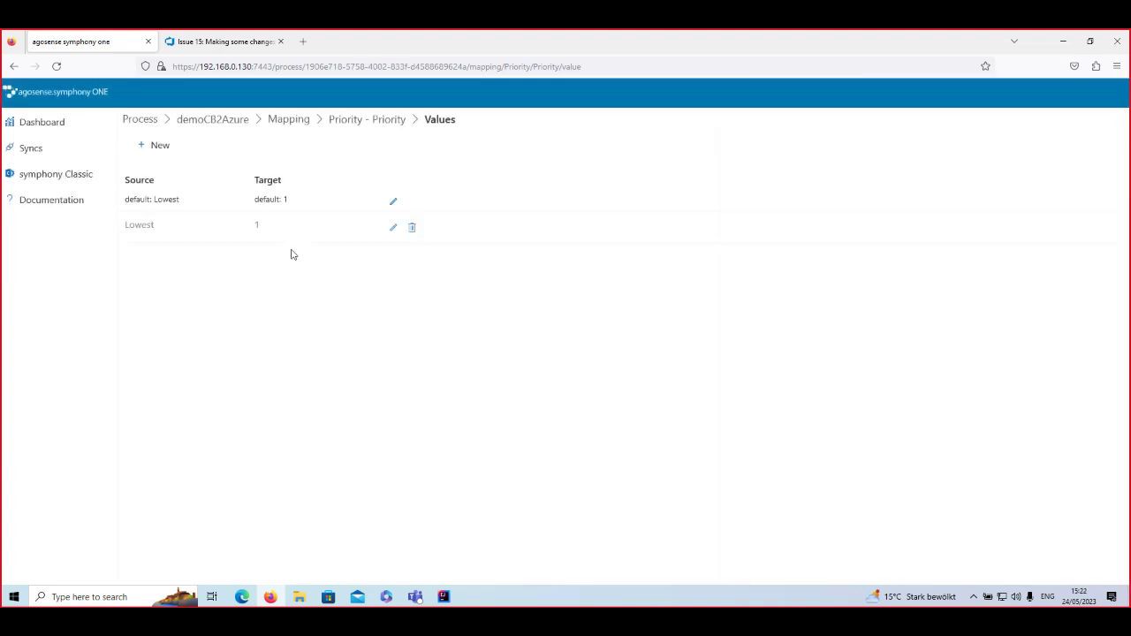
# - Add a priority value mapping from source value Low to target value 1
pyautogui.click(155, 145)
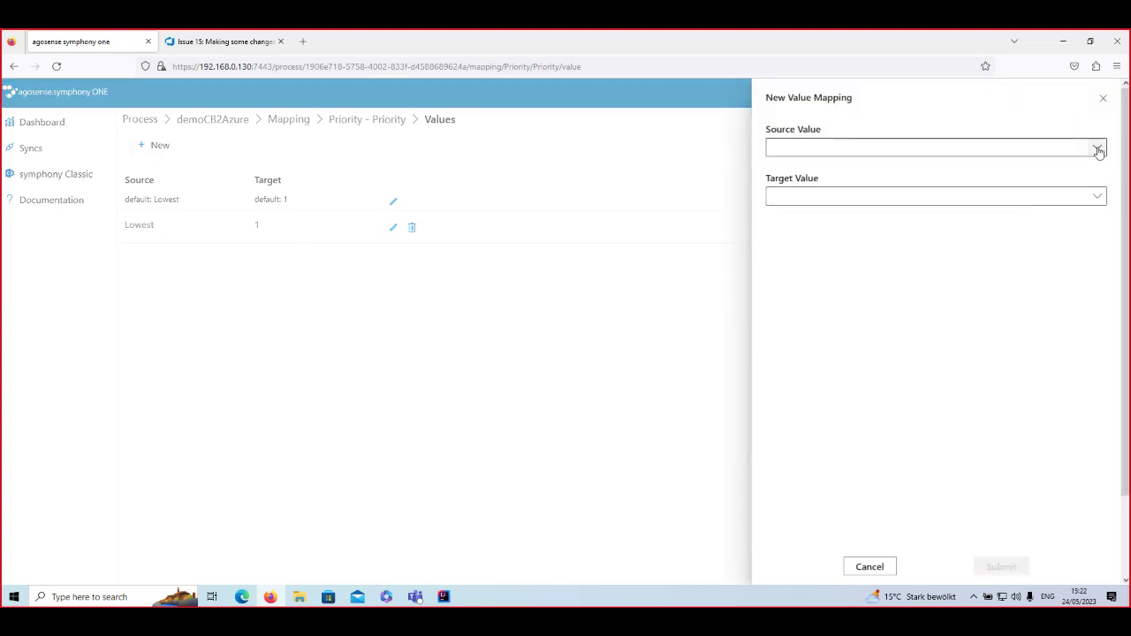
pyautogui.click(1098, 147)
pyautogui.click(881, 211)
pyautogui.click(1098, 195)
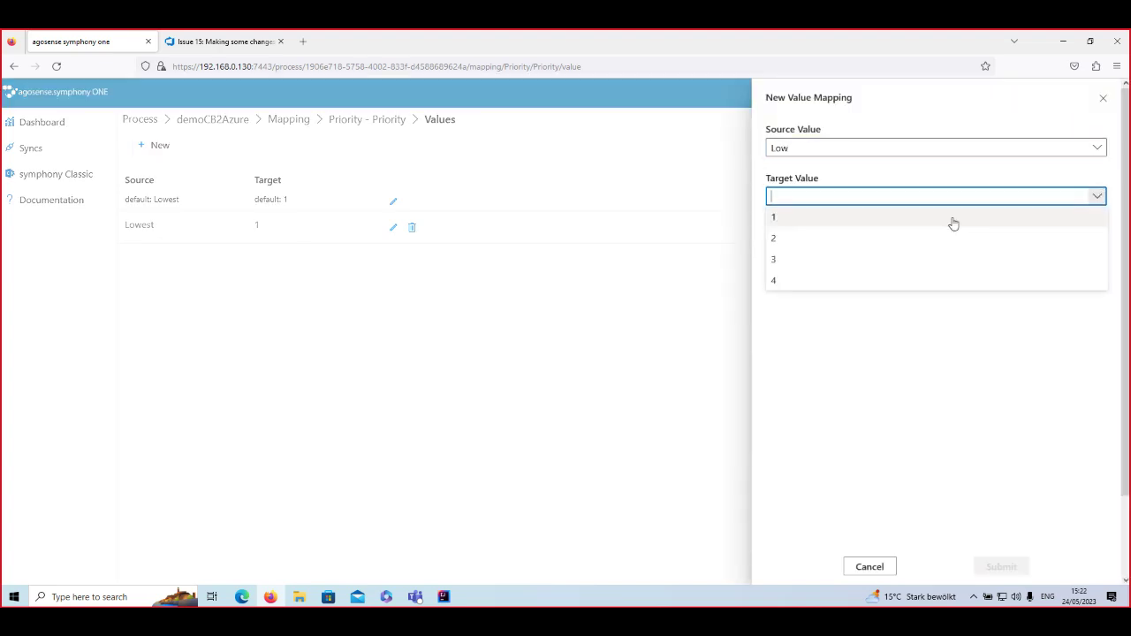
pyautogui.click(953, 220)
pyautogui.click(1001, 566)
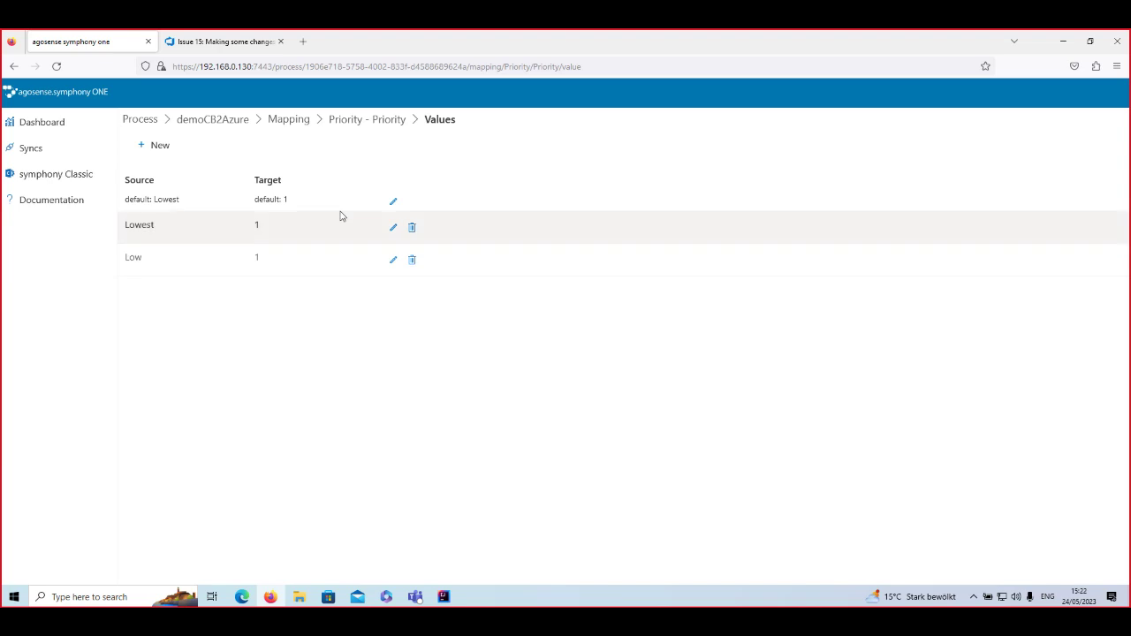
# - Add a priority value mapping from source value Normal to target value 2
pyautogui.click(150, 149)
pyautogui.click(1097, 147)
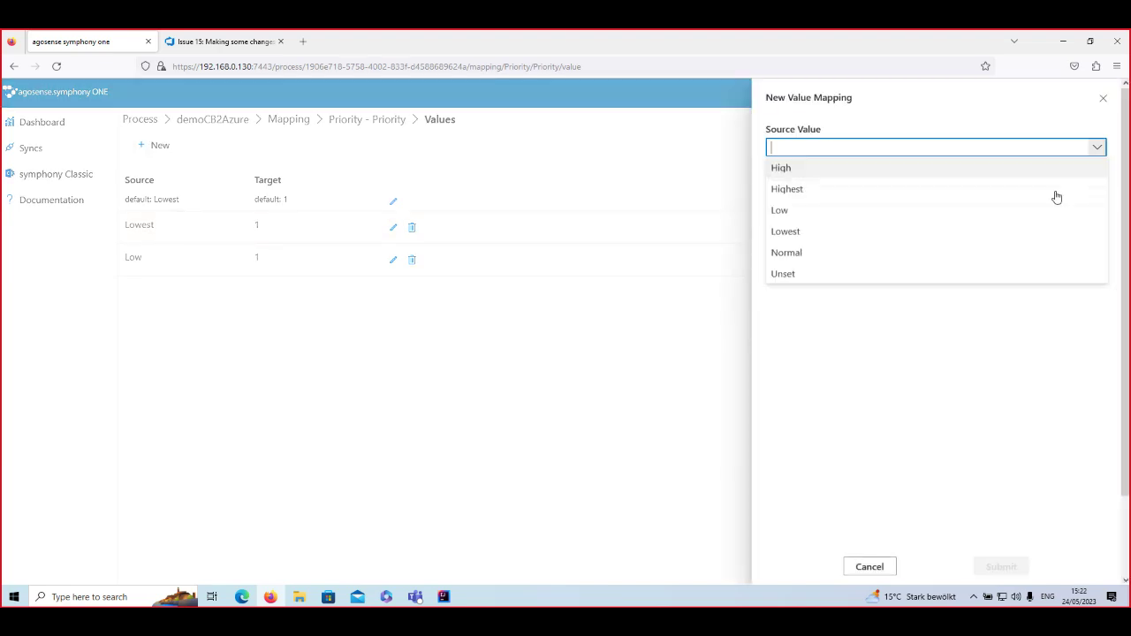
pyautogui.click(889, 256)
pyautogui.click(1095, 197)
pyautogui.click(931, 245)
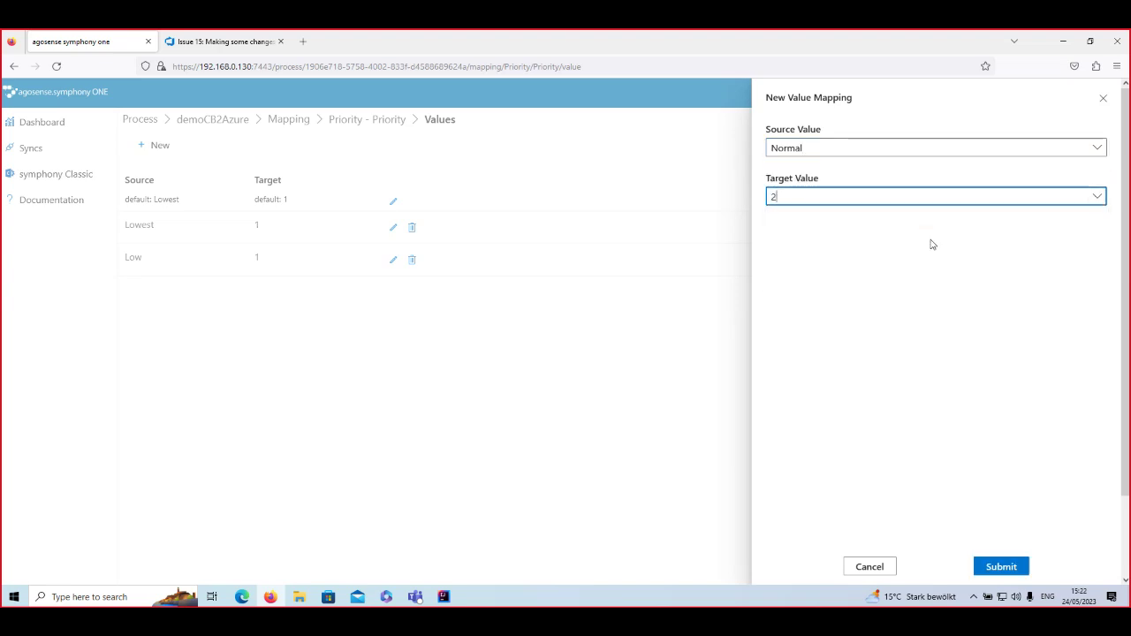
pyautogui.click(1012, 567)
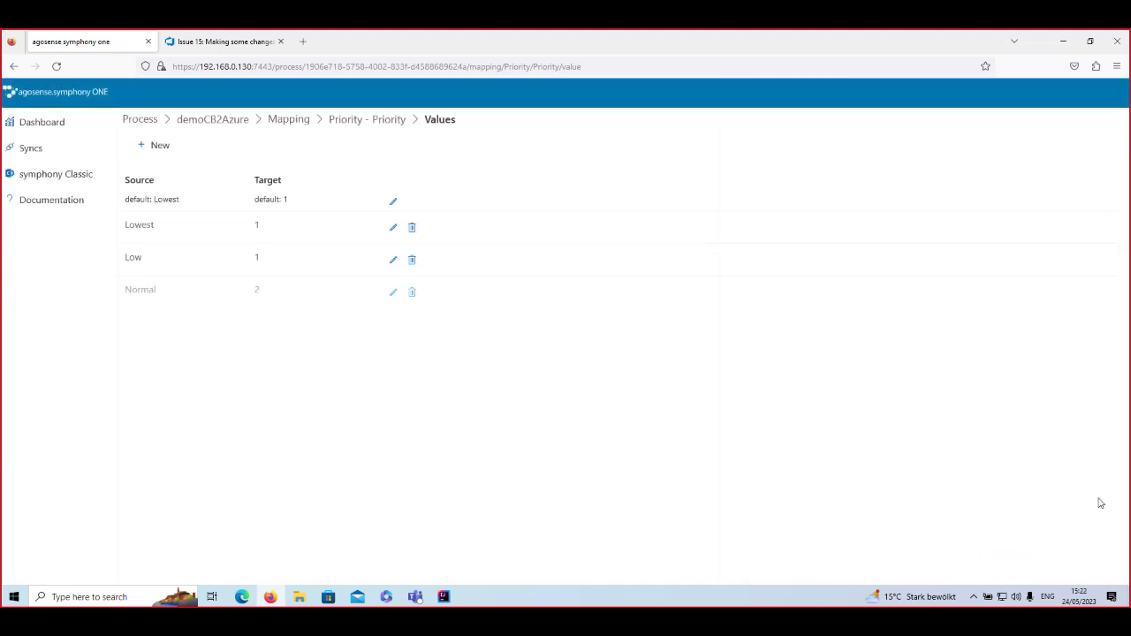
# - Add a priority value mapping from source value High to target value 3
pyautogui.click(160, 150)
pyautogui.click(1096, 147)
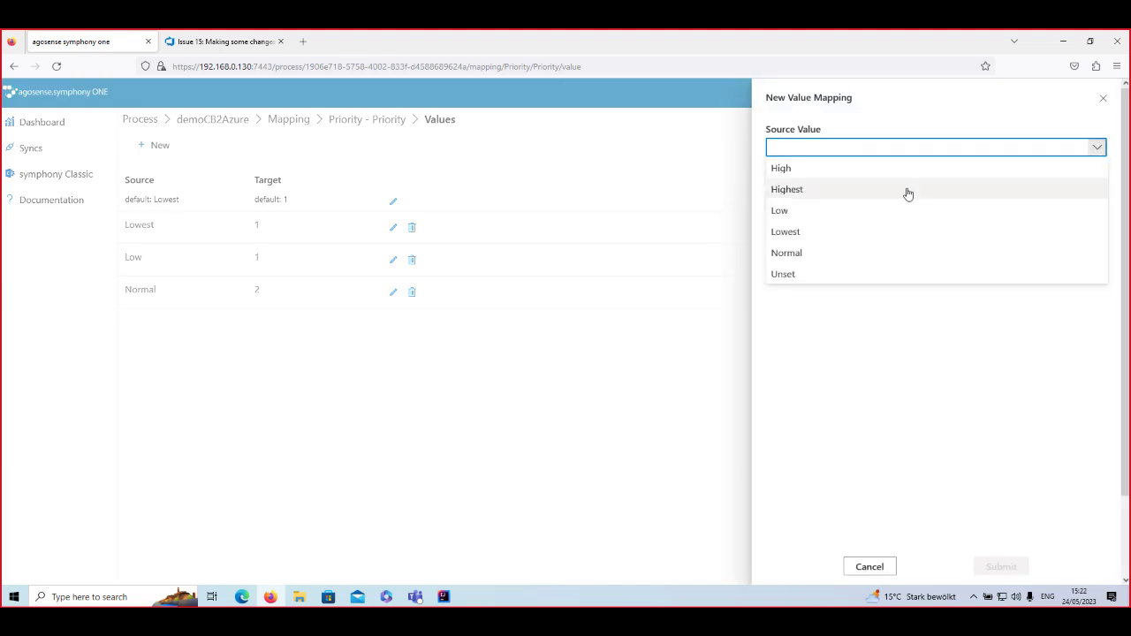
pyautogui.click(890, 168)
pyautogui.click(1097, 196)
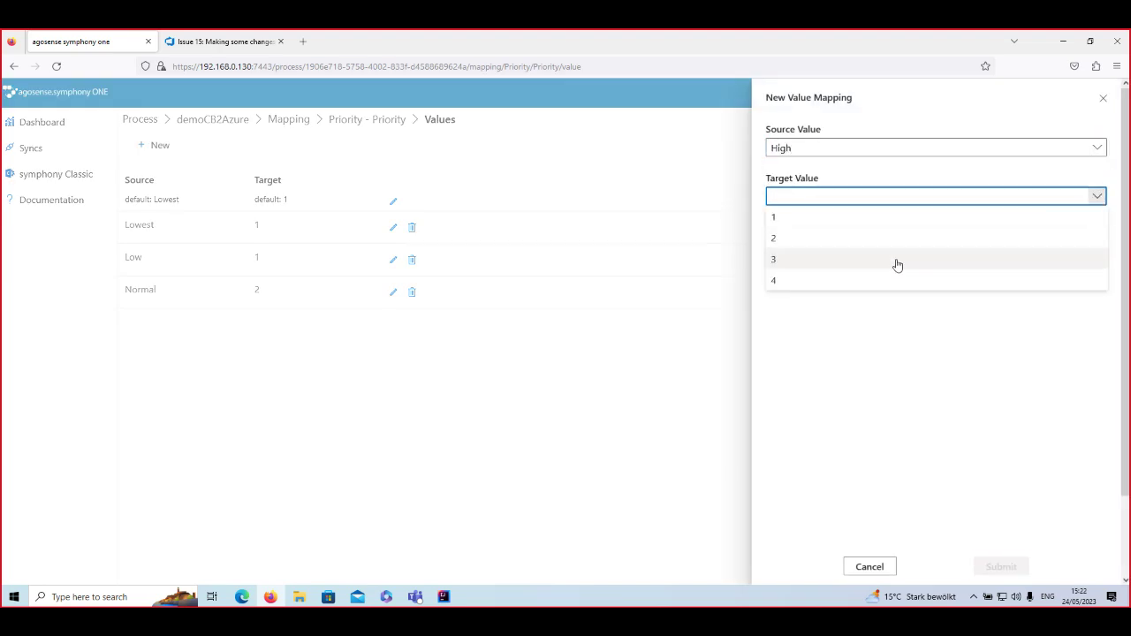
pyautogui.click(897, 259)
pyautogui.click(1001, 567)
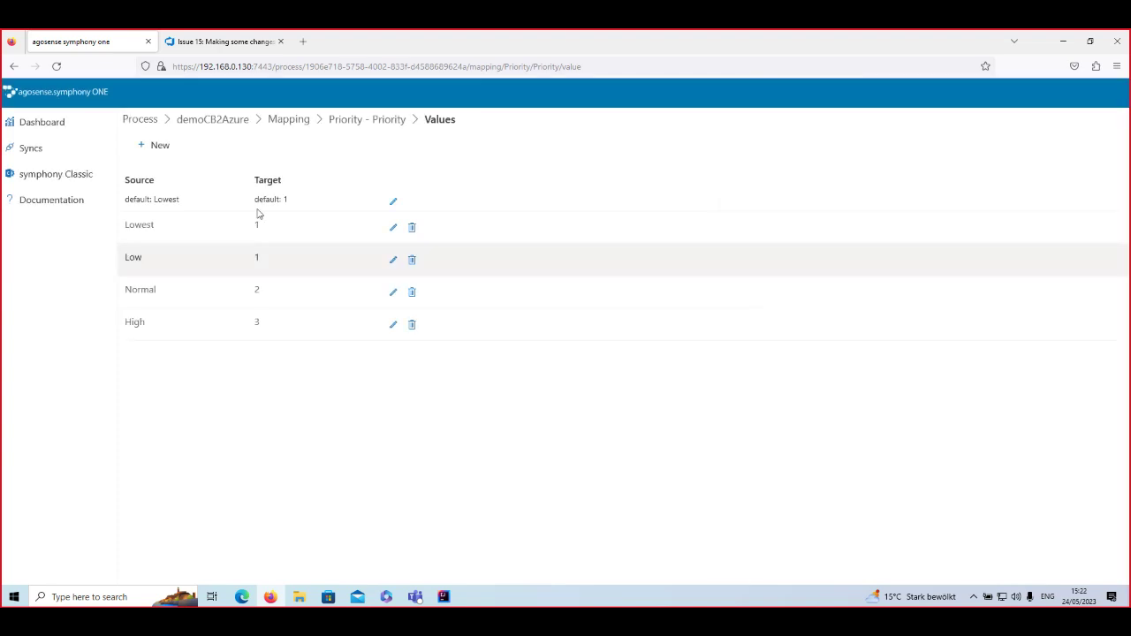
# - Add a priority value mapping from source value Highest to target value 4
pyautogui.click(155, 148)
pyautogui.click(1095, 147)
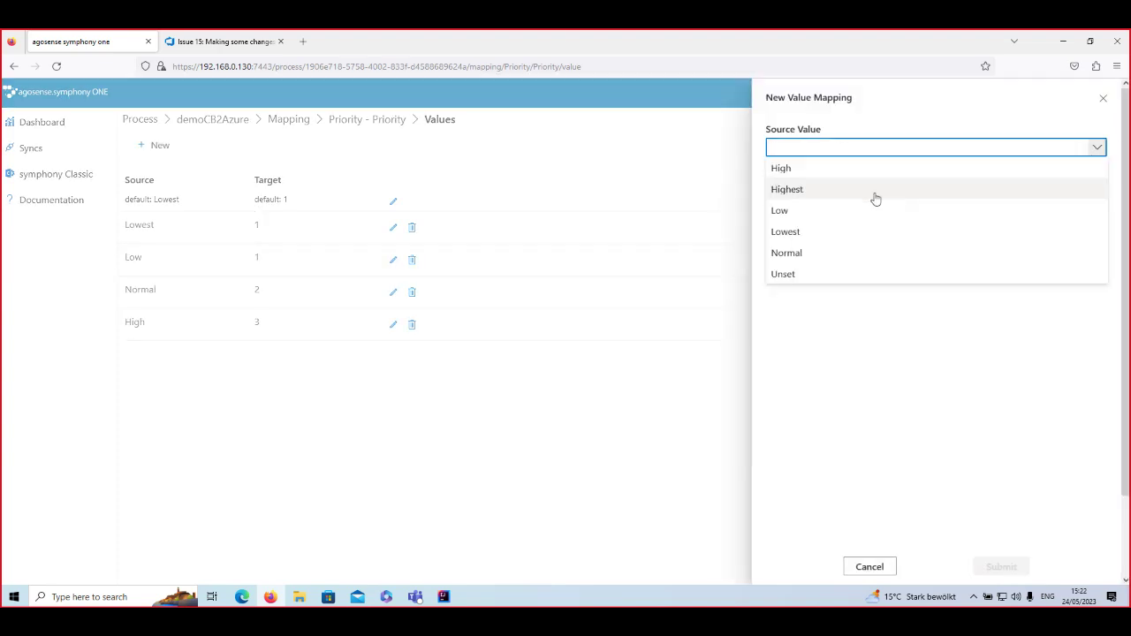
pyautogui.click(875, 196)
pyautogui.click(1096, 195)
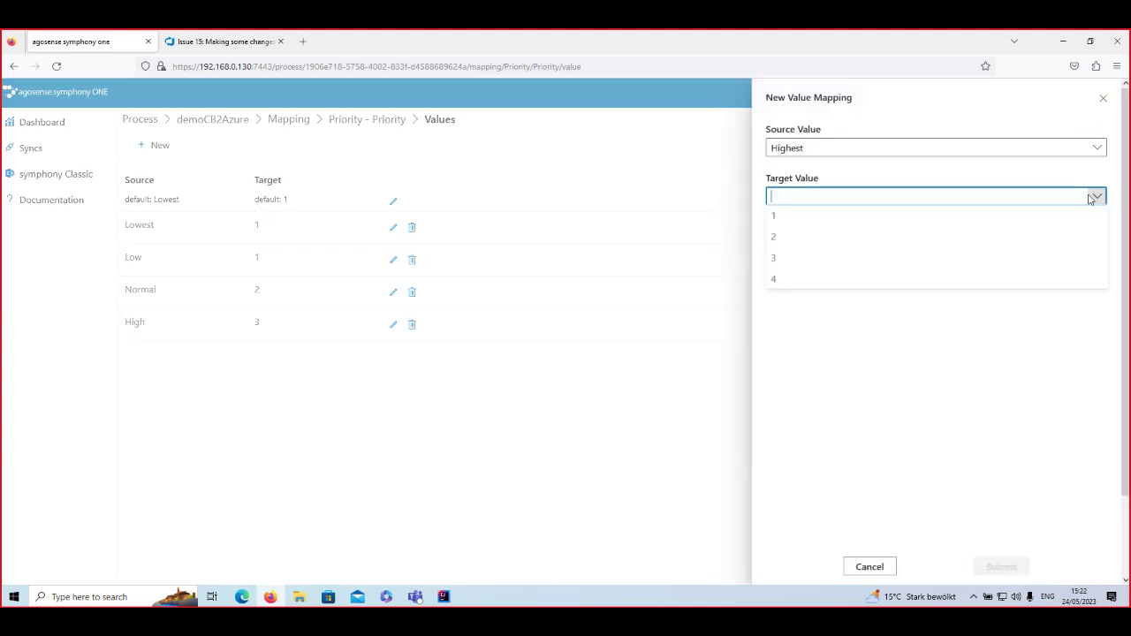
pyautogui.click(913, 283)
pyautogui.click(1001, 566)
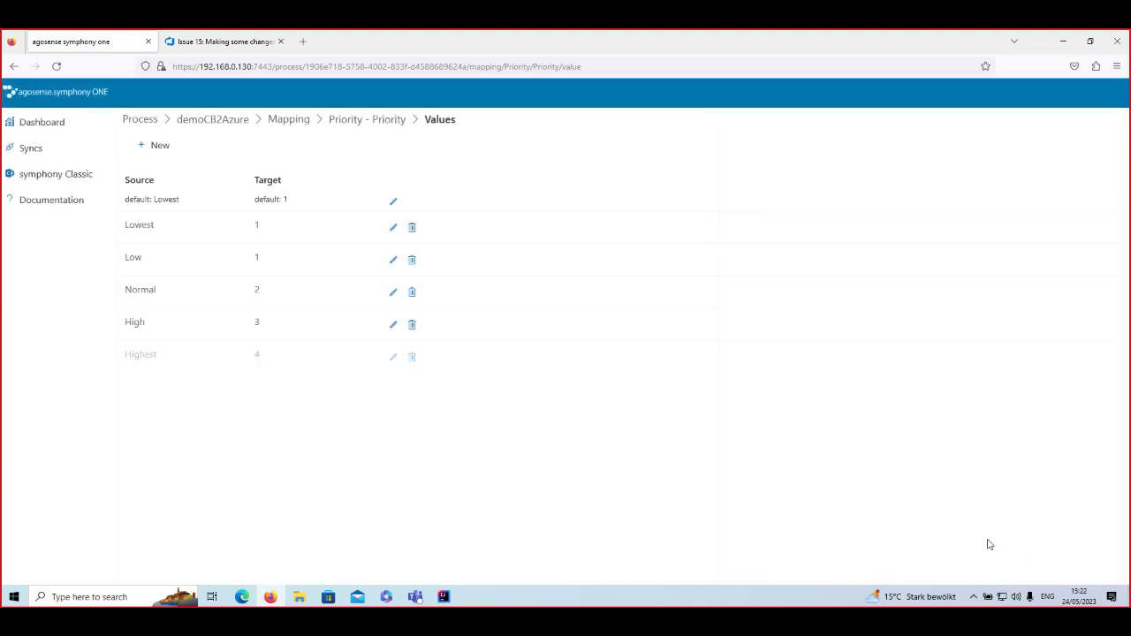
# - Add a priority value mapping from source value Unset to target value 1
pyautogui.click(159, 150)
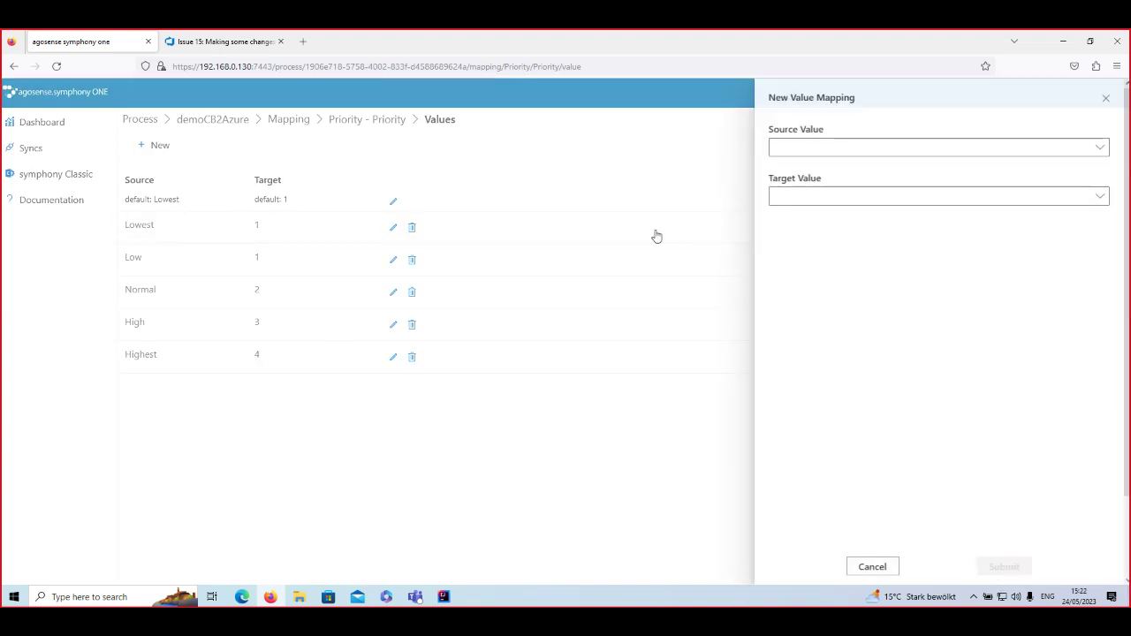
pyautogui.click(1096, 146)
pyautogui.click(906, 280)
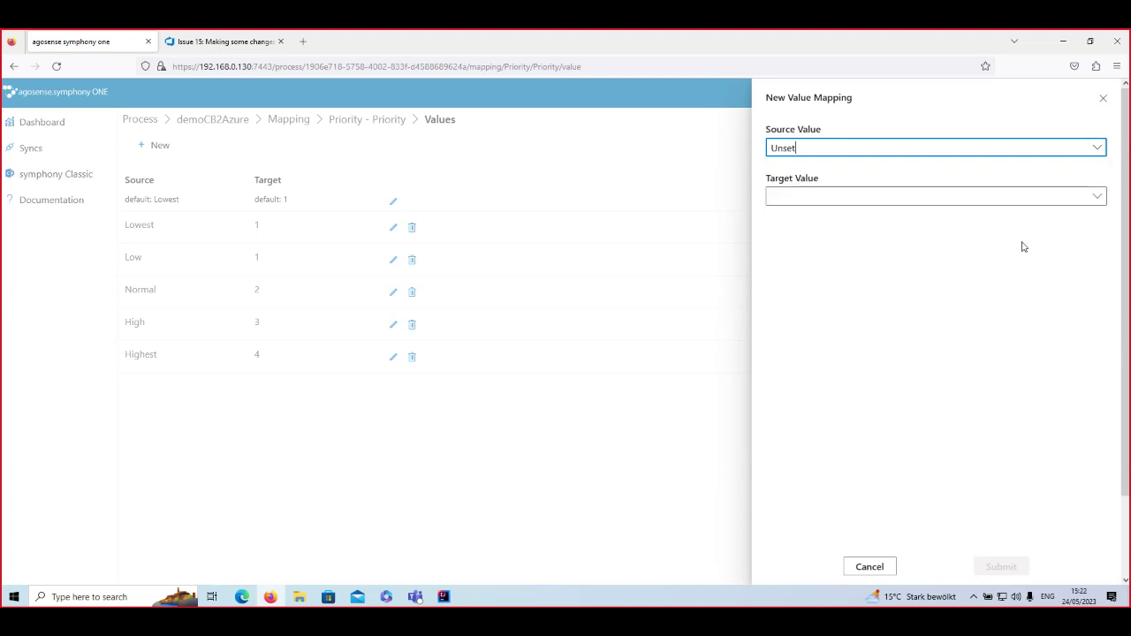
pyautogui.click(1096, 196)
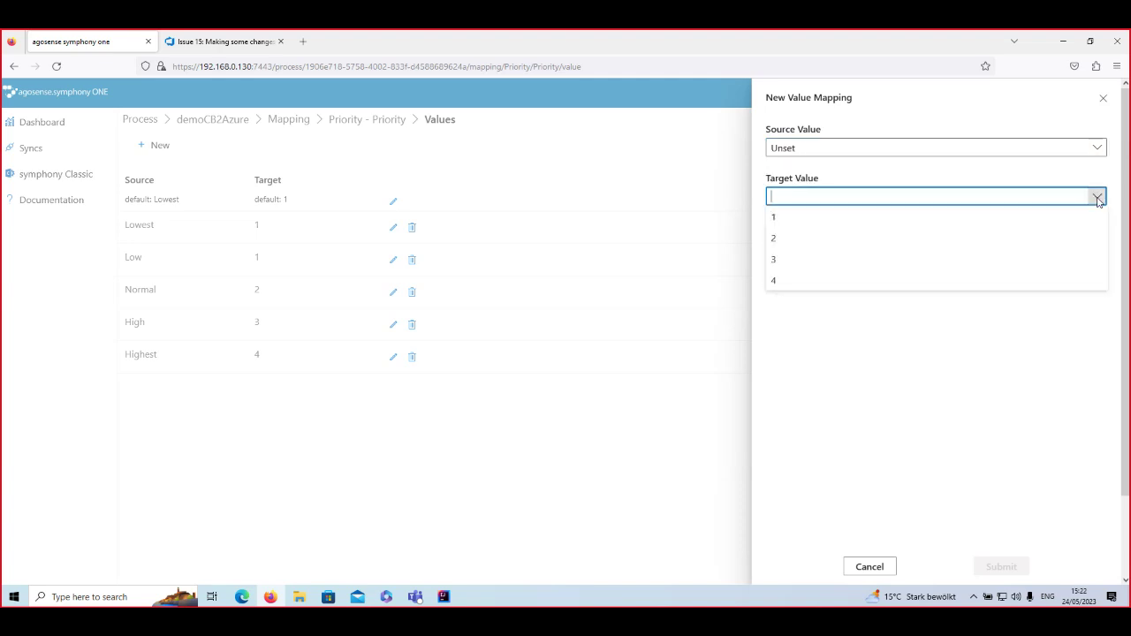
pyautogui.click(972, 221)
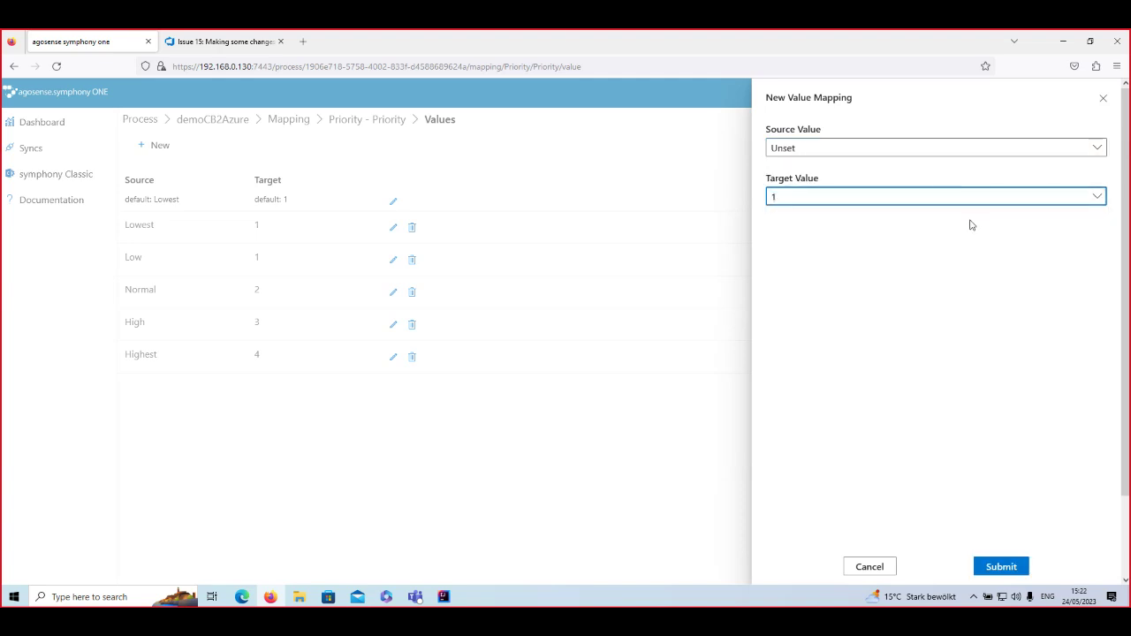
pyautogui.click(1001, 566)
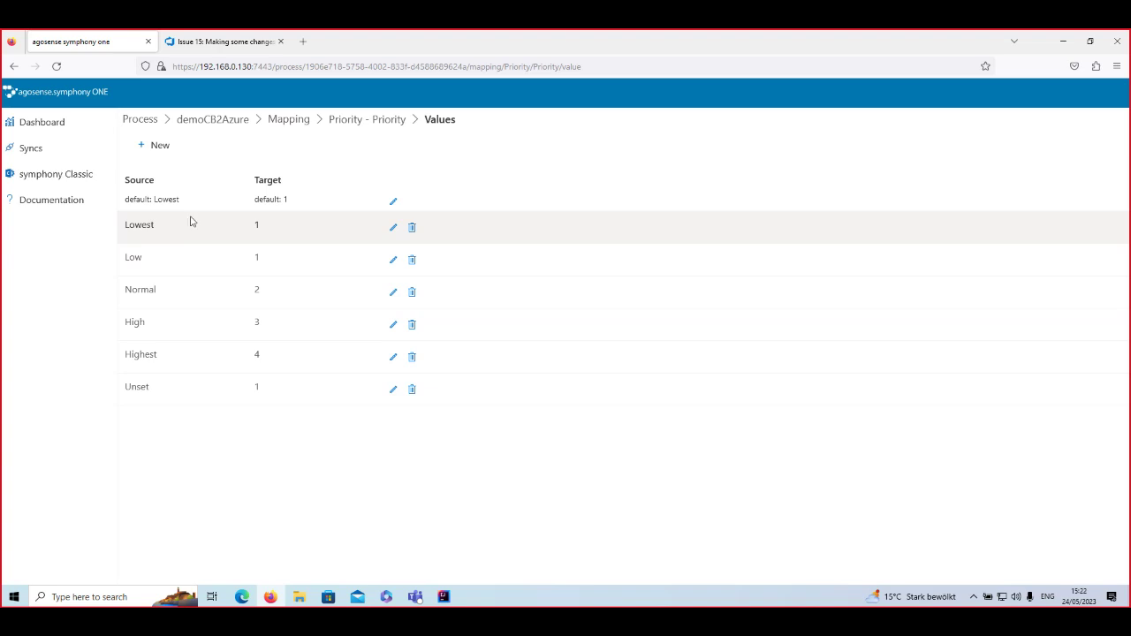
# - Return to the list of syncs and check the available extensions for demoCB2Azure, leaving the setting unchosen
pyautogui.click(307, 122)
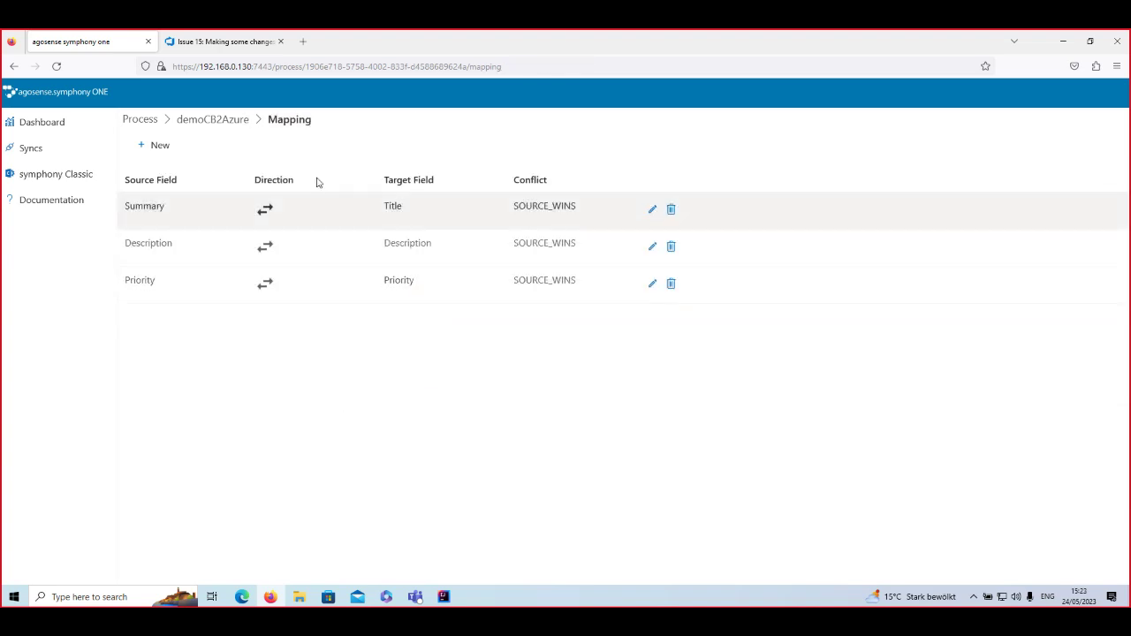
pyautogui.click(141, 120)
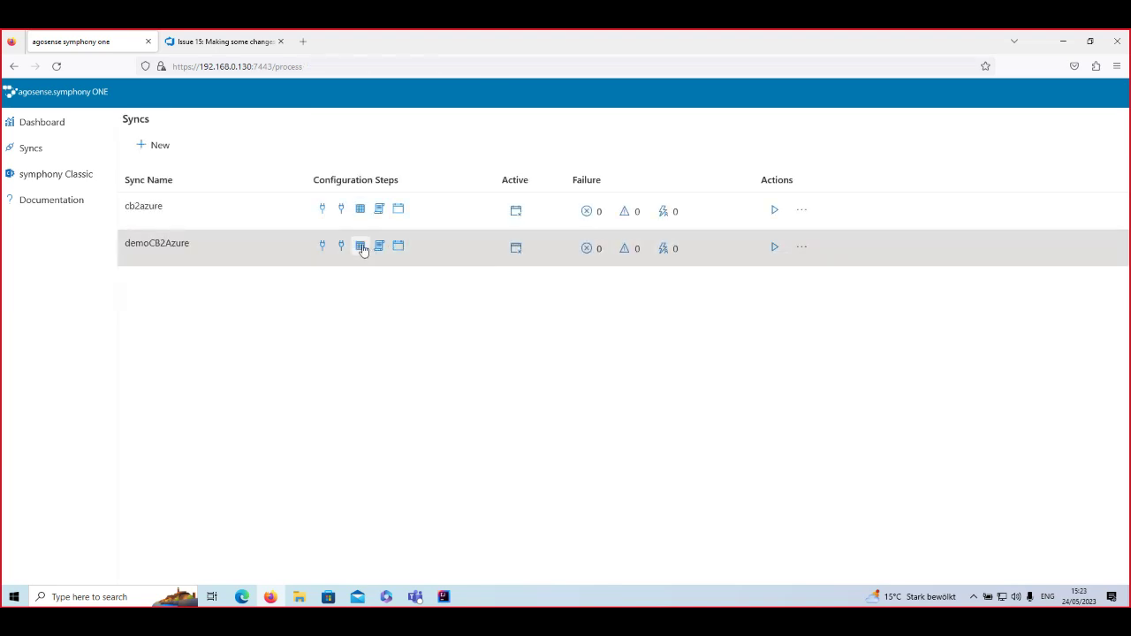
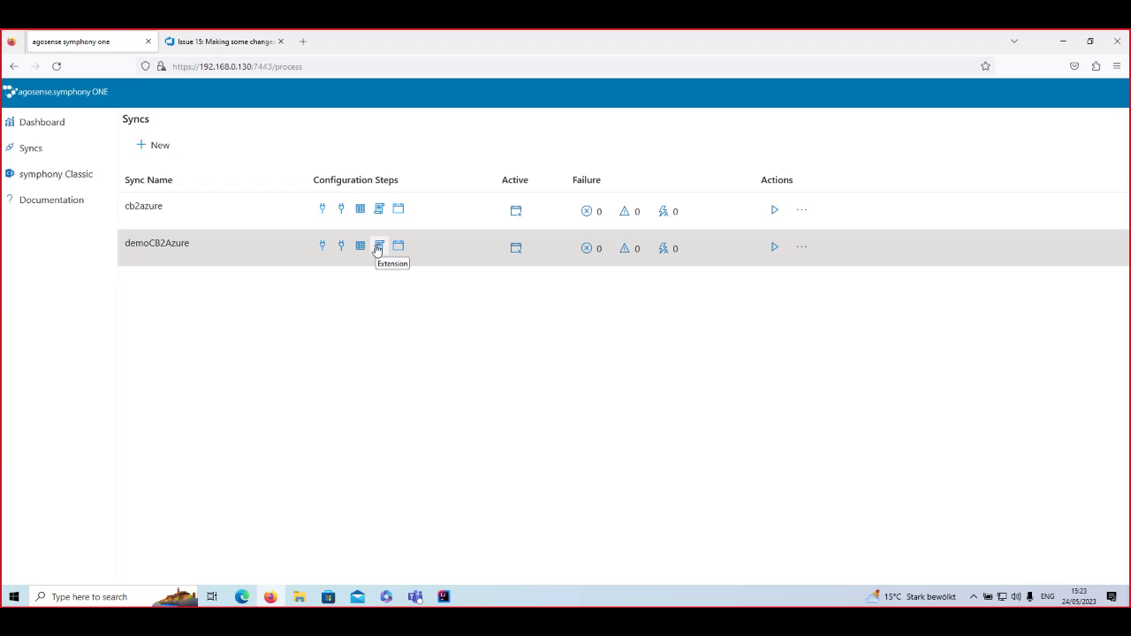
pyautogui.click(378, 247)
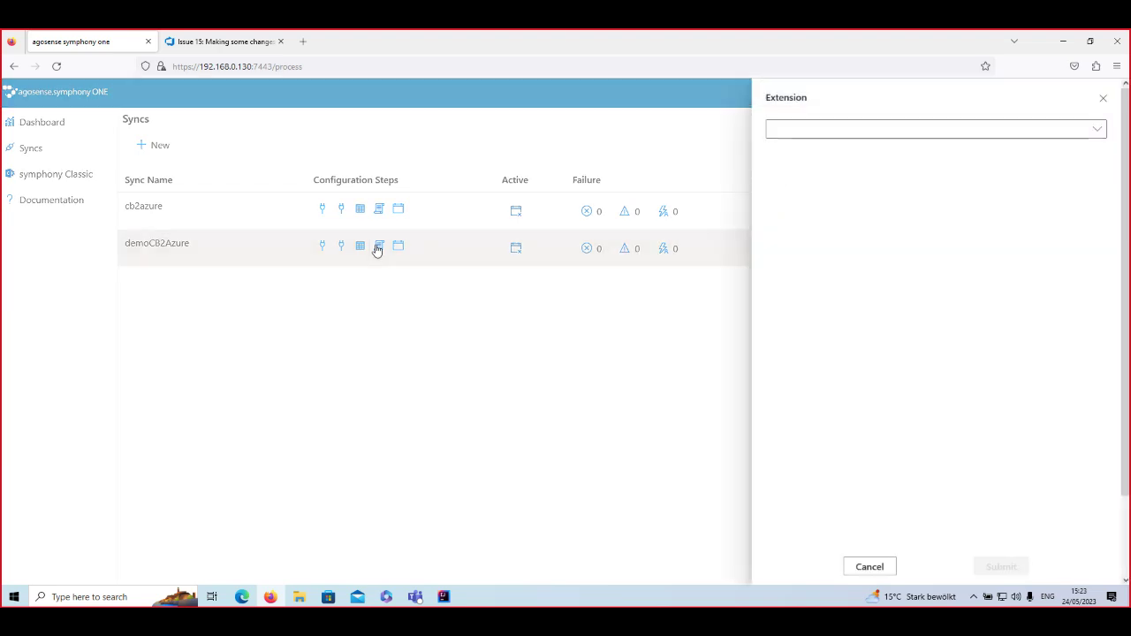
pyautogui.click(1099, 131)
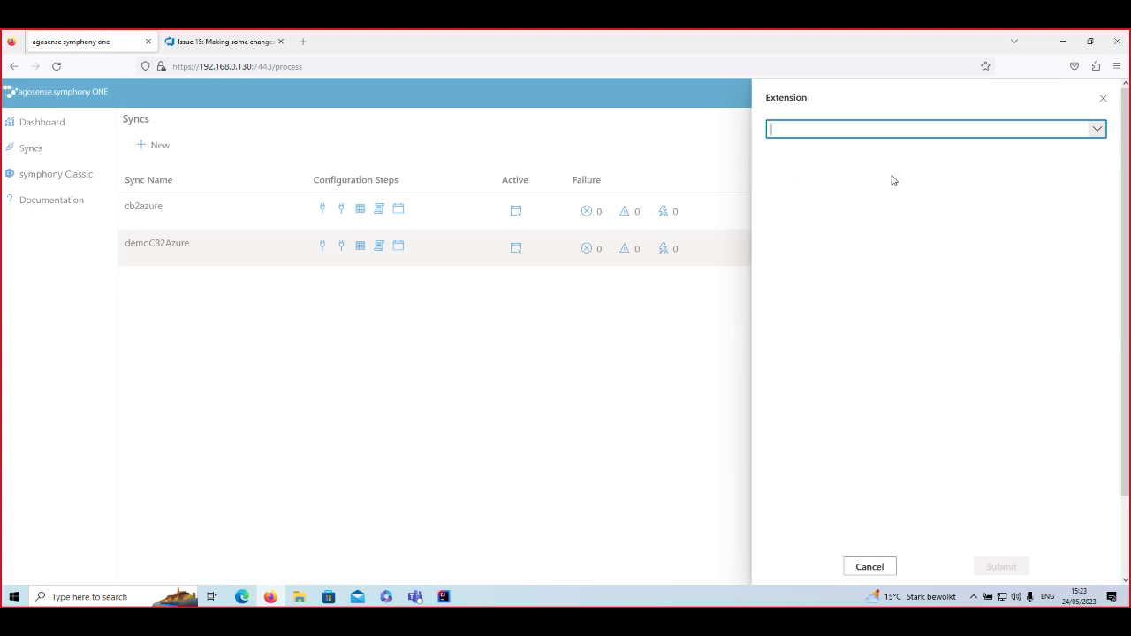
pyautogui.click(869, 567)
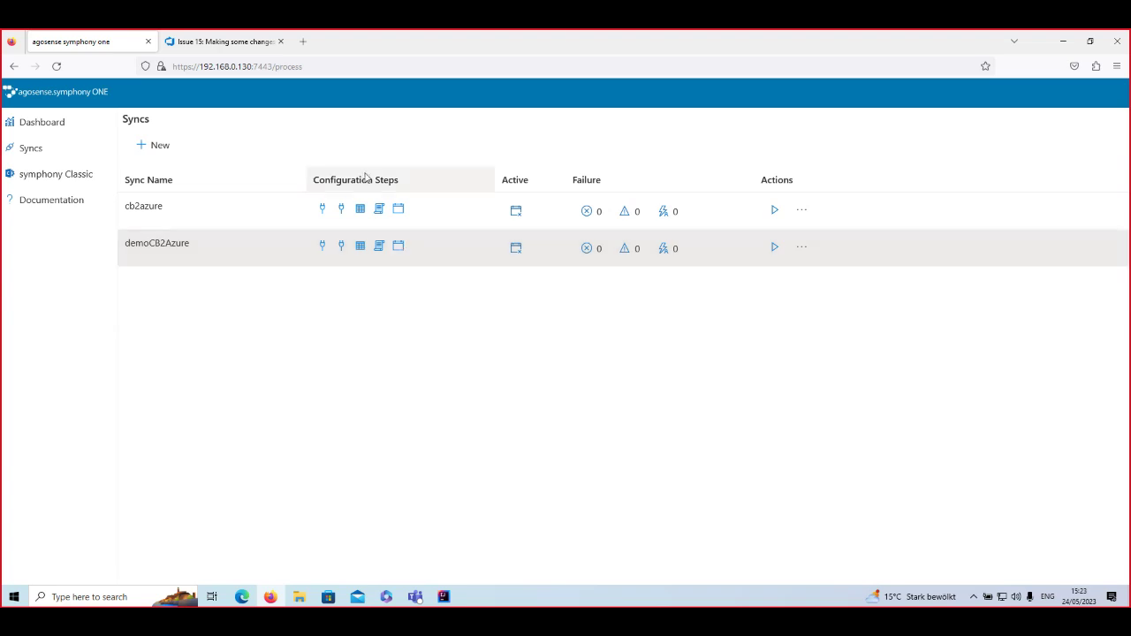
# - Activate the demoCB2Azure schedule and replace its minute step with an hour step of 1
pyautogui.click(398, 247)
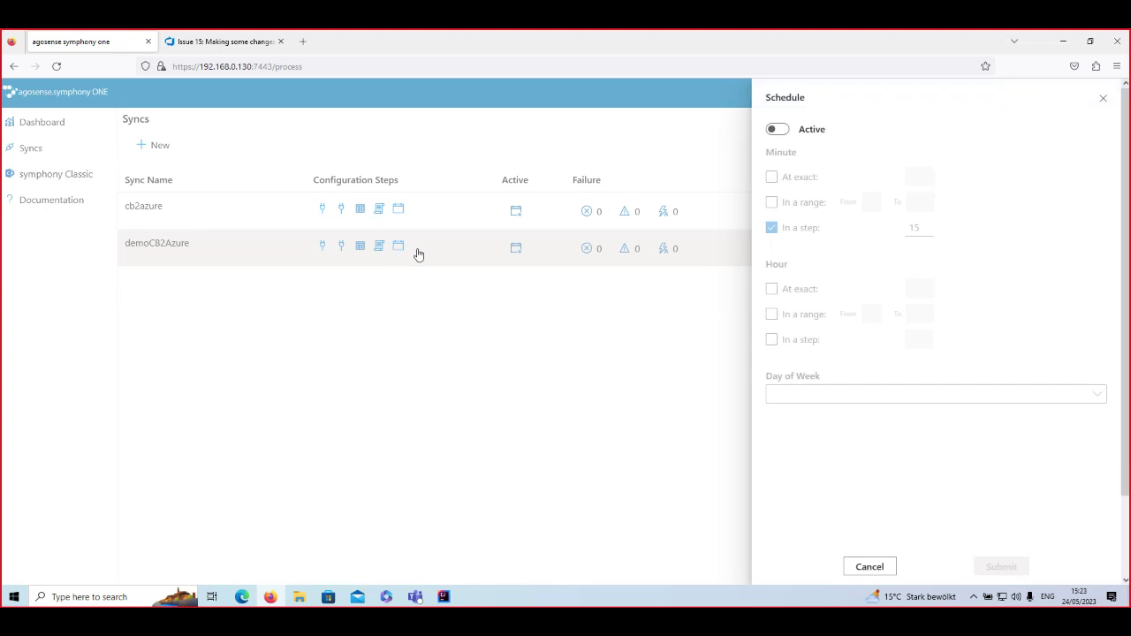
pyautogui.click(775, 131)
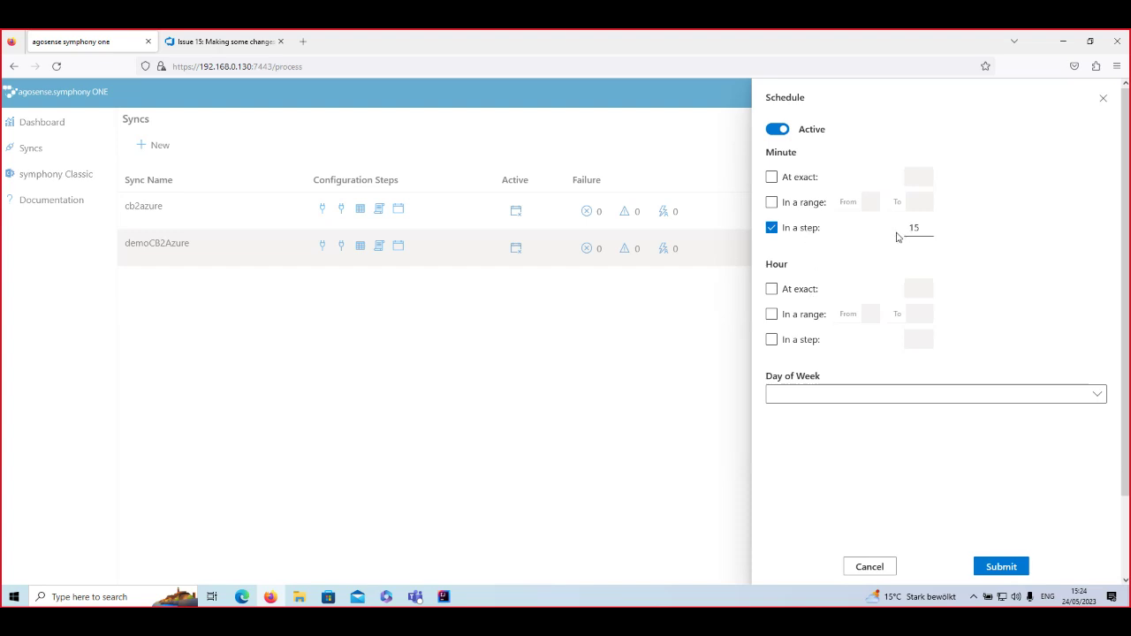
pyautogui.click(772, 227)
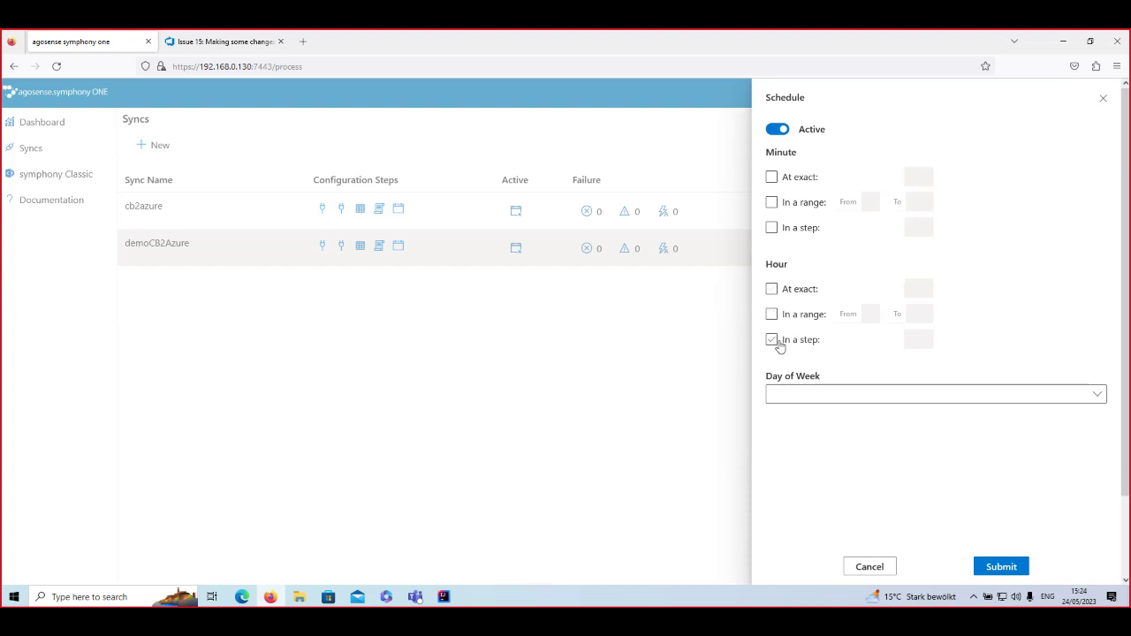
pyautogui.click(774, 341)
pyautogui.click(926, 336)
pyautogui.write('1')
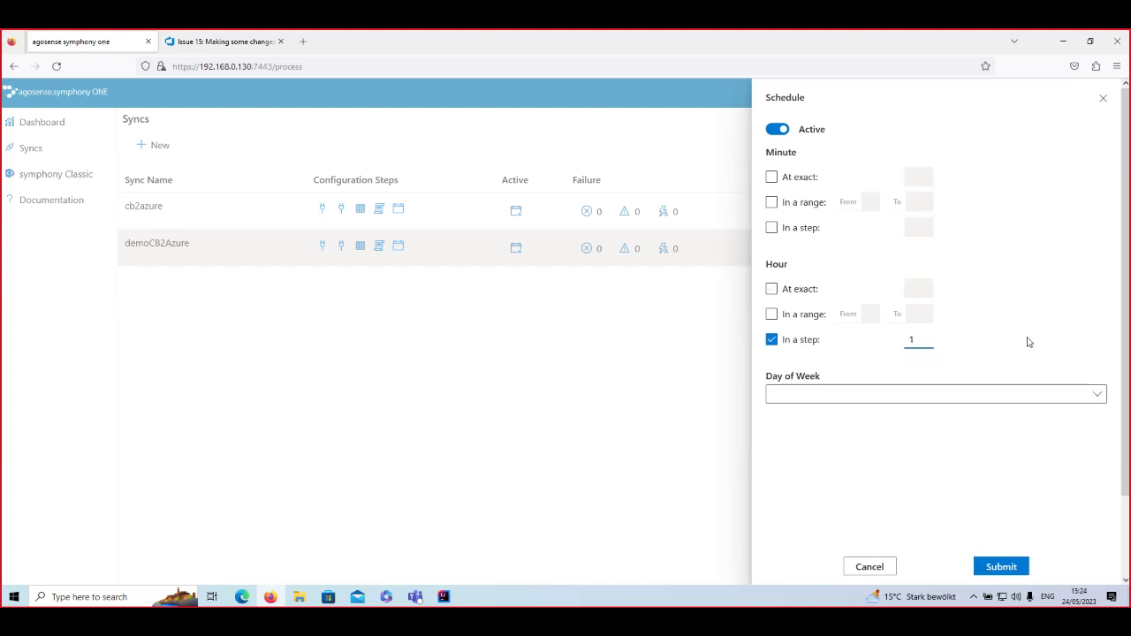
# - Restrict the demoCB2Azure schedule to Monday through Friday, then set it to inactive and submit it
pyautogui.click(1098, 392)
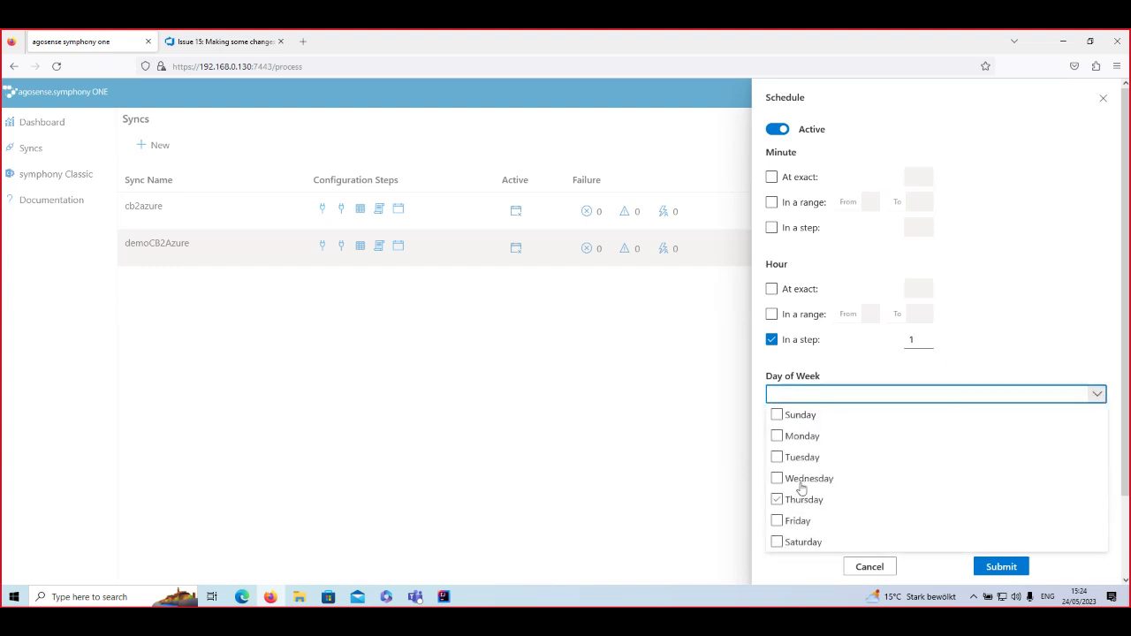
pyautogui.click(792, 434)
pyautogui.click(791, 457)
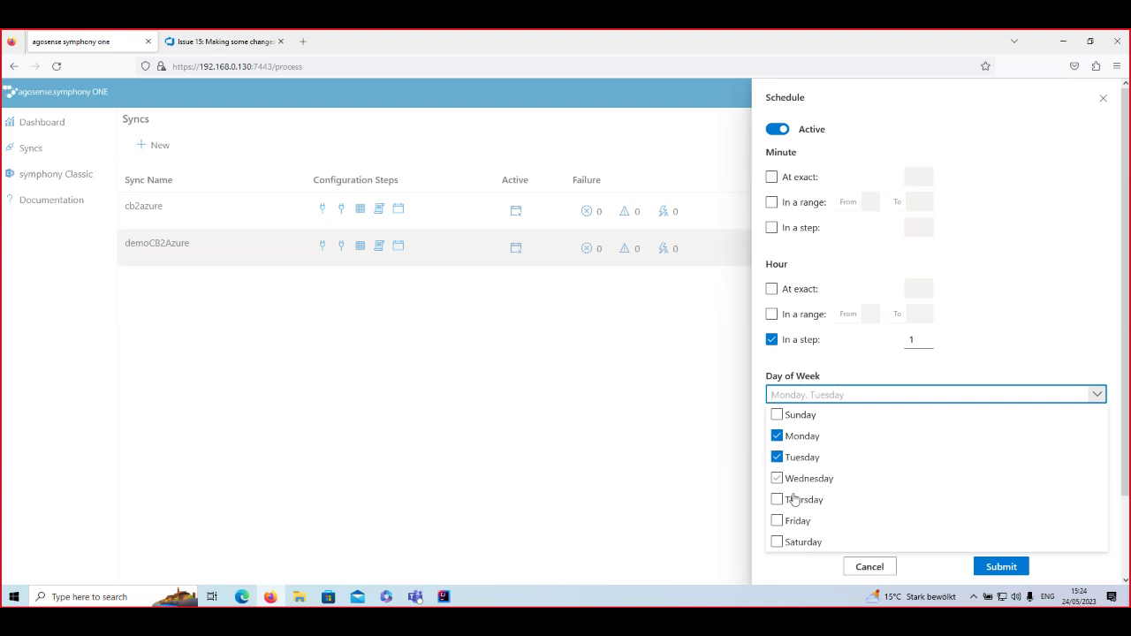
pyautogui.click(796, 500)
pyautogui.click(795, 520)
pyautogui.click(791, 478)
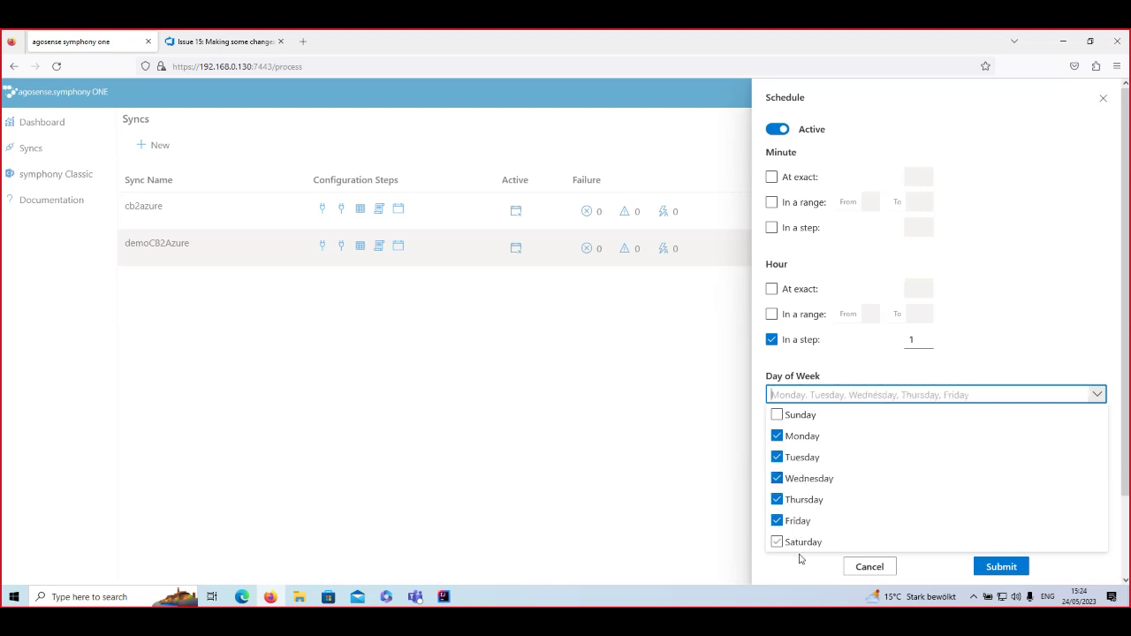
pyautogui.click(792, 574)
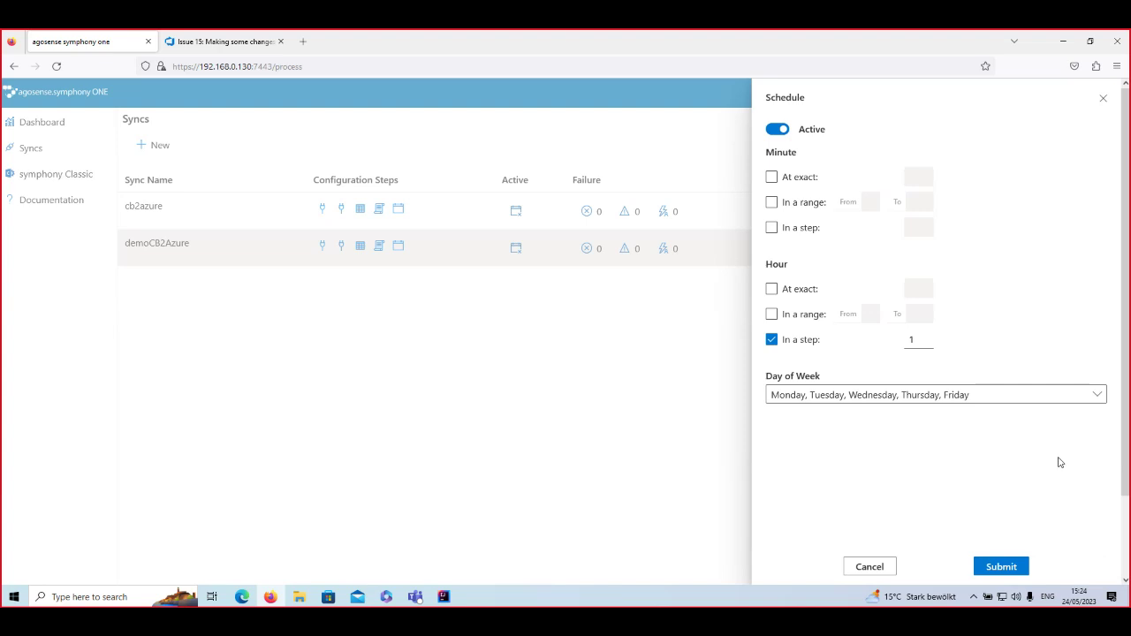
pyautogui.click(774, 130)
pyautogui.click(1002, 567)
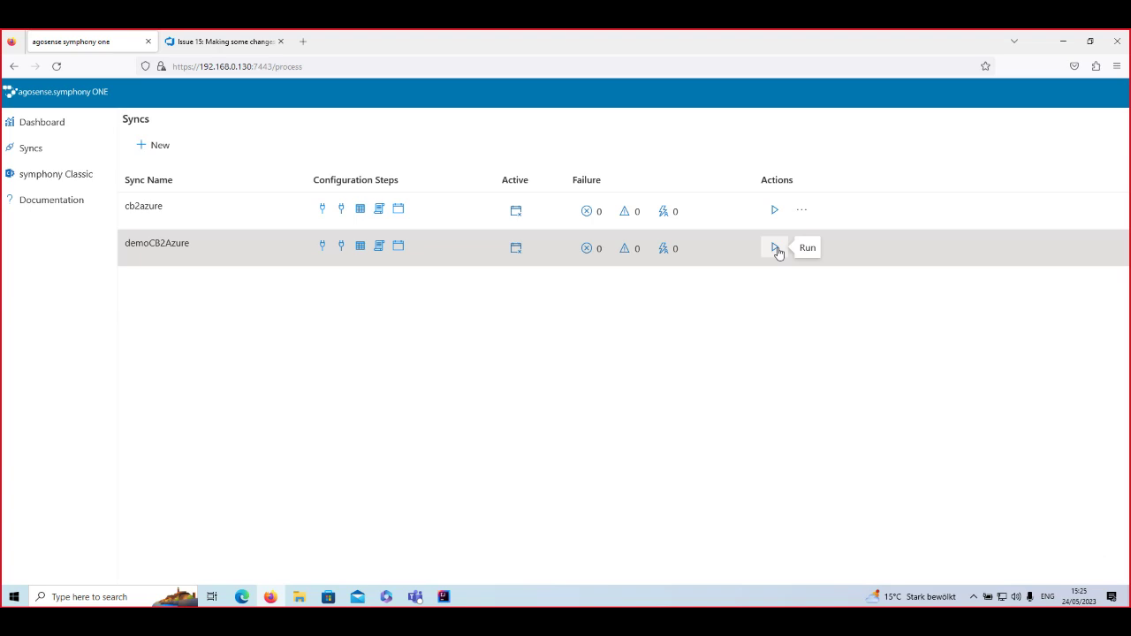
# - Review the full synchronization prompt for demoCB2Azure and the schedule of cb2azure, closing both
pyautogui.click(775, 249)
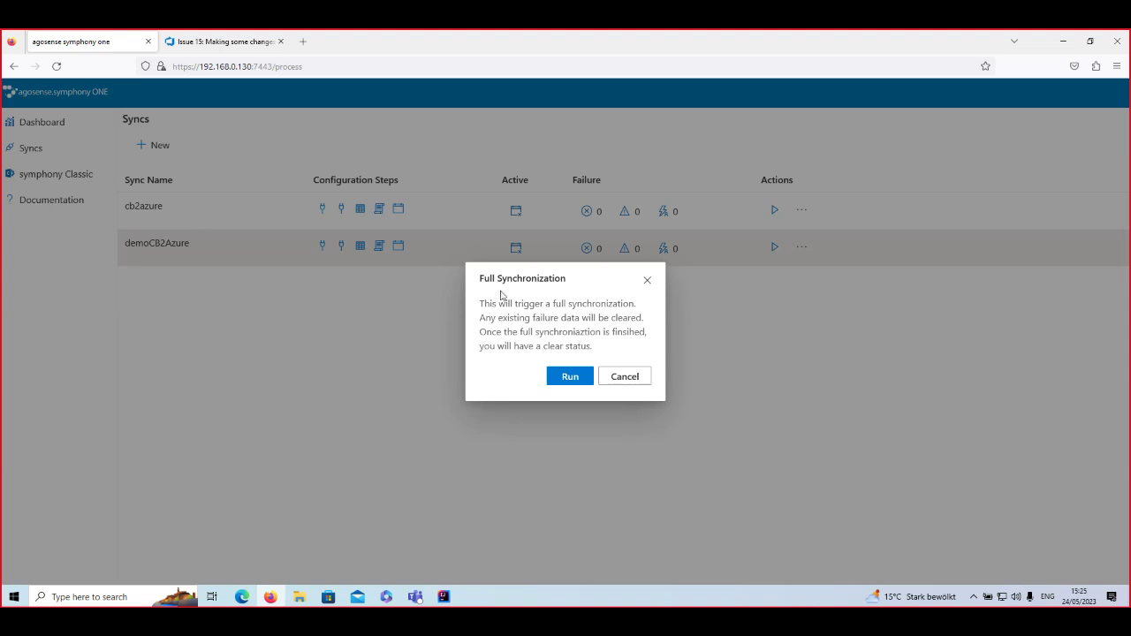
pyautogui.moveTo(479, 279); pyautogui.dragTo(606, 280)
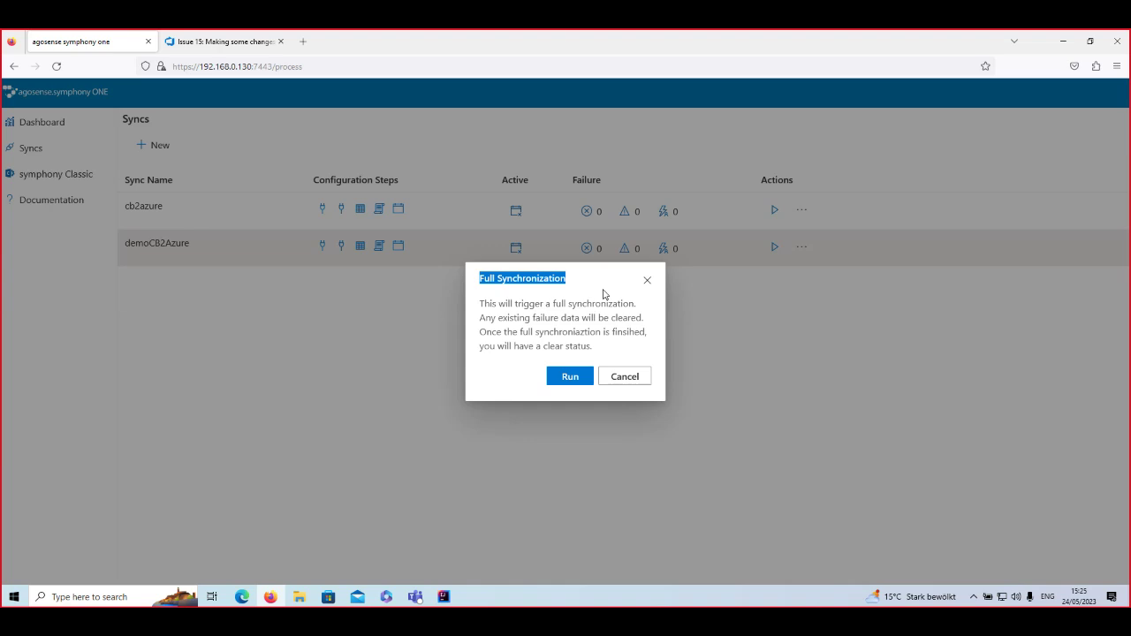
pyautogui.click(626, 378)
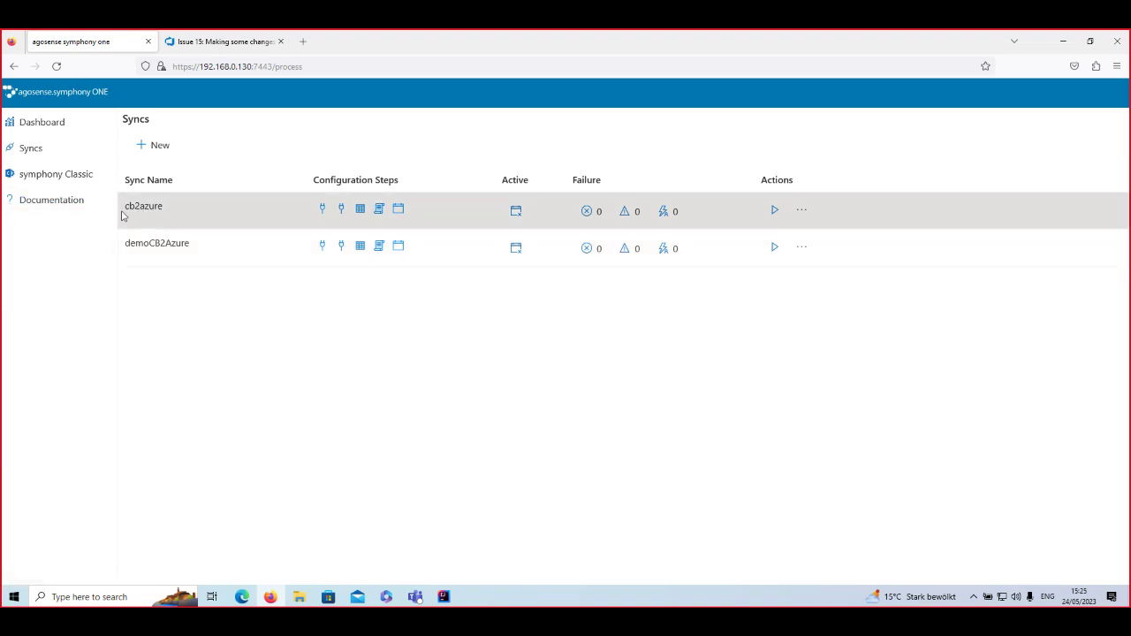
pyautogui.click(404, 219)
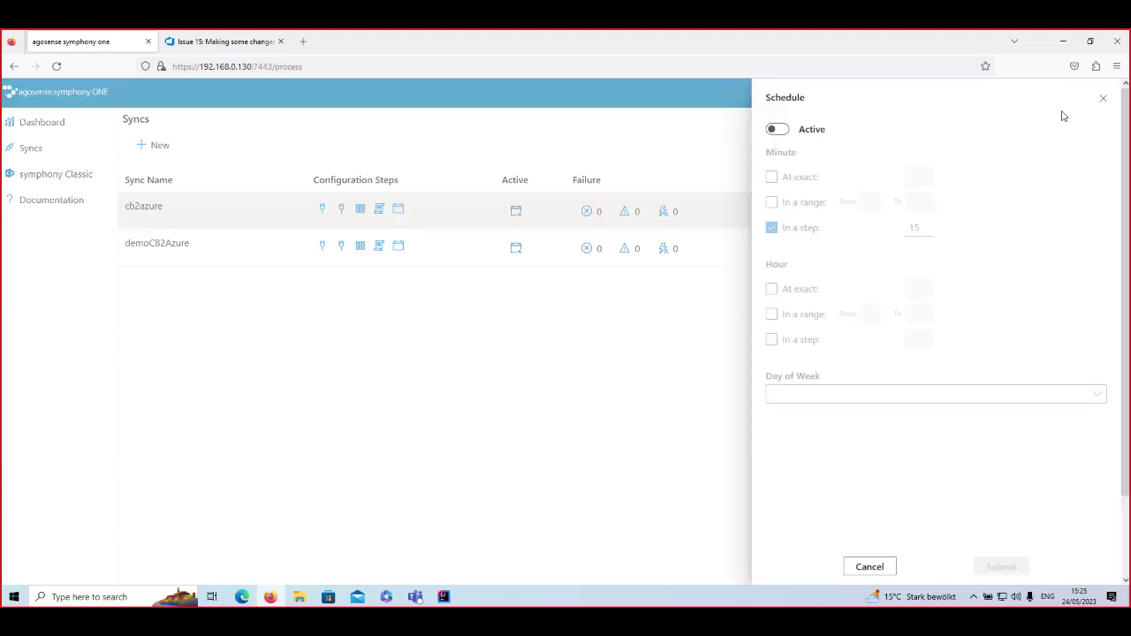
pyautogui.click(1102, 99)
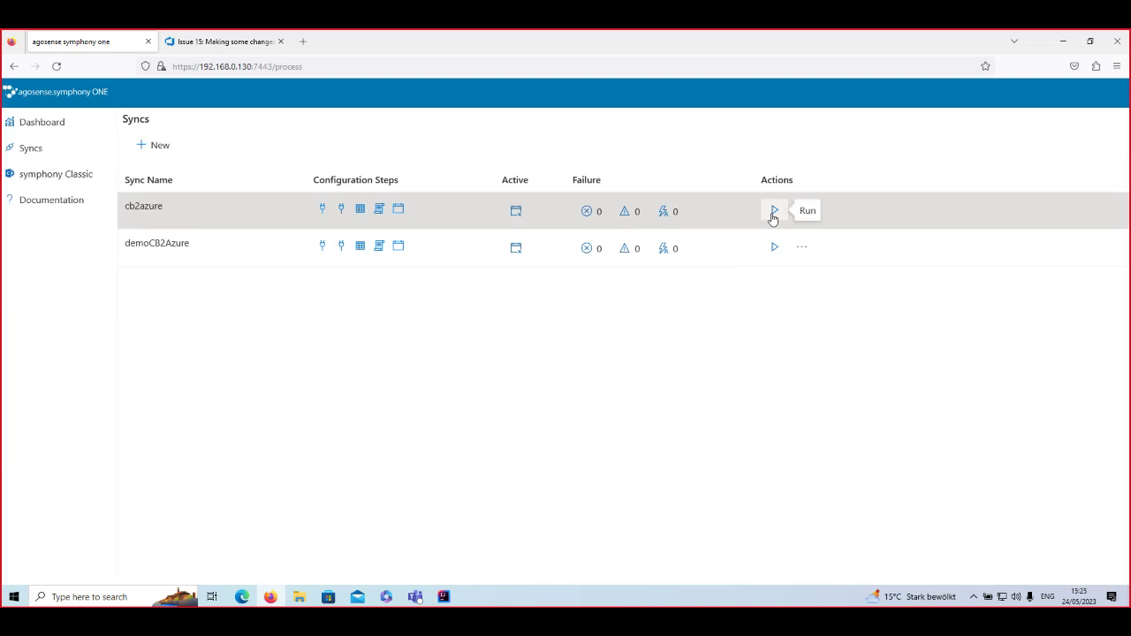
# - Arrange codebeamer's Bugs tracker and Azure DevOps issue 15 side by side, and open BUG-1129 "Making some changes" in codebeamer
pyautogui.click(248, 46)
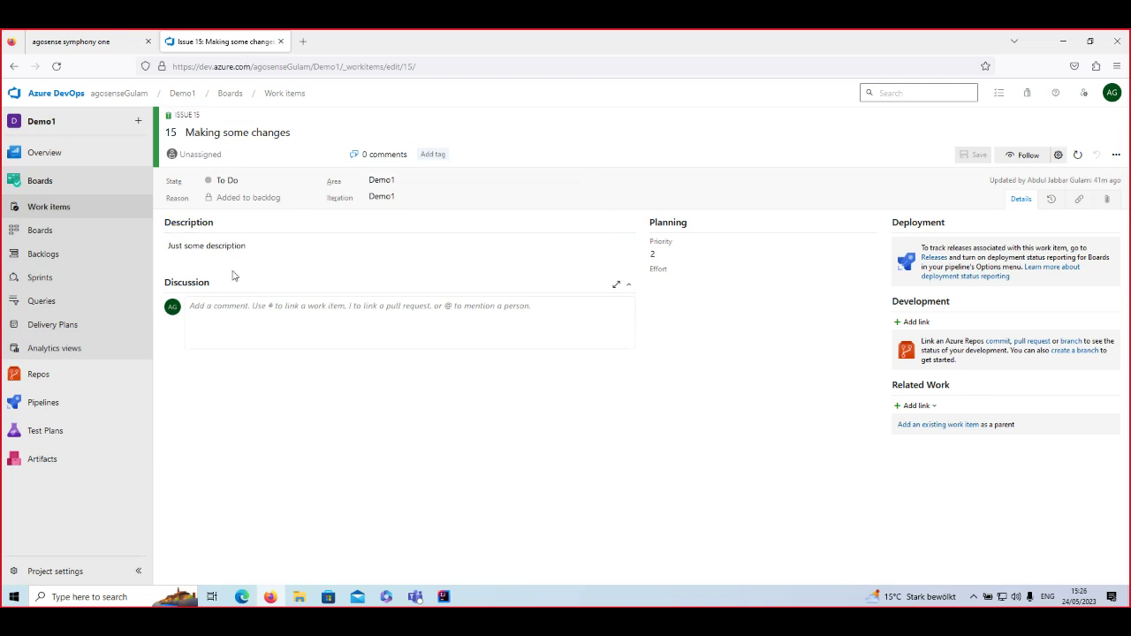
pyautogui.click(241, 597)
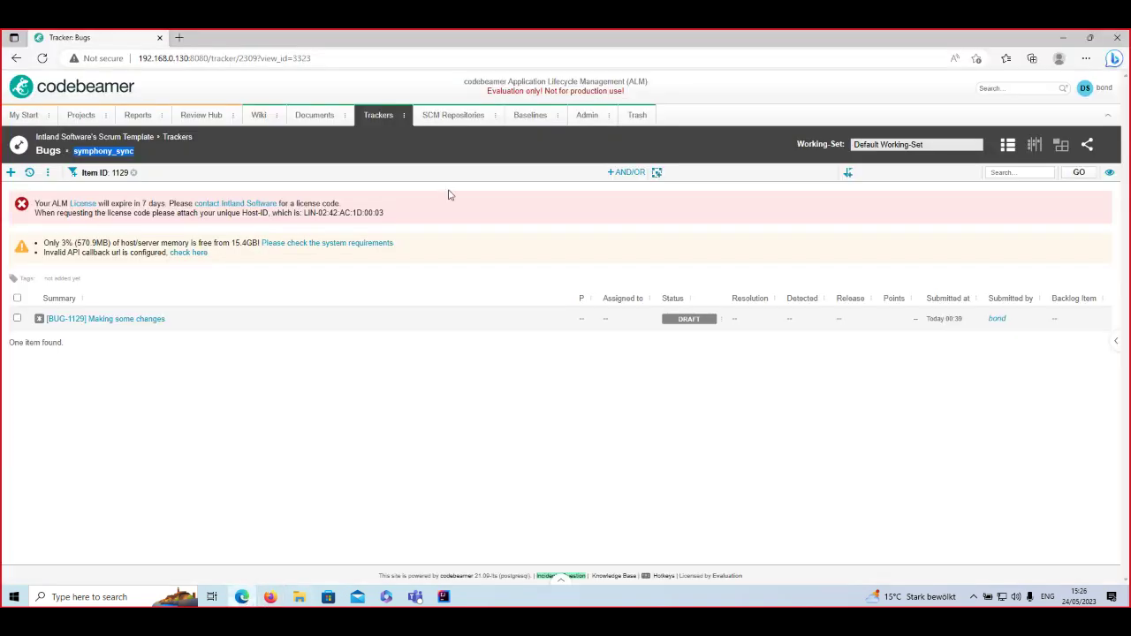
pyautogui.moveTo(512, 42); pyautogui.dragTo(2, 42)
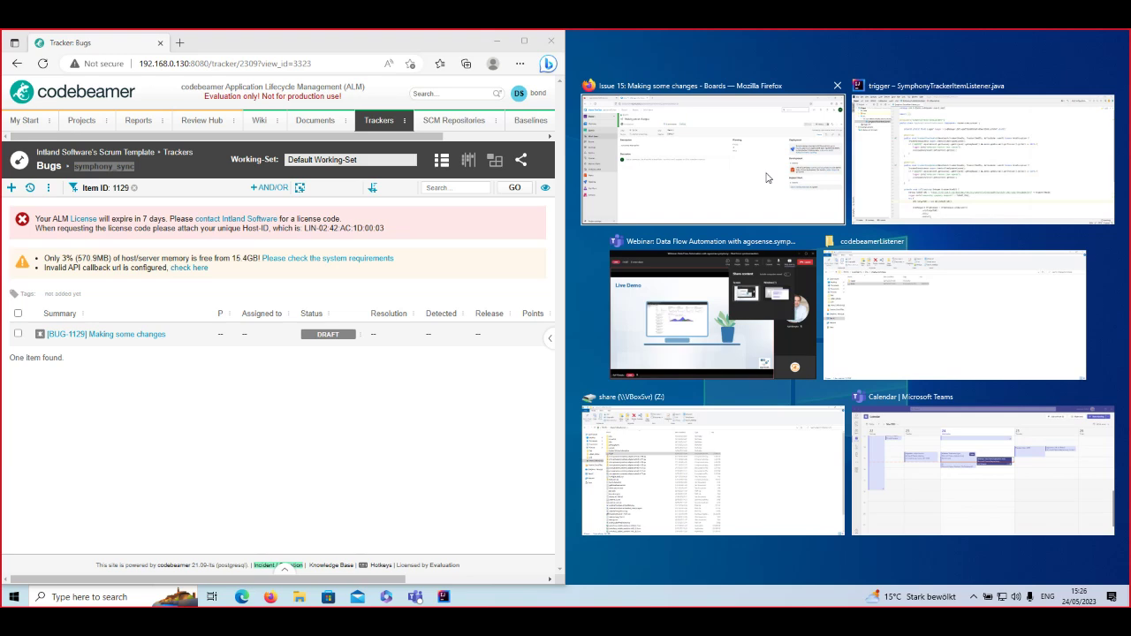
pyautogui.click(768, 178)
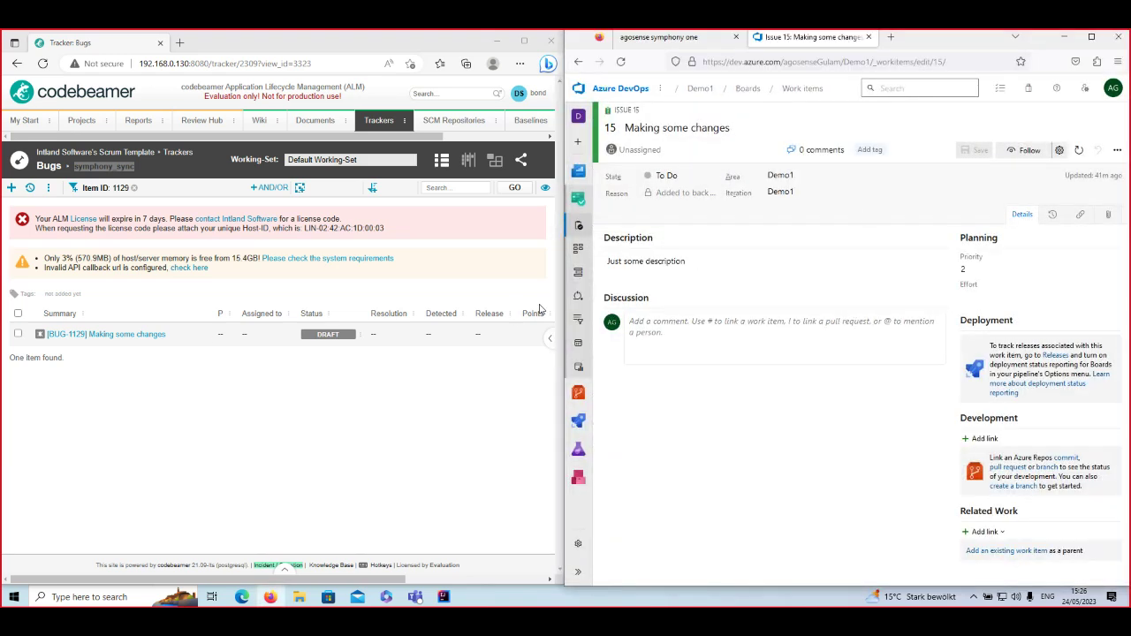
pyautogui.click(146, 335)
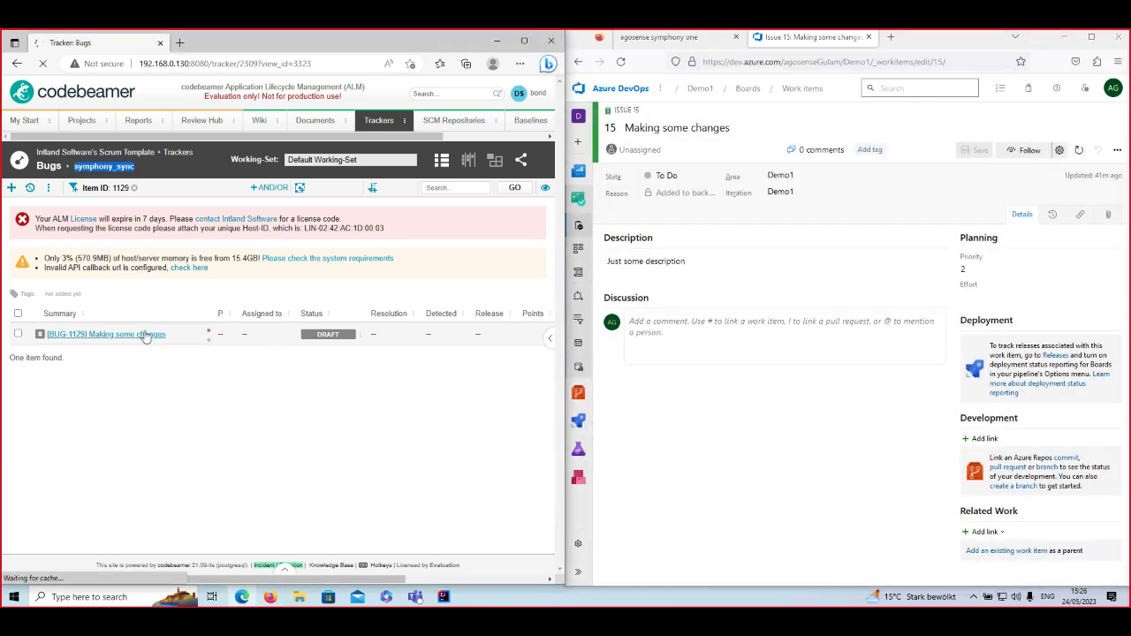